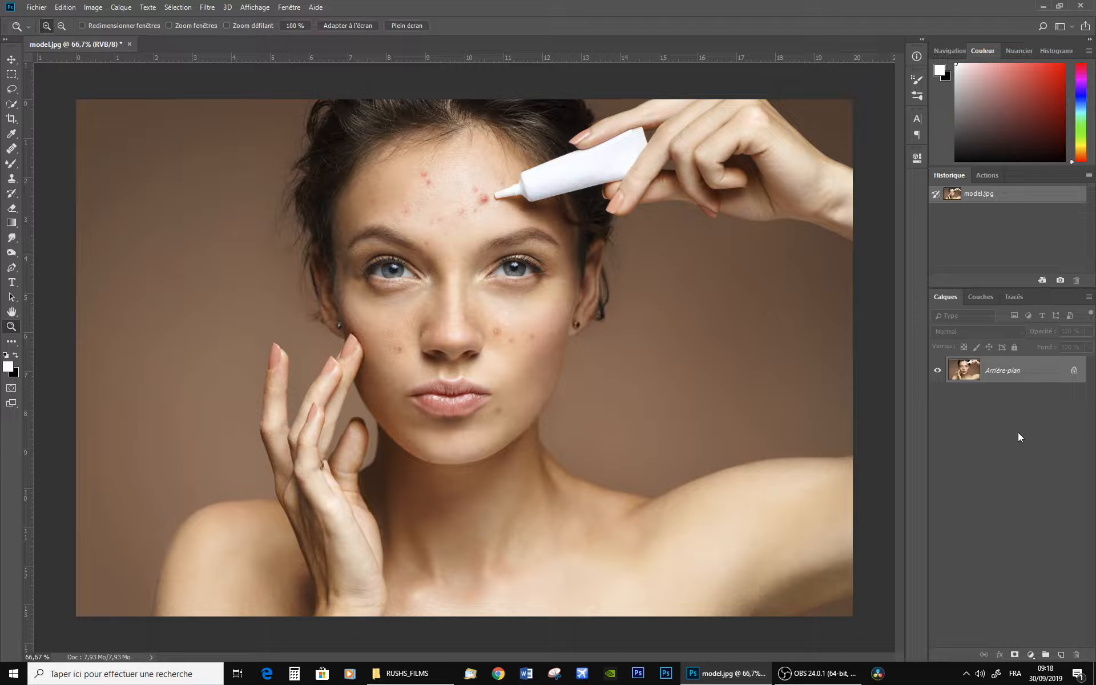
Duplicate the background layer and add a new empty layer above it named "imperfections"
key("ctrl+j")
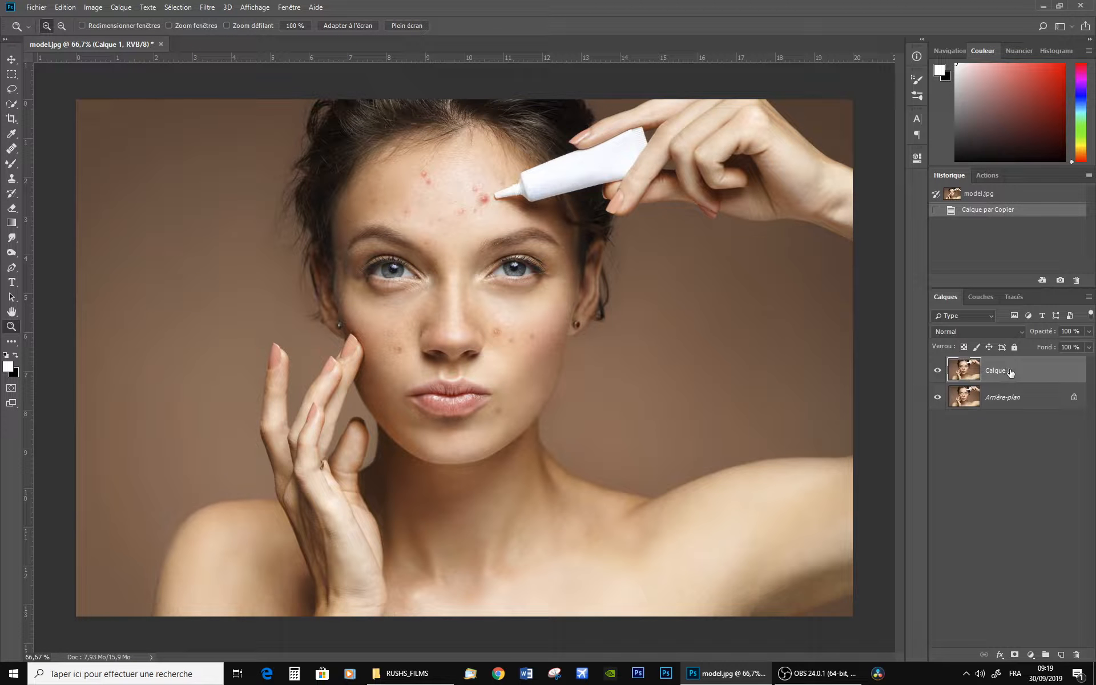
left_click(1061, 654)
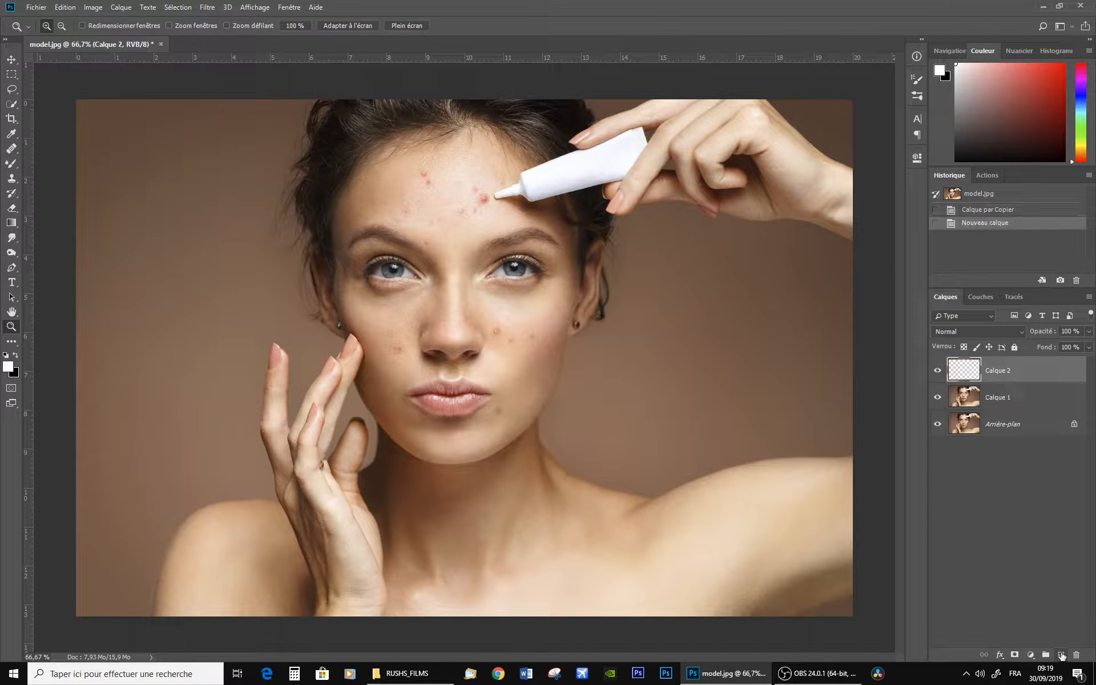
double_click(1006, 371)
type("imperfections")
key("Return")
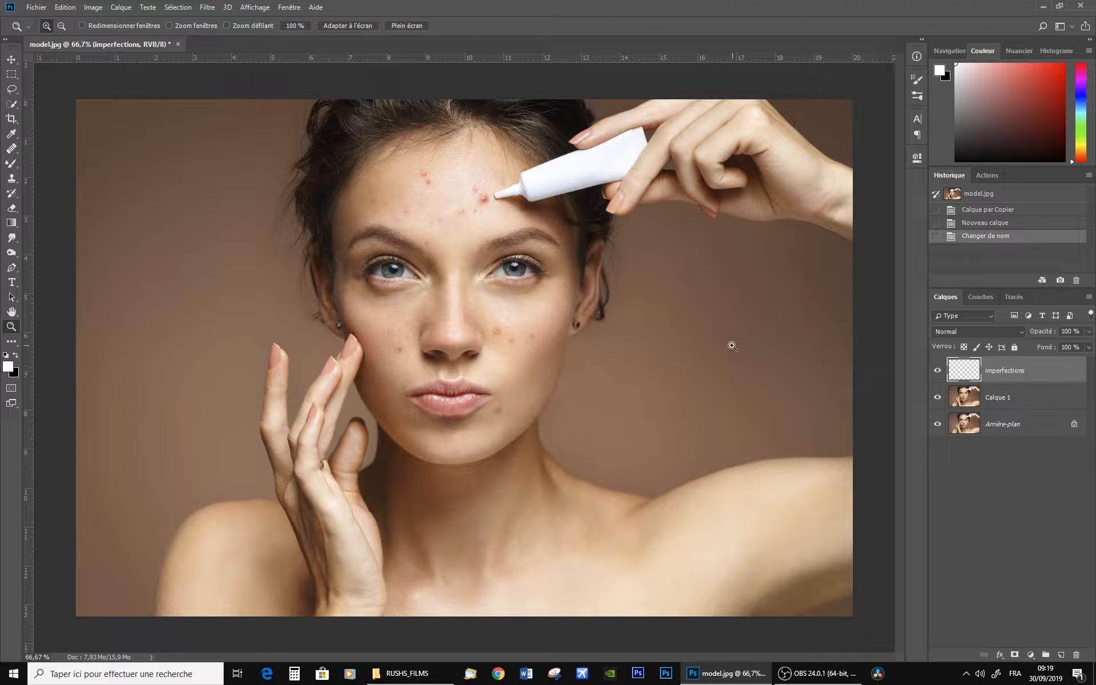
Add a Noir et blanc adjustment layer on top with Rouges set to -114 to emphasise the skin blemishes
left_click(462, 206)
left_click(465, 193)
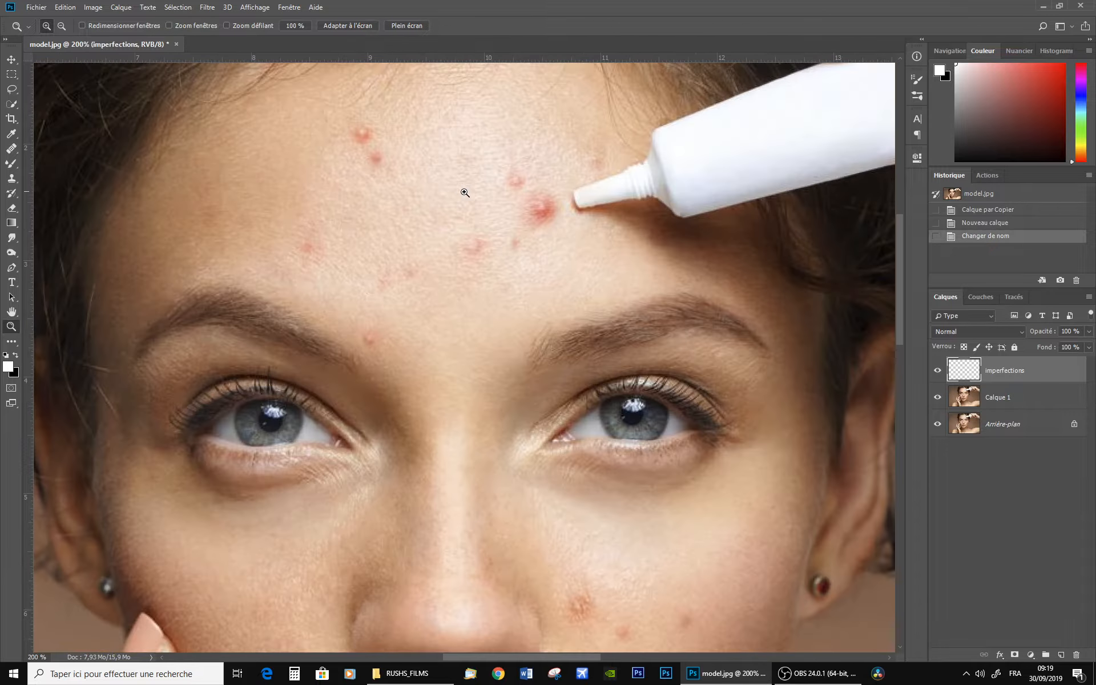
left_click_drag(499, 279, 479, 354)
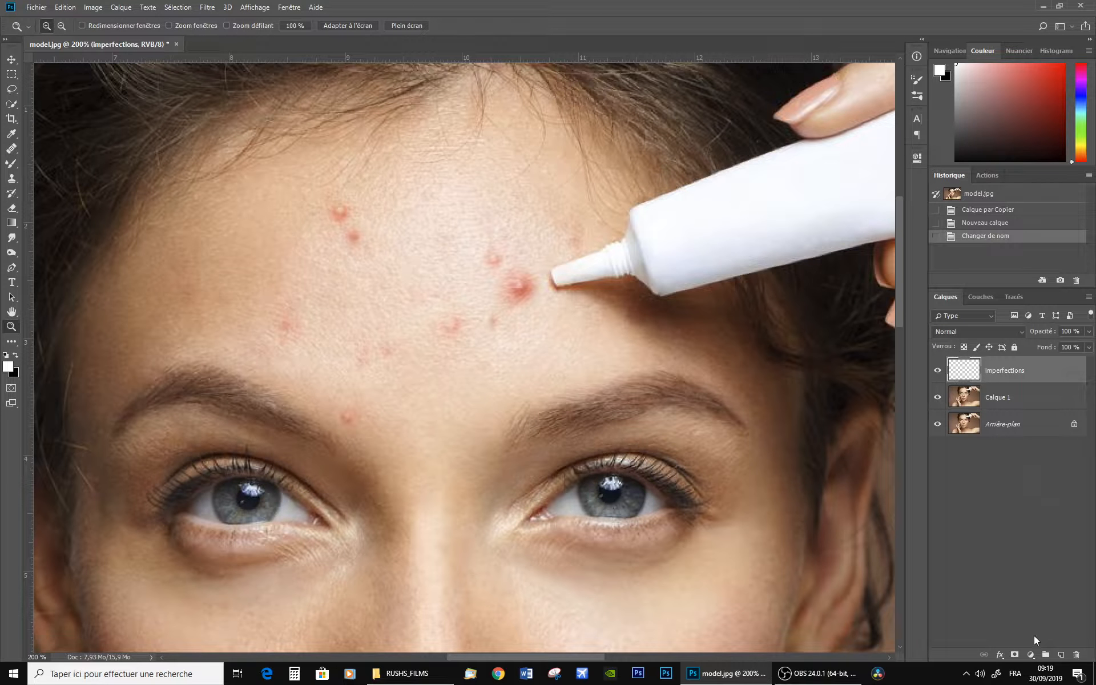
left_click(1031, 655)
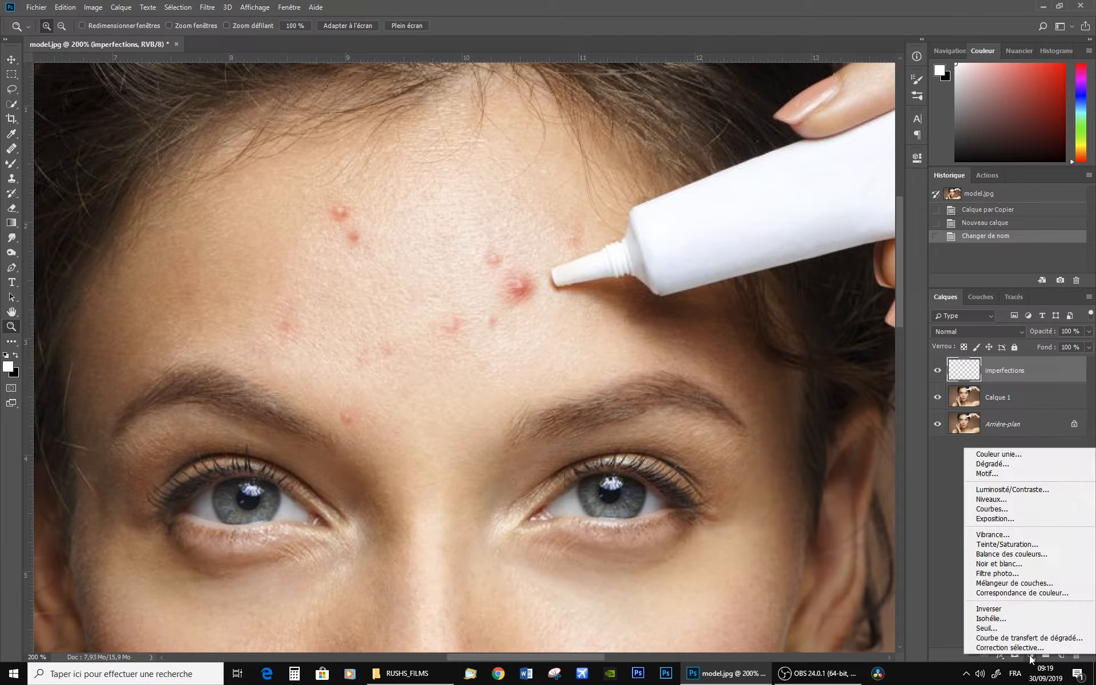
left_click(1004, 564)
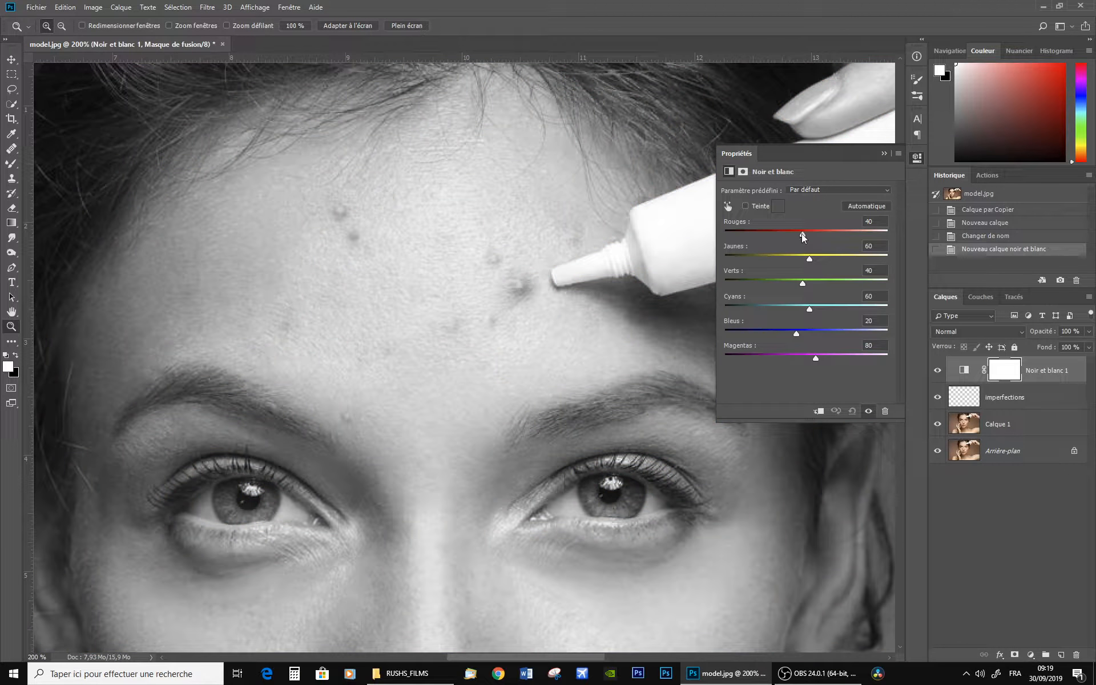
left_click_drag(802, 234, 752, 235)
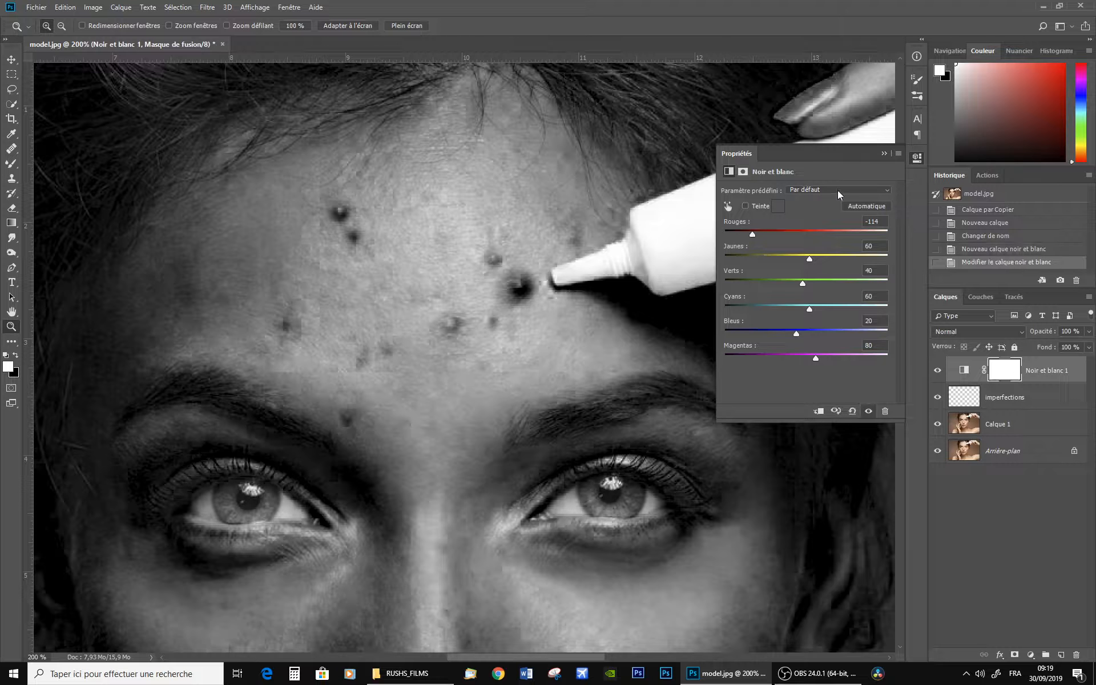
left_click(883, 153)
Make the imperfections layer active, choose the Outil Correcteur and reduce its brush size to 45
left_click_drag(474, 509, 460, 242)
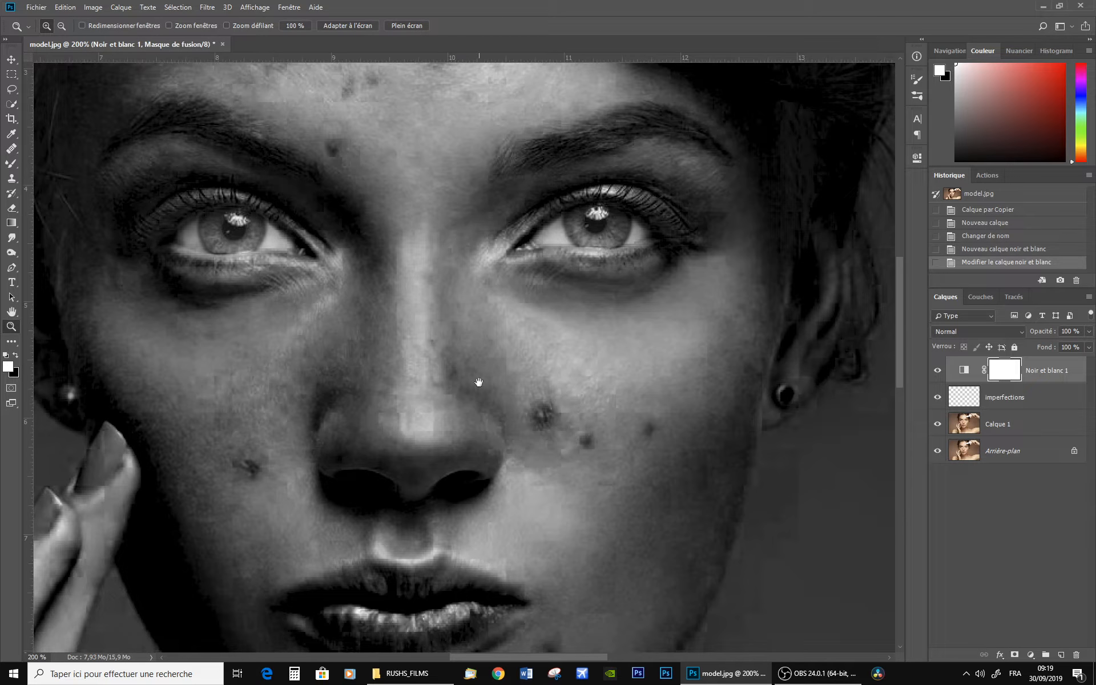
left_click_drag(477, 386, 513, 444)
left_click_drag(453, 263, 516, 452)
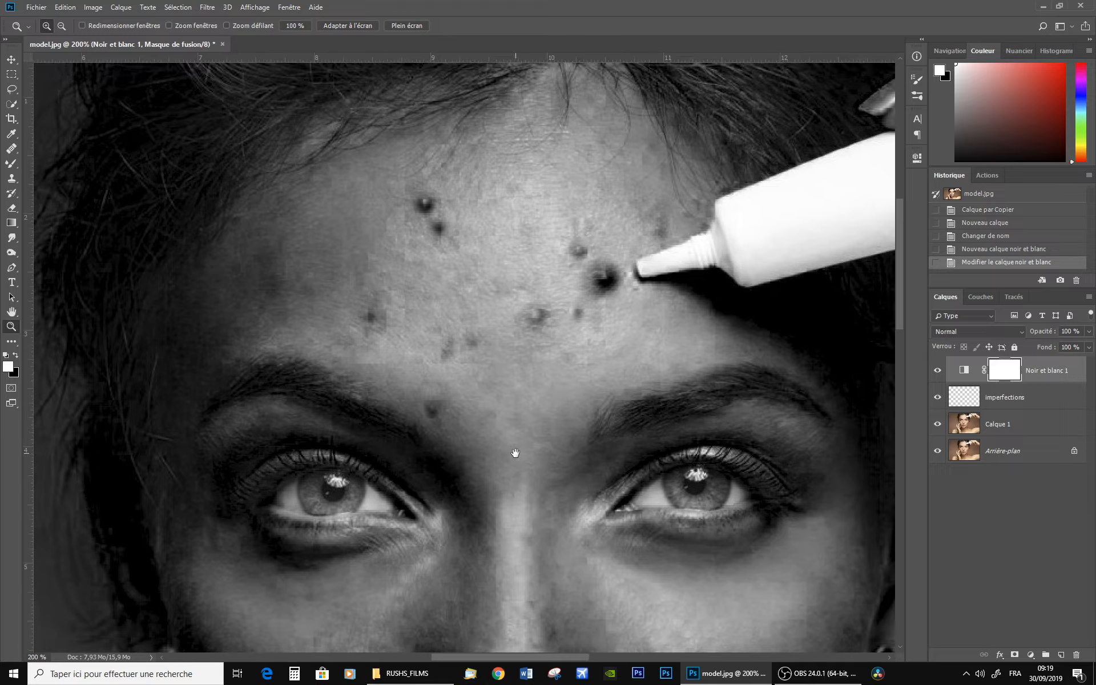
left_click(965, 399)
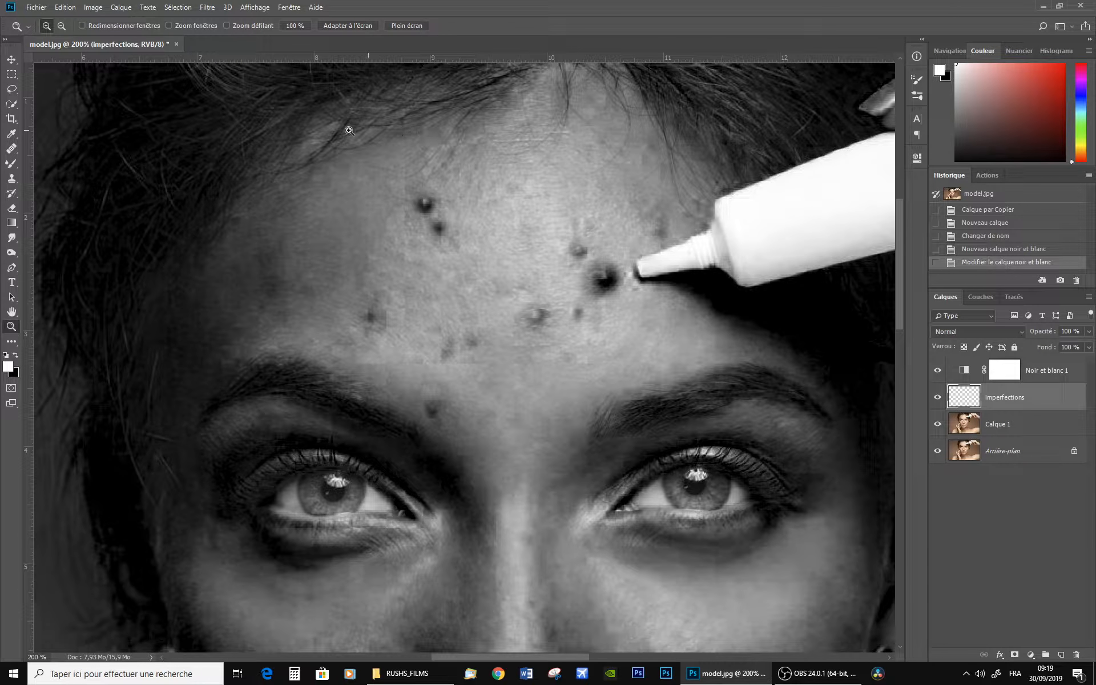
left_click(11, 148)
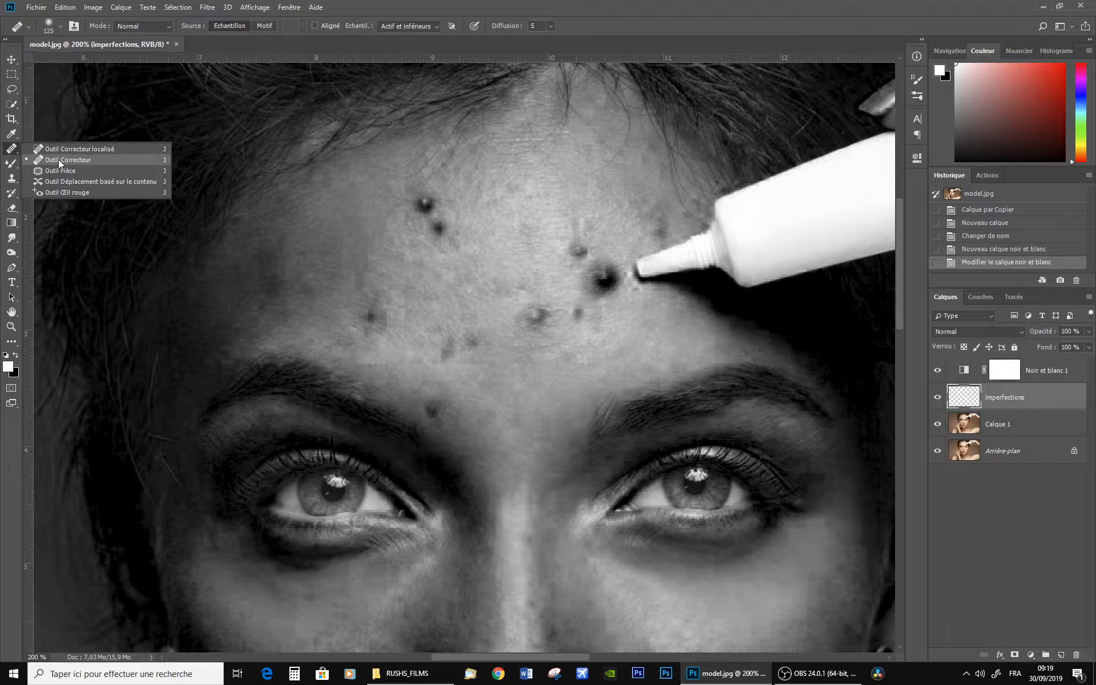
left_click(58, 160)
key("bracketleft")
key("bracketleft")
key("bracketleft")
key("bracketleft")
key("bracketleft")
key("bracketleft")
key("bracketleft")
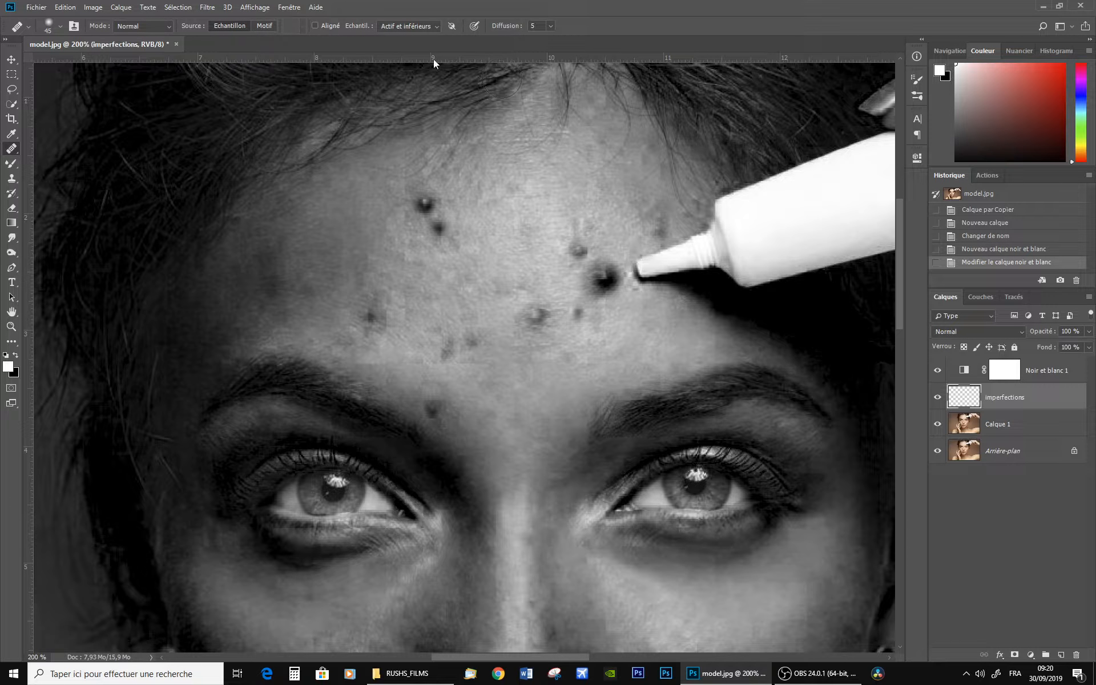
Set the healing tool's sampling to Actif et inférieurs
left_click(402, 25)
left_click(403, 25)
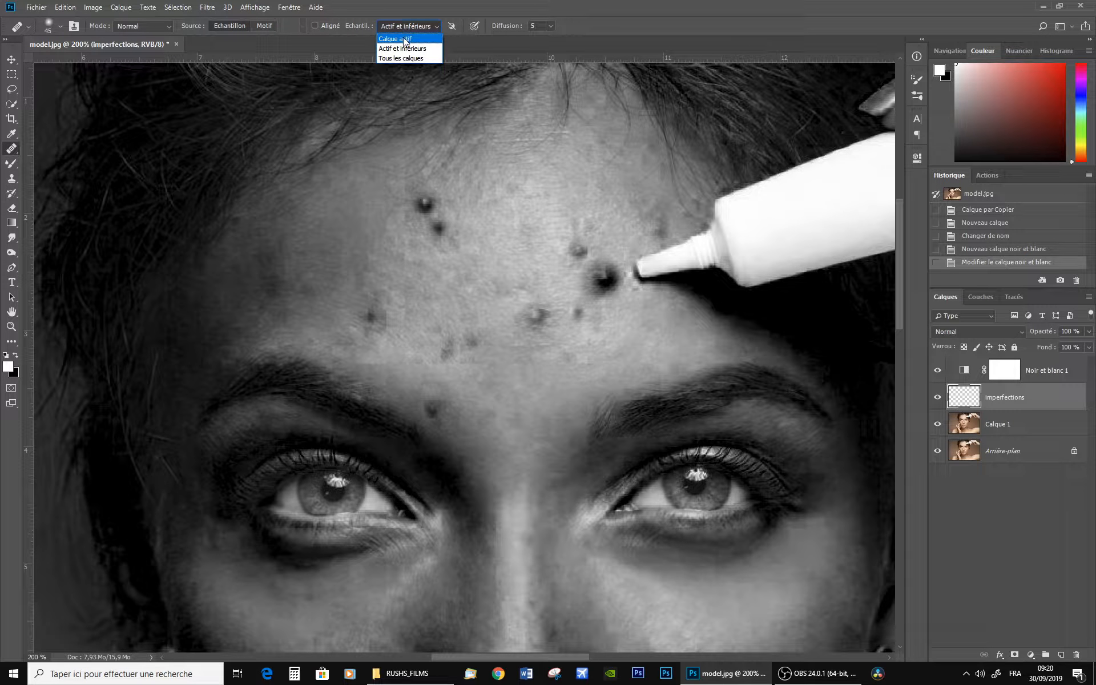
left_click(403, 49)
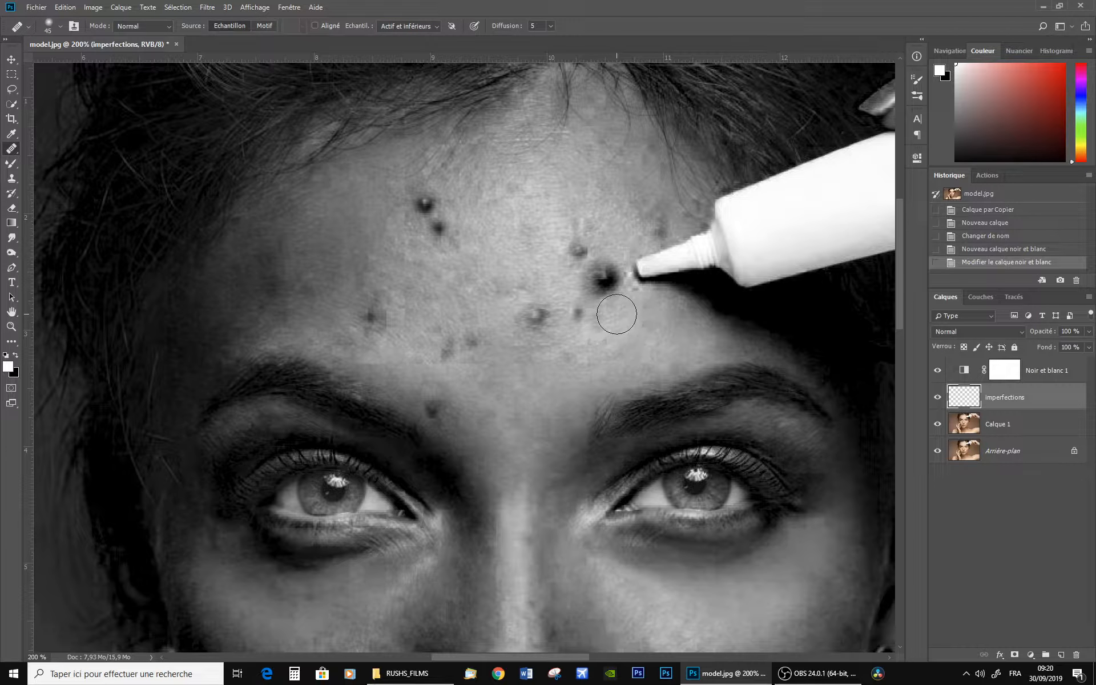
Reduce the brush size to 35 and heal the two upper forehead blemishes and the spot above the left-hand eyebrow from nearby skin
key("bracketleft")
left_click(379, 202, "alt")
mouse_move(418, 205)
left_mouse_down()
mouse_move(438, 180)
mouse_move(441, 228)
left_mouse_up()
left_click(473, 216, "alt")
left_click(394, 305, "alt")
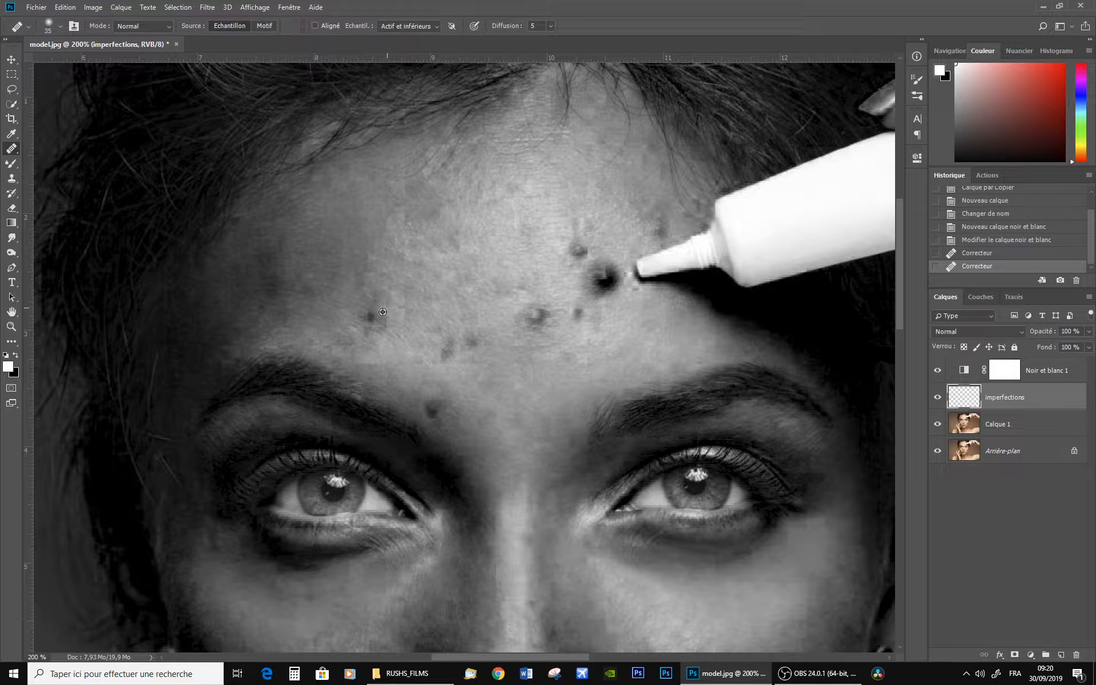
left_click_drag(371, 317, 370, 311)
Heal the two small spots and the larger blemish along the lower middle of the forehead, using clean skin beside them
left_click(446, 306, "alt")
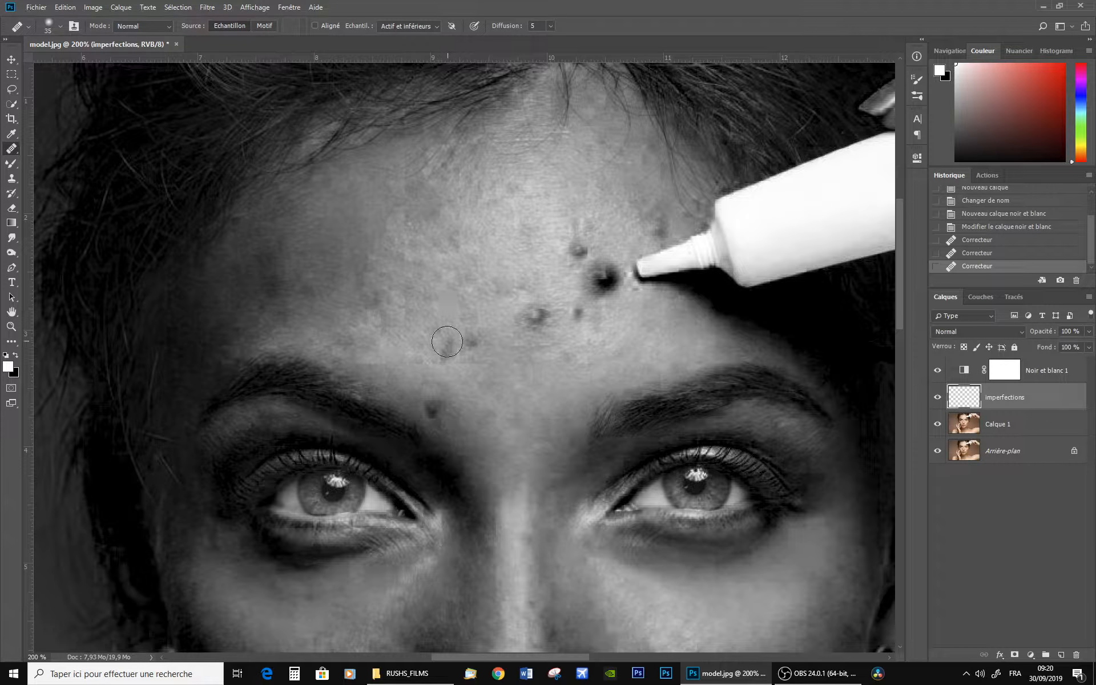
left_click_drag(446, 342, 444, 353)
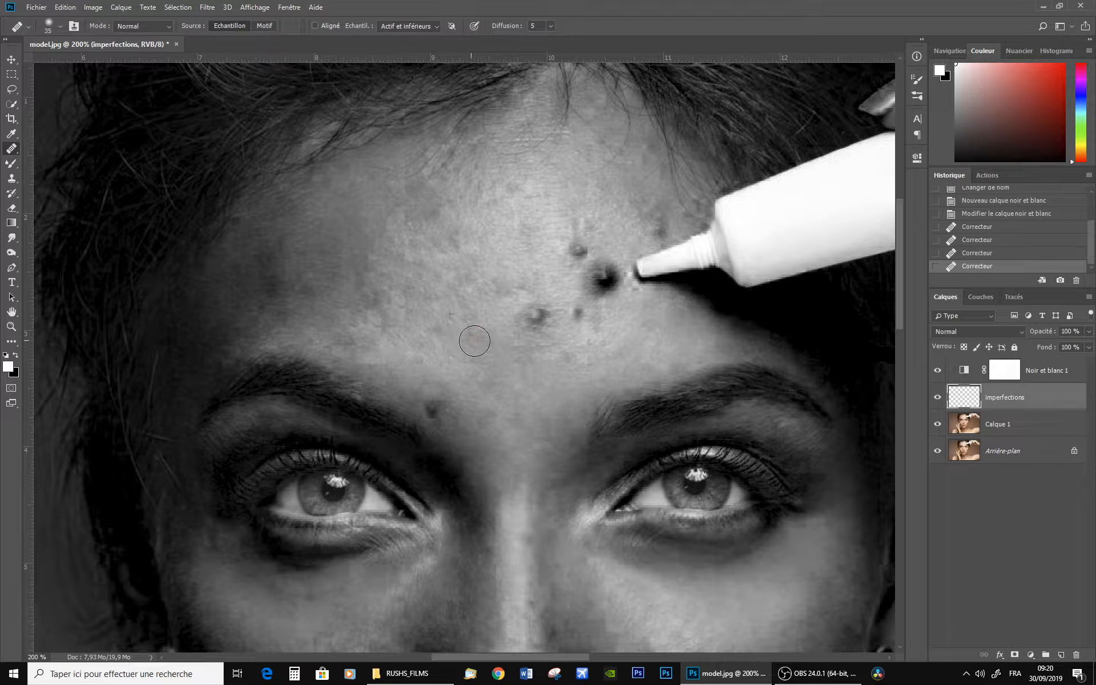
left_click(472, 341)
left_click_drag(455, 290, 456, 290)
left_click(494, 321, "alt")
mouse_move(532, 318)
left_mouse_down()
mouse_move(541, 316)
mouse_move(526, 313)
mouse_move(526, 374)
left_mouse_up()
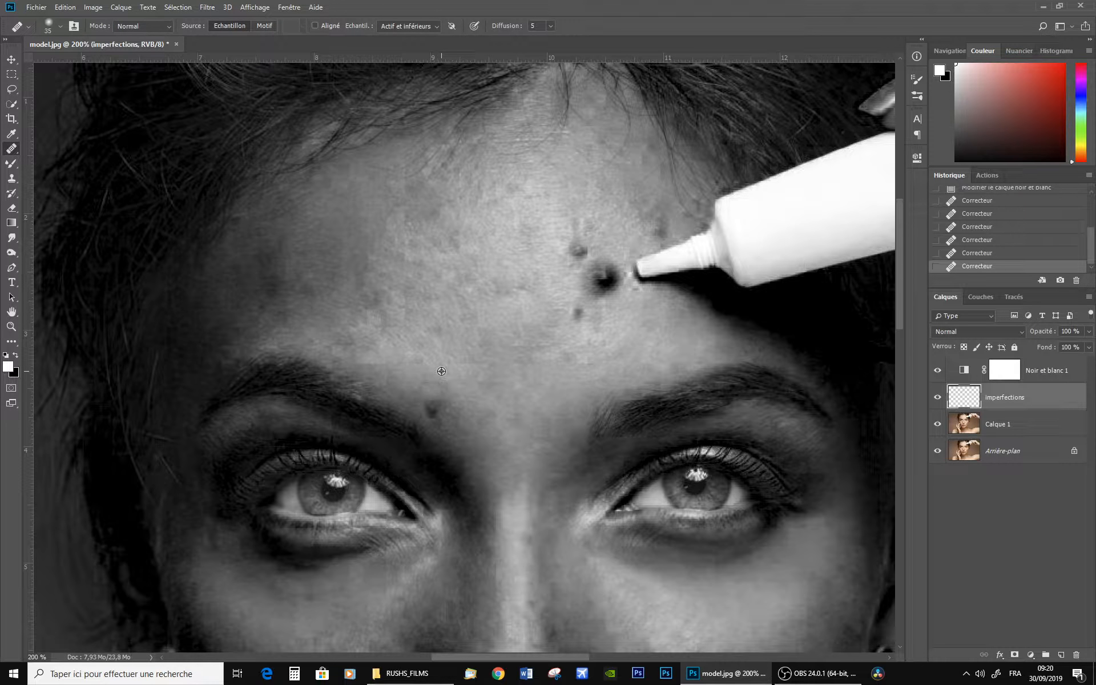
Heal the spot at the inner end of the left-hand eyebrow and the small one below the large forehead blemish
left_click(441, 371, "alt")
left_click_drag(432, 407, 440, 406)
left_click(533, 307, "alt")
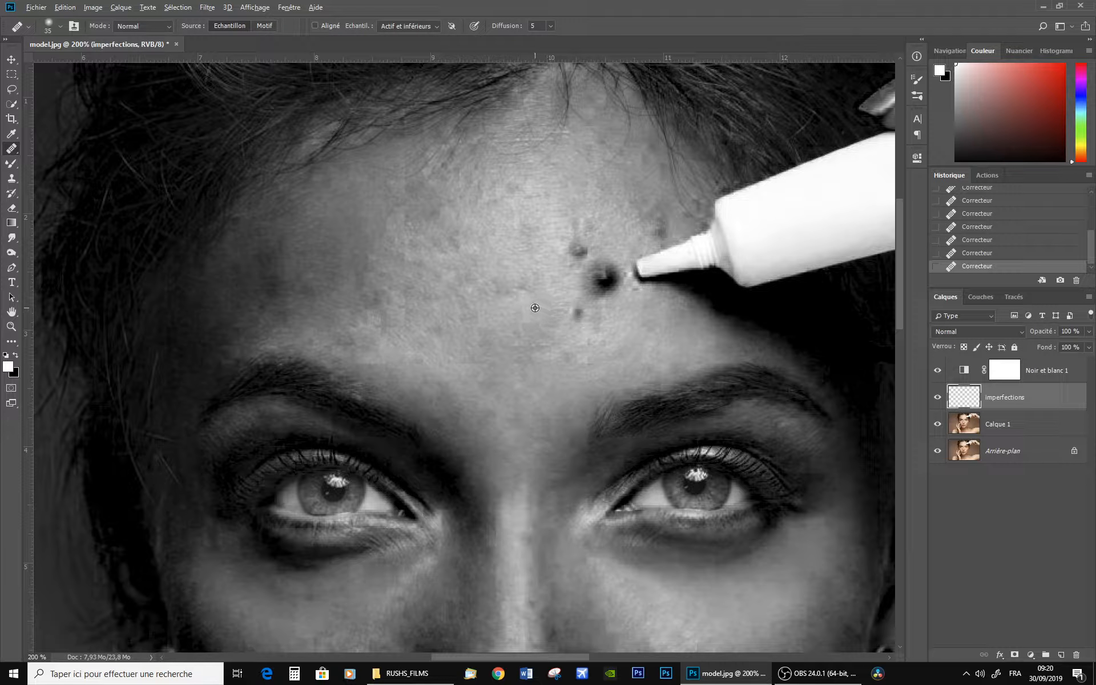
left_click(575, 313)
Try to heal the large blemish beside the tube tip with one stroke, and undo it
left_click(638, 321, "alt")
left_click_drag(607, 291, 604, 258)
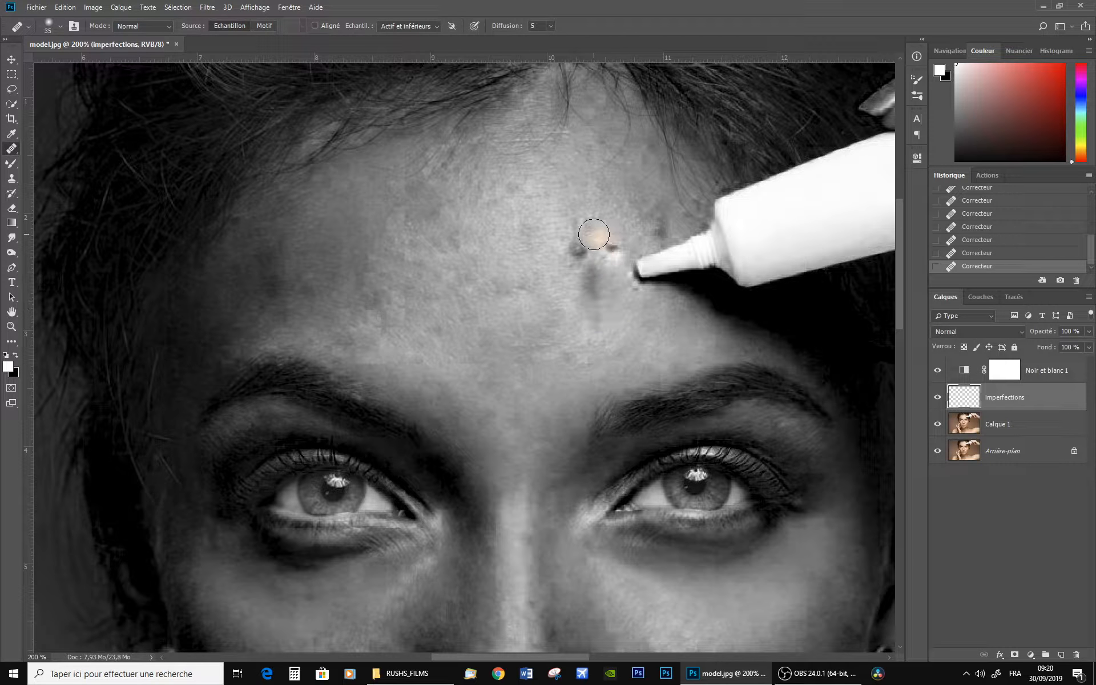
left_click(64, 8)
left_click(91, 20)
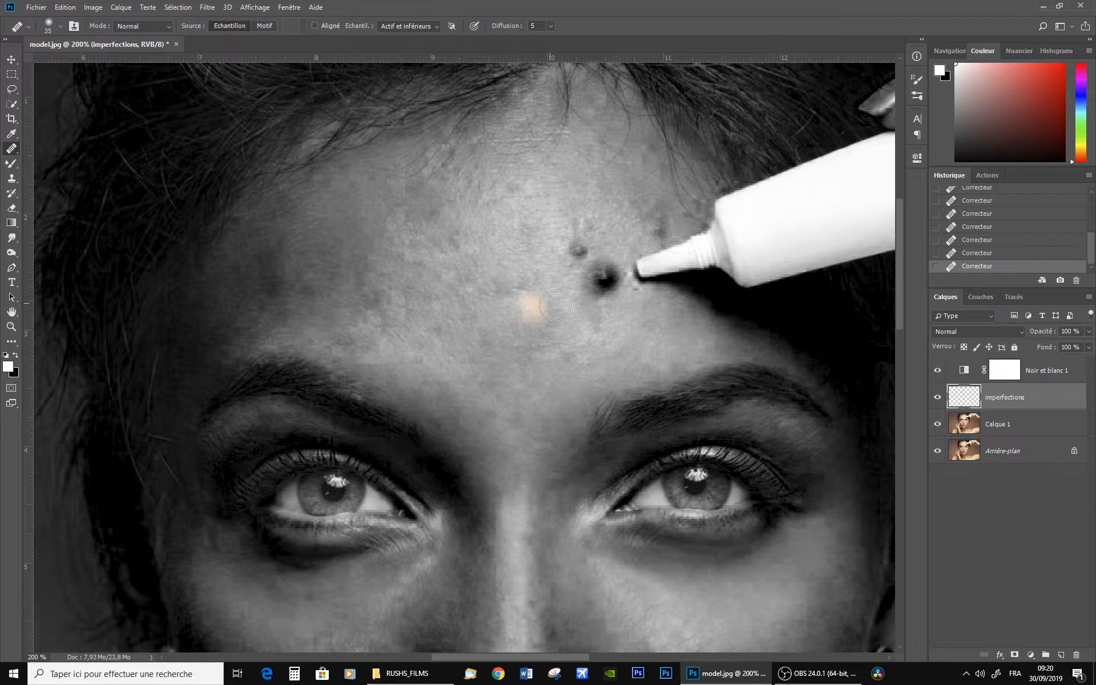
Heal the large blemish beside the tube tip and the smaller one just above it with skin sampled from the mid-forehead
left_click(529, 286, "alt")
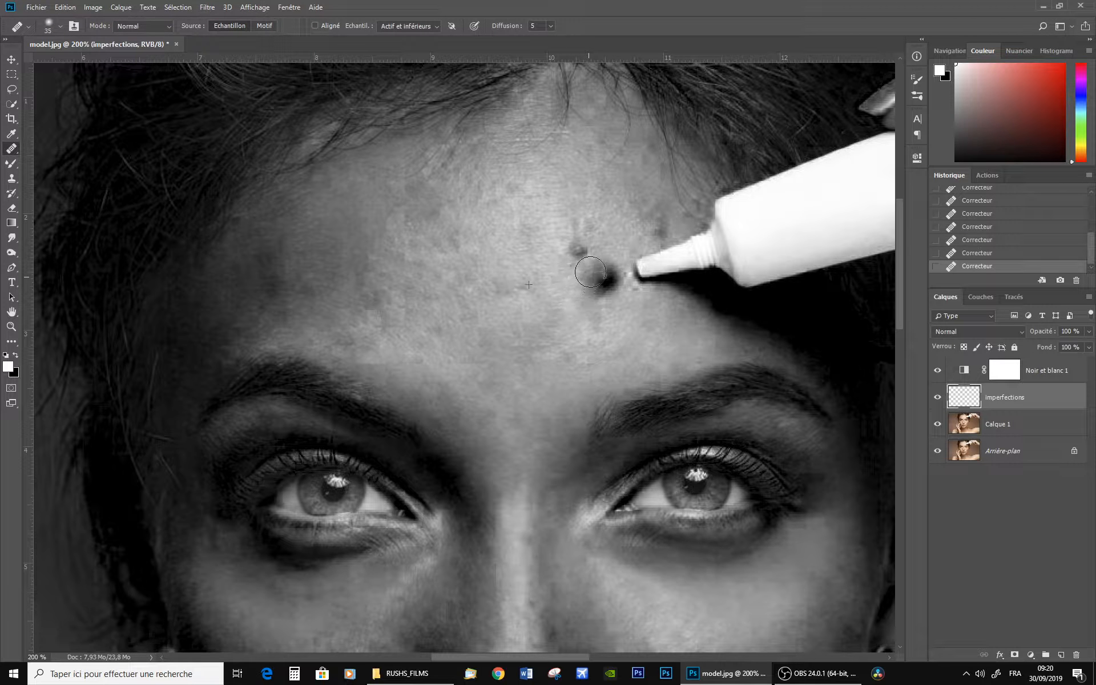
left_click(595, 277)
left_click(609, 280)
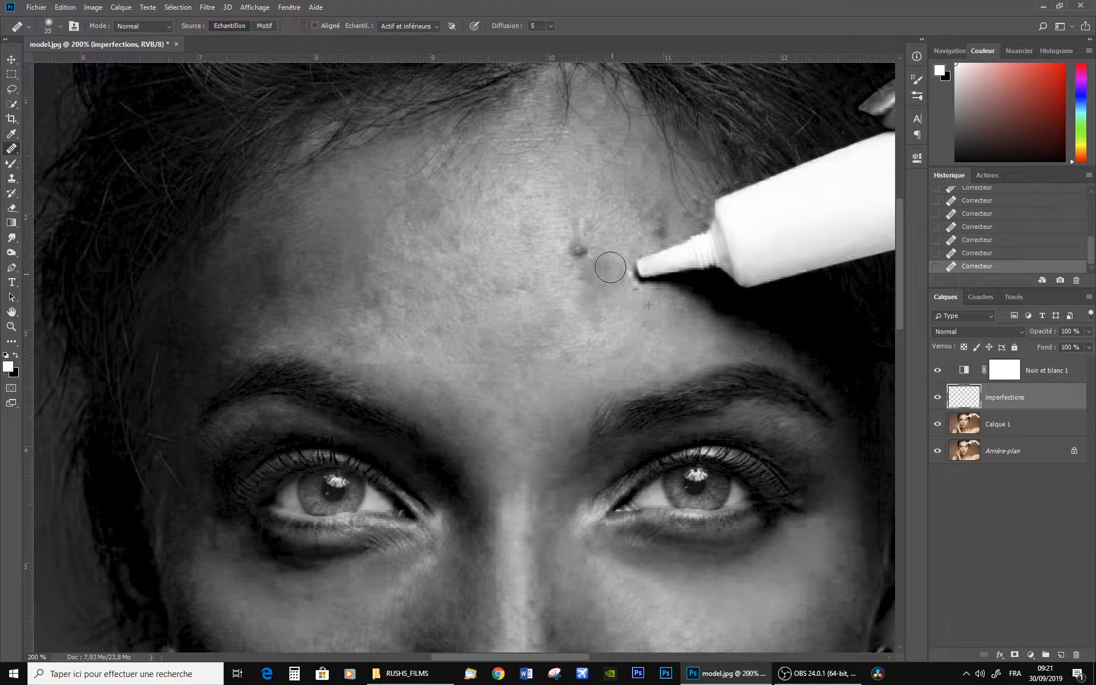
left_click(579, 247)
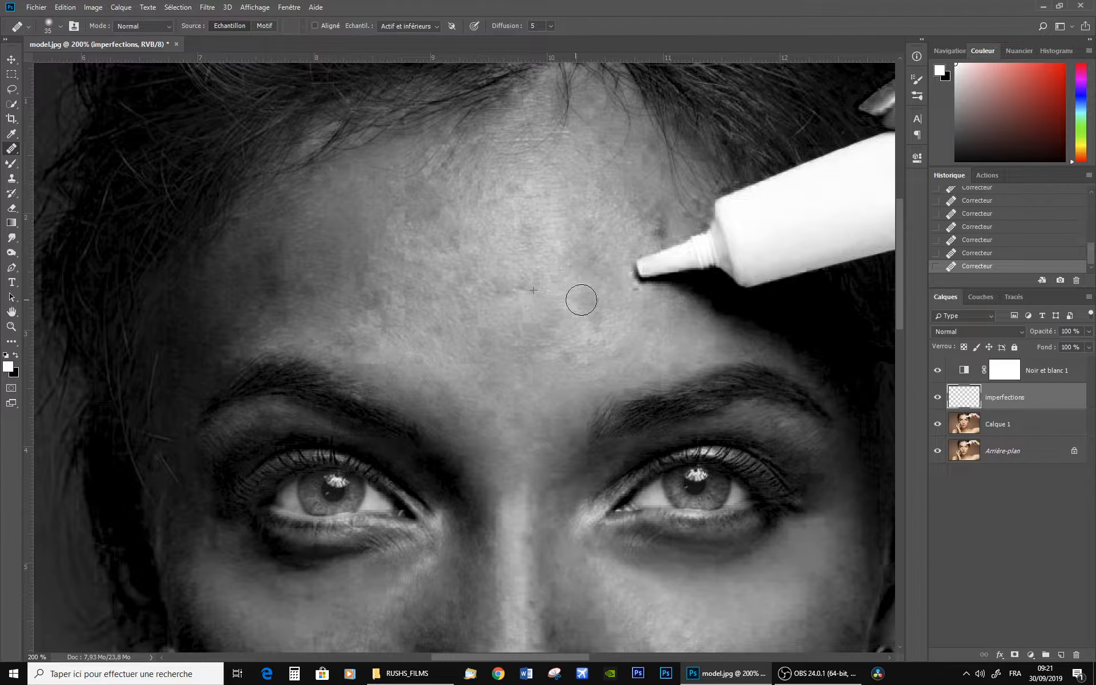
Even out the remaining uneven patches in the central forehead around the healed blemishes
left_click(509, 312, "alt")
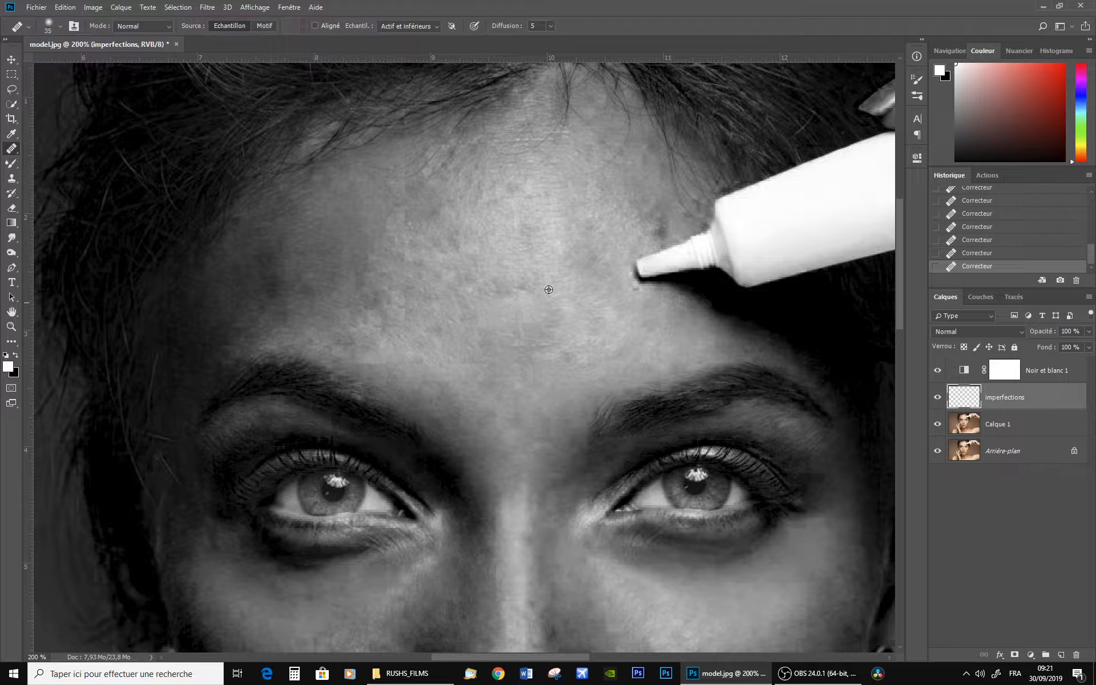
left_click(583, 260)
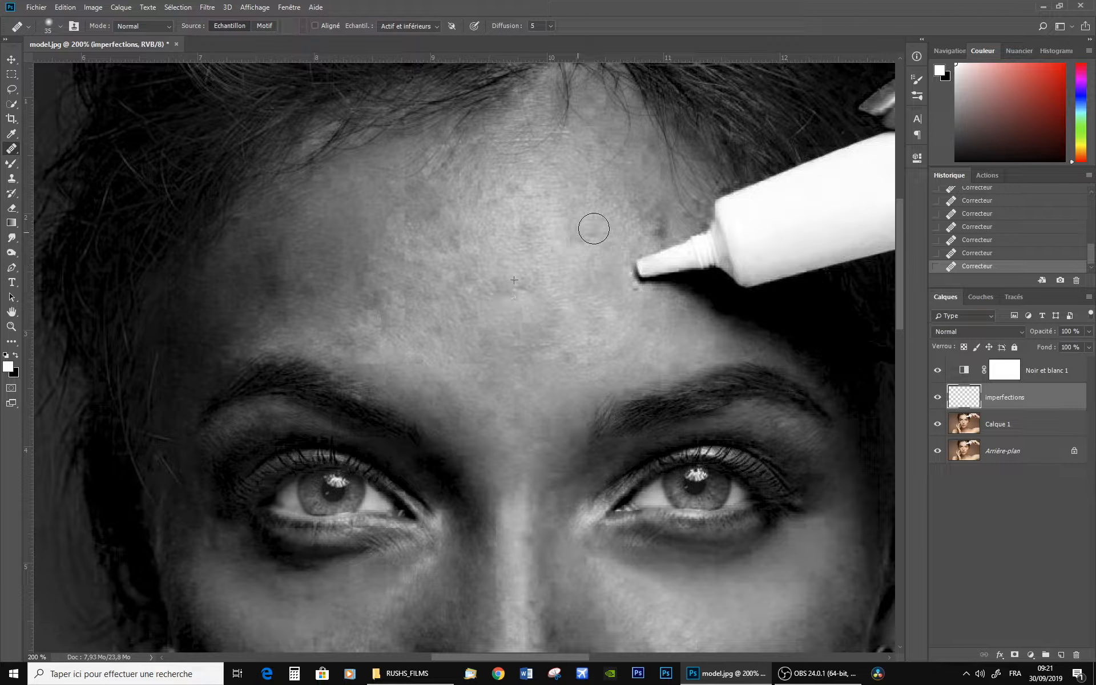
mouse_move(591, 240)
left_mouse_down()
mouse_move(533, 238)
mouse_move(531, 251)
left_mouse_up()
left_click(500, 245, "alt")
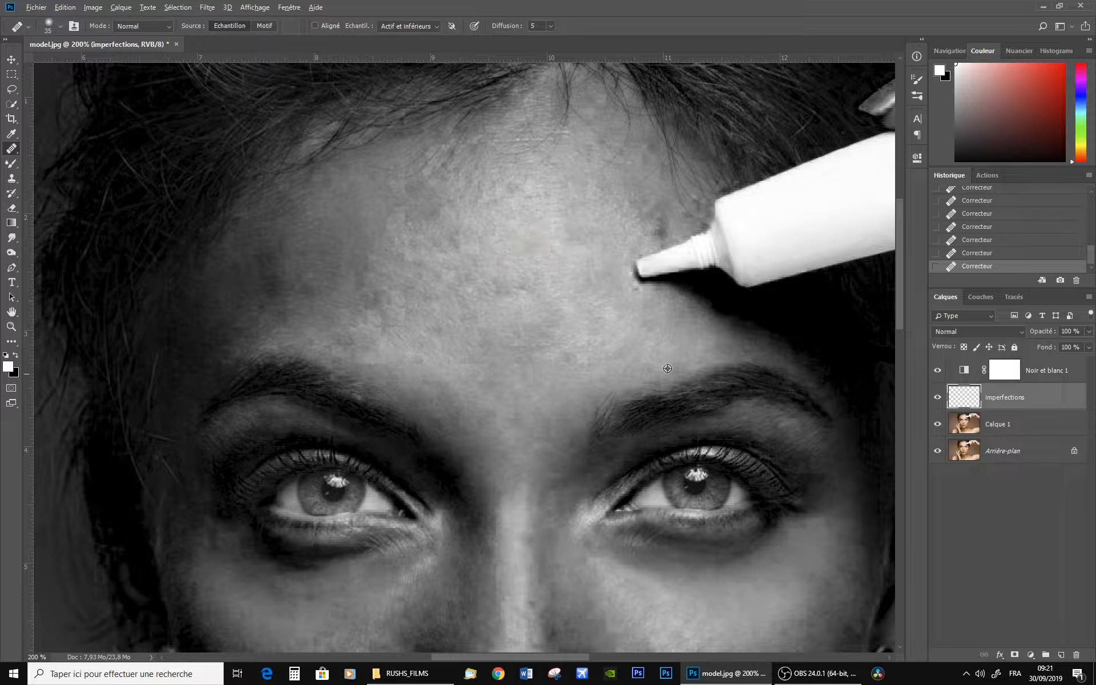
left_click(650, 335, "alt")
mouse_move(560, 314)
left_mouse_down()
mouse_move(539, 337)
mouse_move(572, 350)
left_mouse_up()
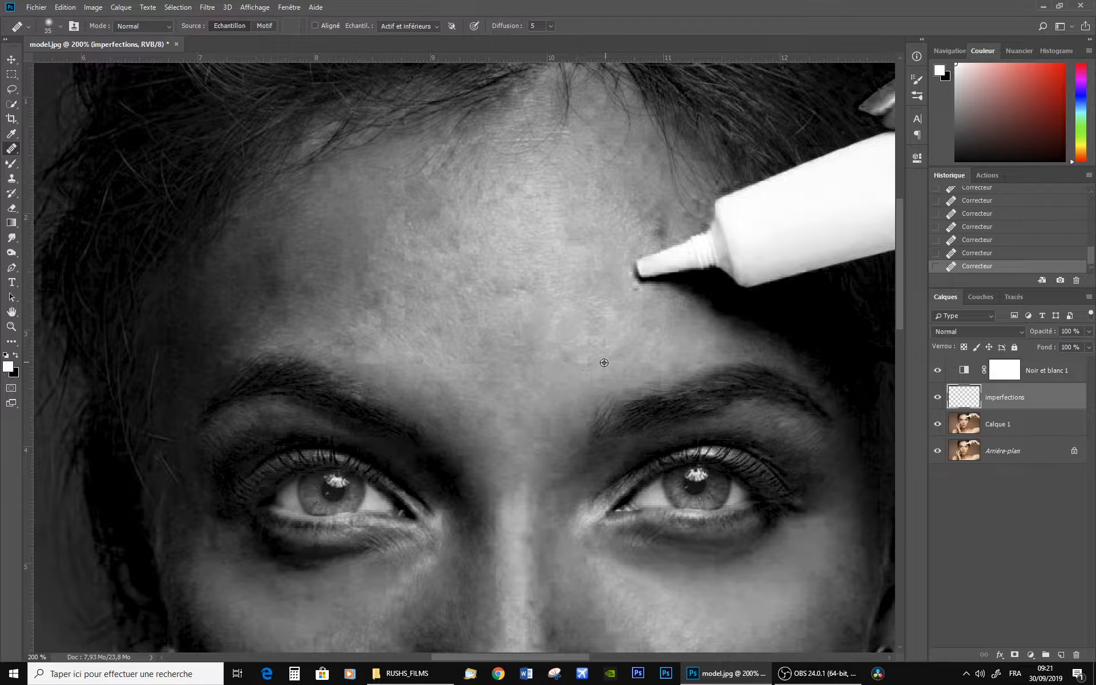
Heal the dark, uneven patches on the left-hand side of the forehead, resampling nearby skin between strokes
left_click(366, 285)
left_click(331, 311, "alt")
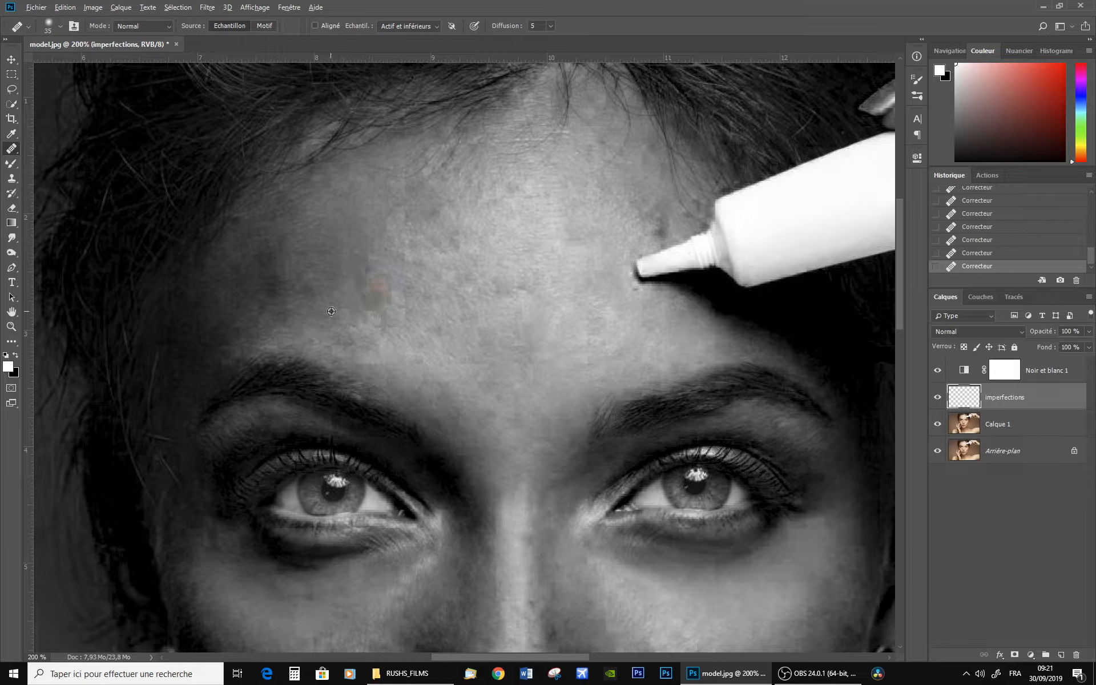
left_click(378, 301)
left_click(310, 257, "alt")
mouse_move(276, 282)
left_mouse_down()
mouse_move(277, 249)
mouse_move(263, 267)
mouse_move(281, 244)
mouse_move(284, 278)
mouse_move(268, 280)
mouse_move(279, 307)
mouse_move(286, 288)
mouse_move(304, 289)
mouse_move(281, 316)
left_mouse_up()
left_click(307, 255, "alt")
left_click(314, 237)
left_click(306, 251, "alt")
left_click(308, 266, "alt")
left_click(286, 318, "alt")
left_click(261, 309)
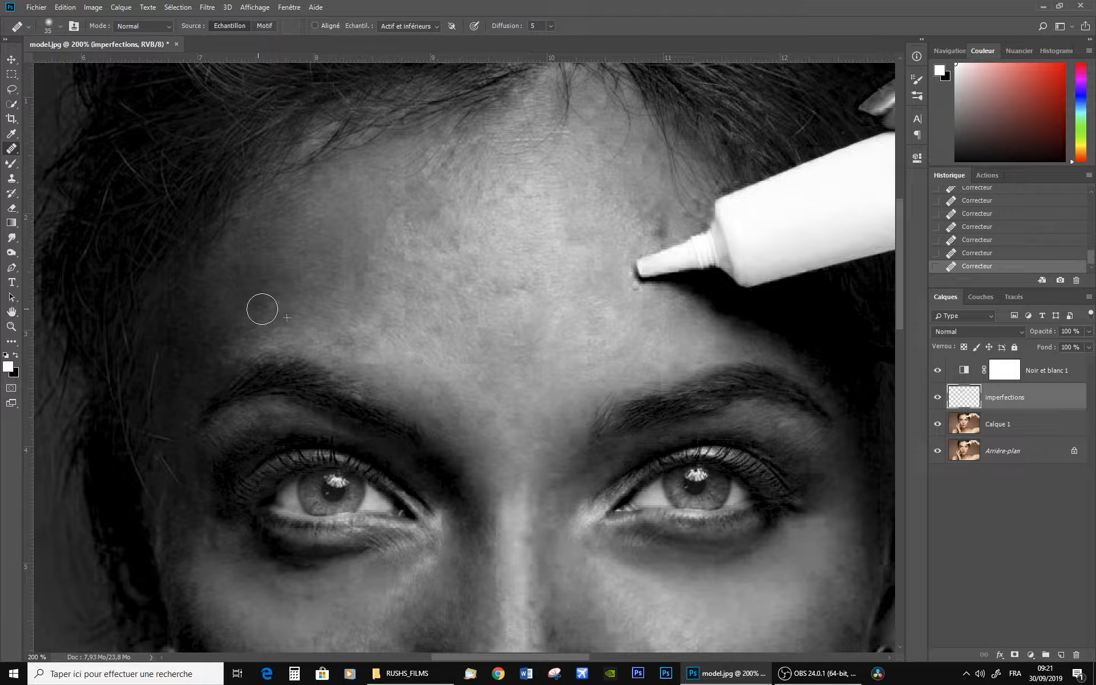
Heal the large blemish on the right-hand cheek beside the nose
left_click_drag(540, 498, 433, 269)
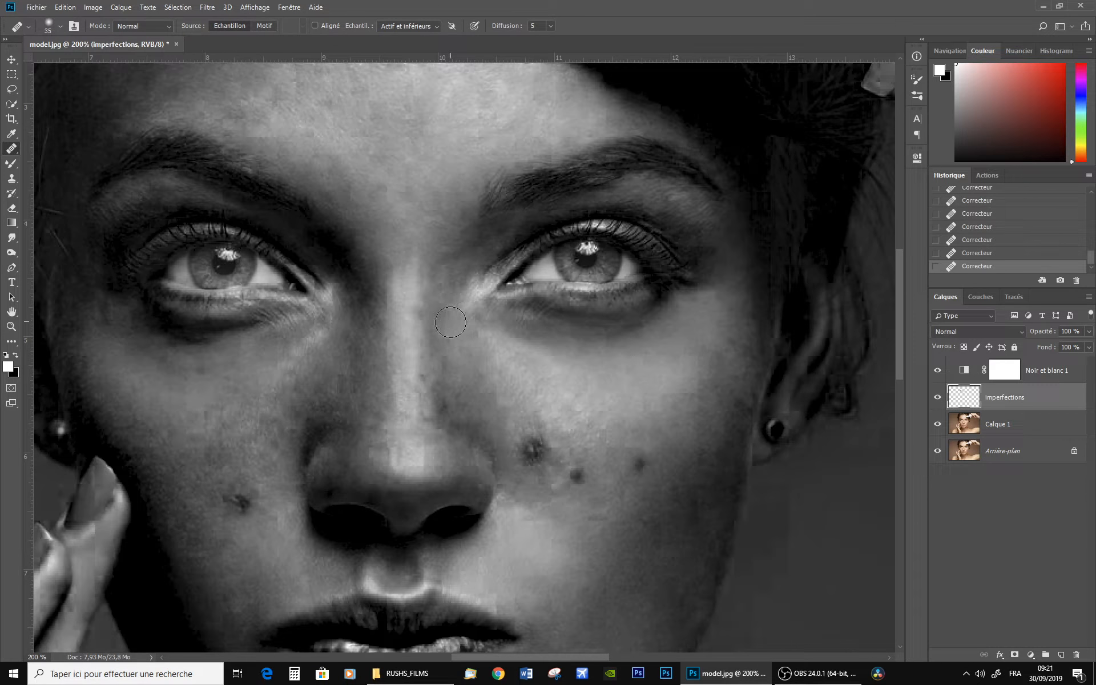
left_click(418, 376)
left_click(528, 455)
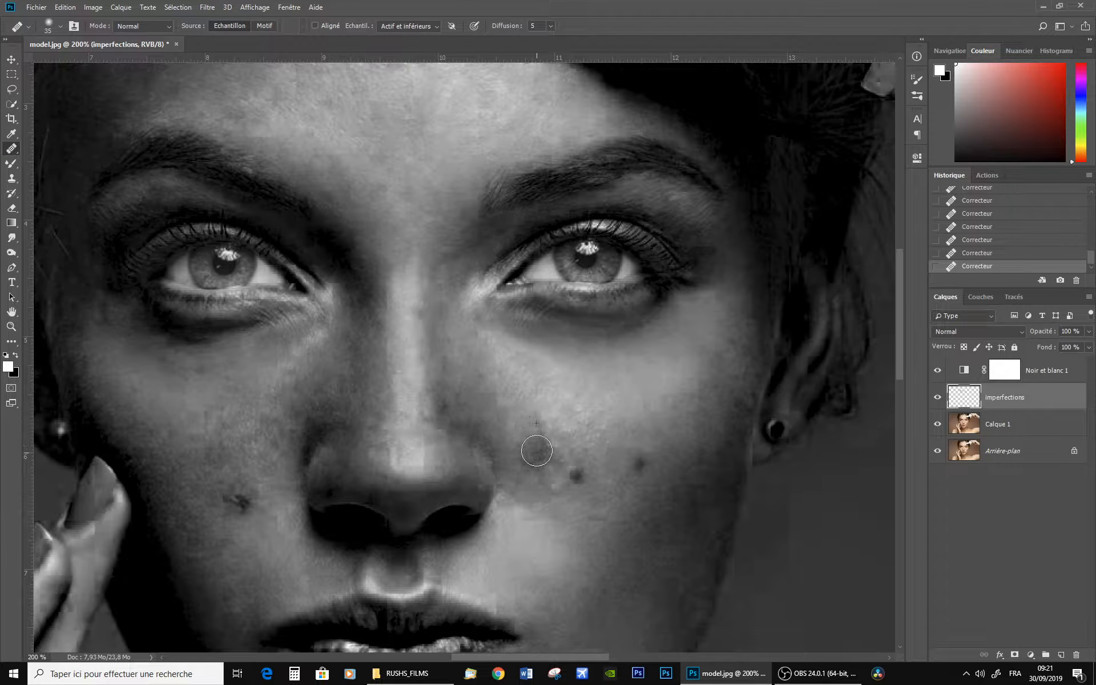
mouse_move(528, 460)
left_mouse_down()
mouse_move(539, 445)
mouse_move(540, 460)
left_mouse_up()
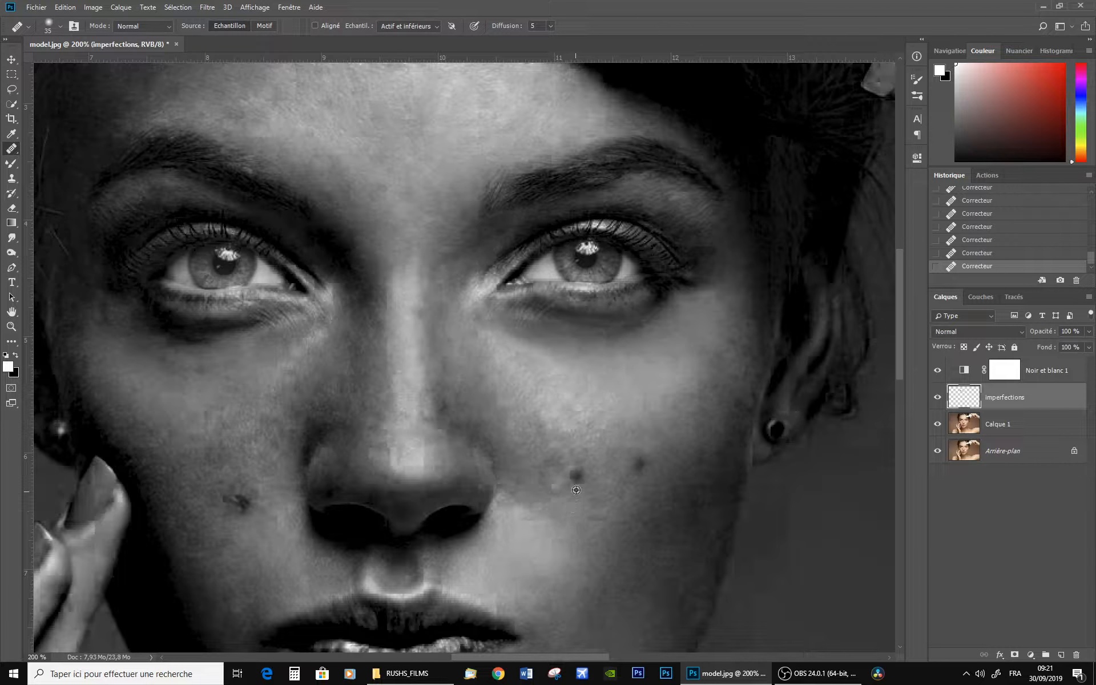
Heal the two small spots on the right-hand cheek and the blemish on the left-hand cheek with adjacent skin
left_click(576, 490, "alt")
left_click(576, 476)
left_click(629, 489, "alt")
left_click(639, 465)
left_click_drag(639, 465, 643, 464)
left_click(260, 534, "alt")
left_click(240, 502)
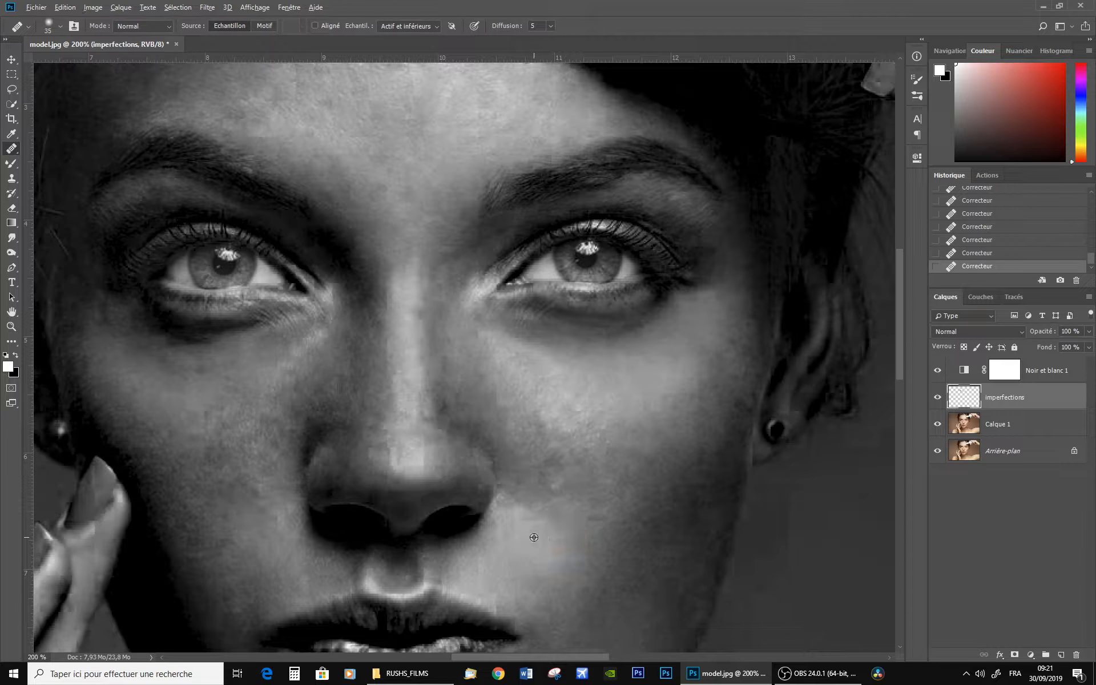
Heal the uneven patches on the right-hand cheek beside the nostril, sampling the clear skin nearby
left_click_drag(564, 541, 570, 556)
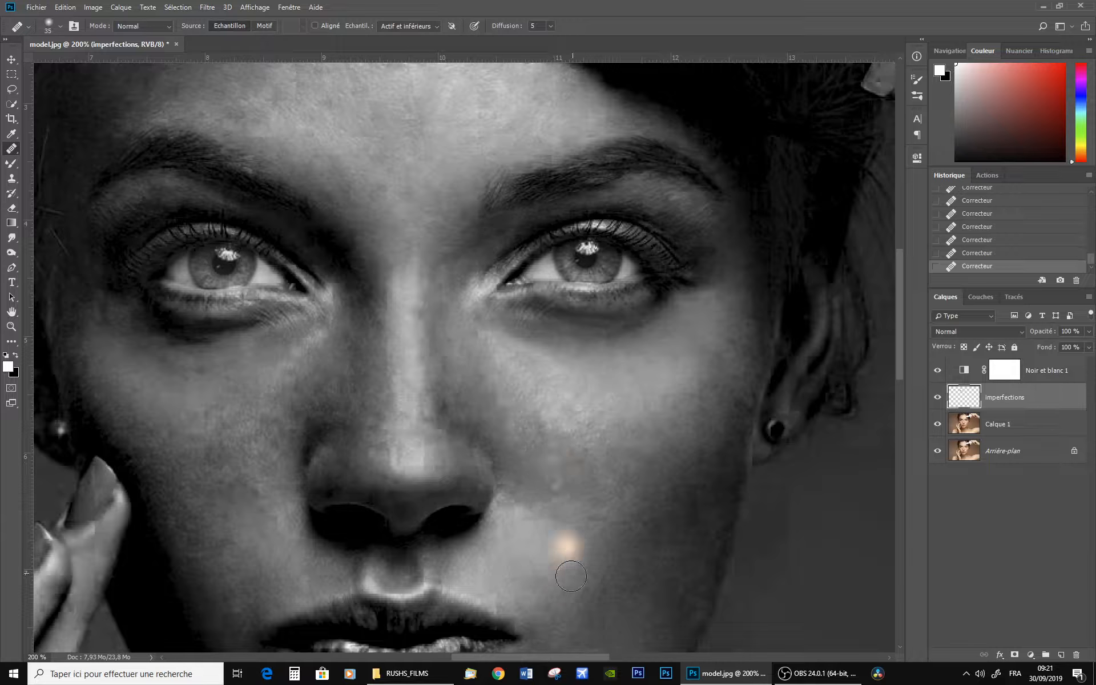
left_click(533, 531, "alt")
left_click(551, 486)
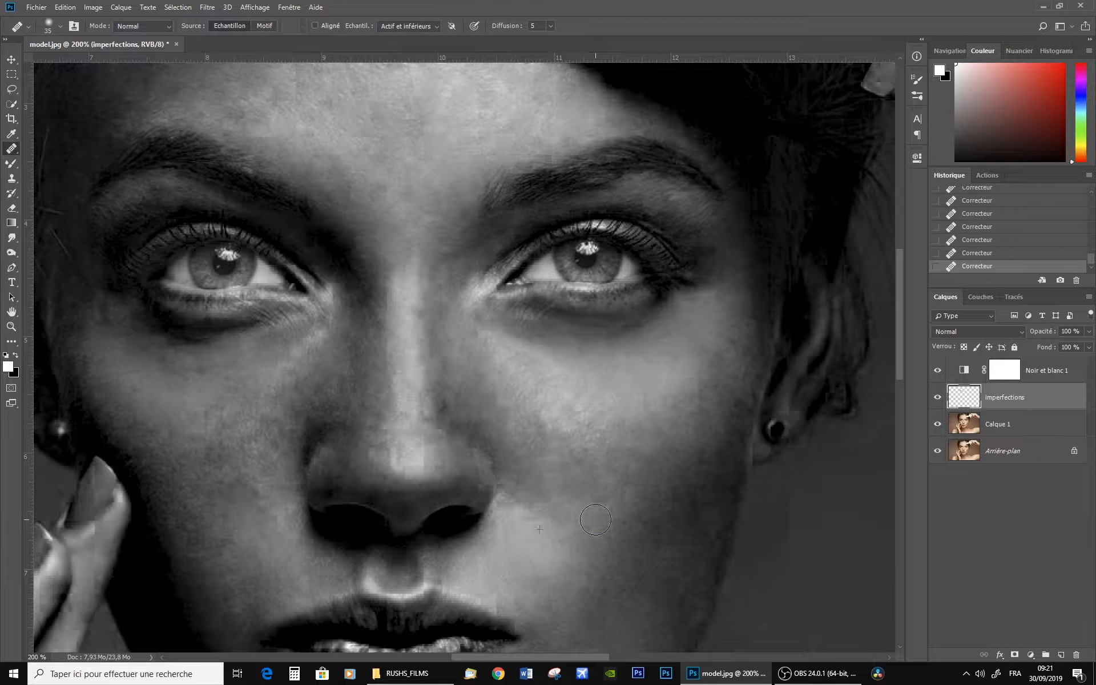
left_click(530, 563)
Heal the dark blemish beside the right-hand corner of the mouth with skin sampled from below it
left_click_drag(509, 556, 560, 329)
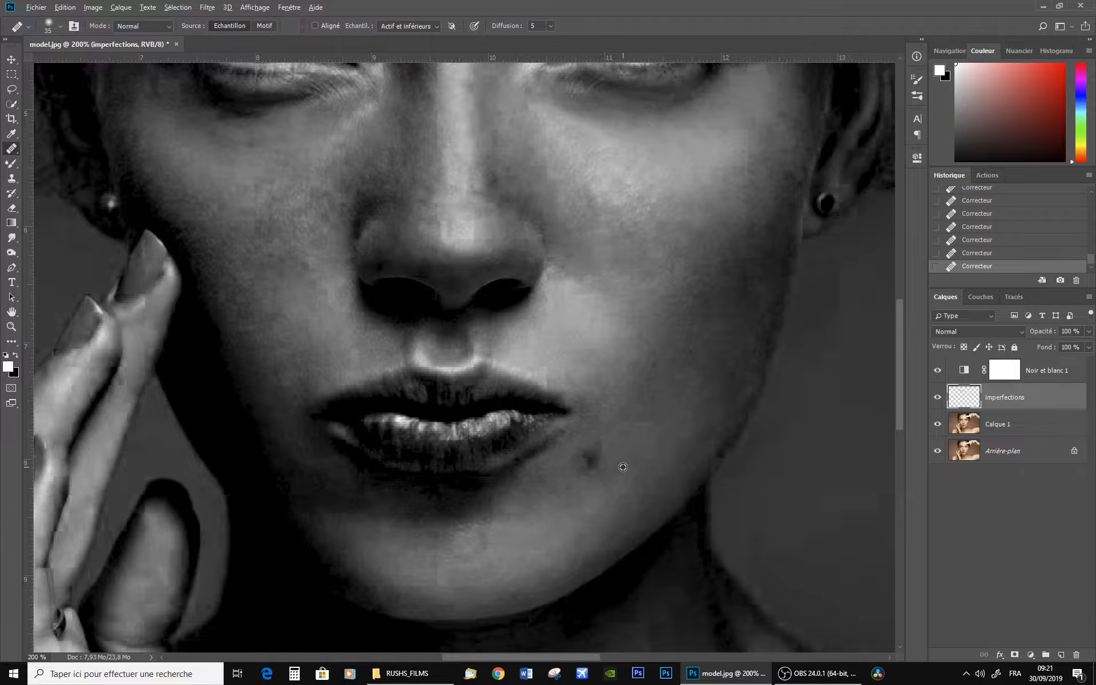
left_click(568, 507, "alt")
left_click(589, 458)
left_click(614, 453)
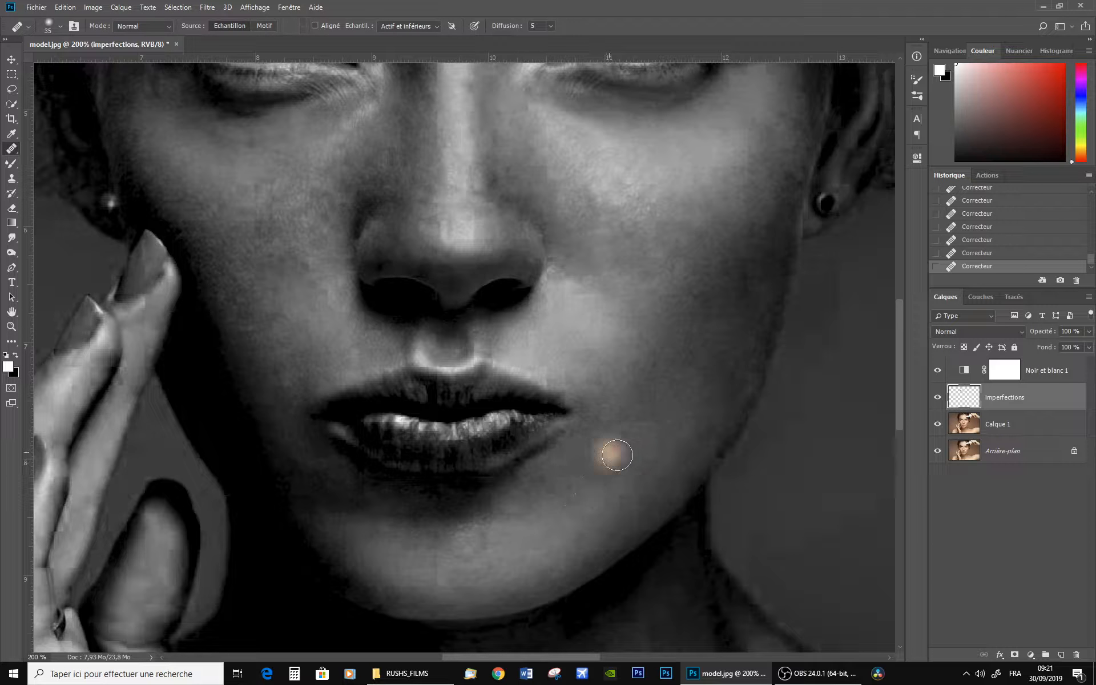
Even out the blotchy patches across the chin below the lower lip with the Healing Brush
left_click(577, 499)
left_click(548, 532)
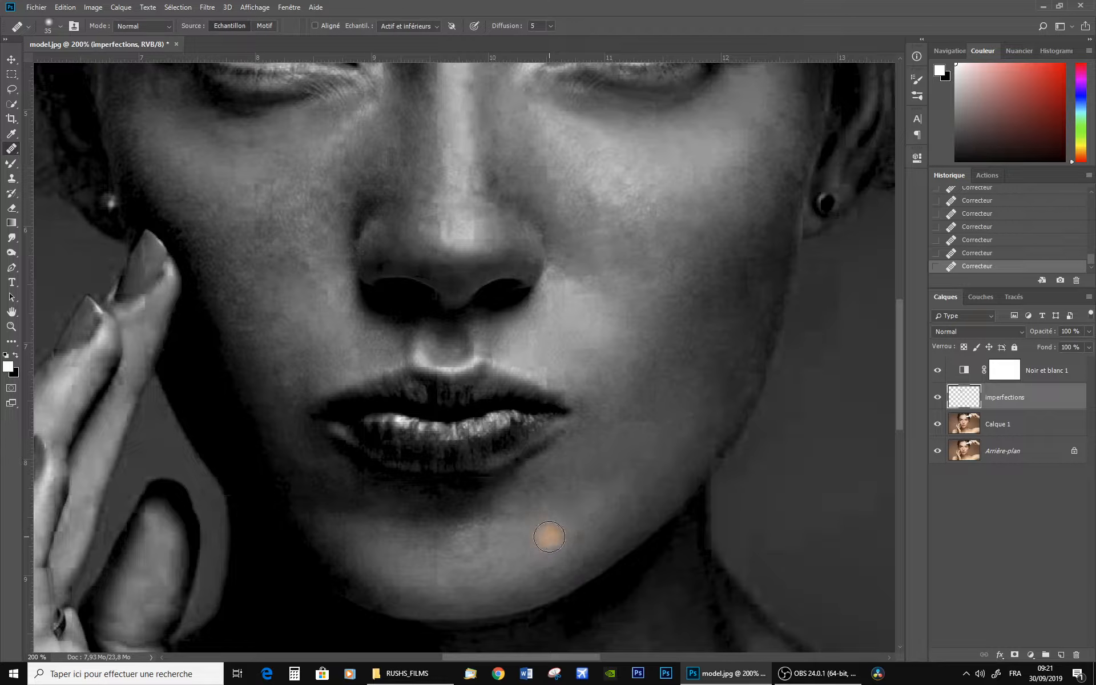
left_click(509, 546)
left_click(436, 540)
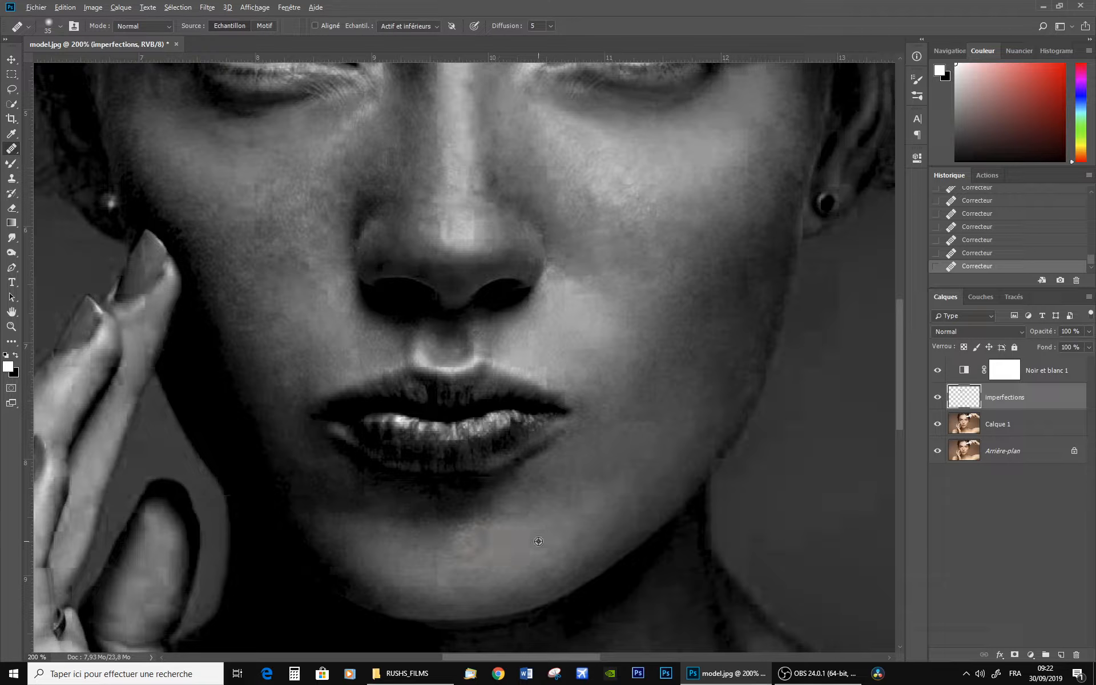
left_click(489, 536)
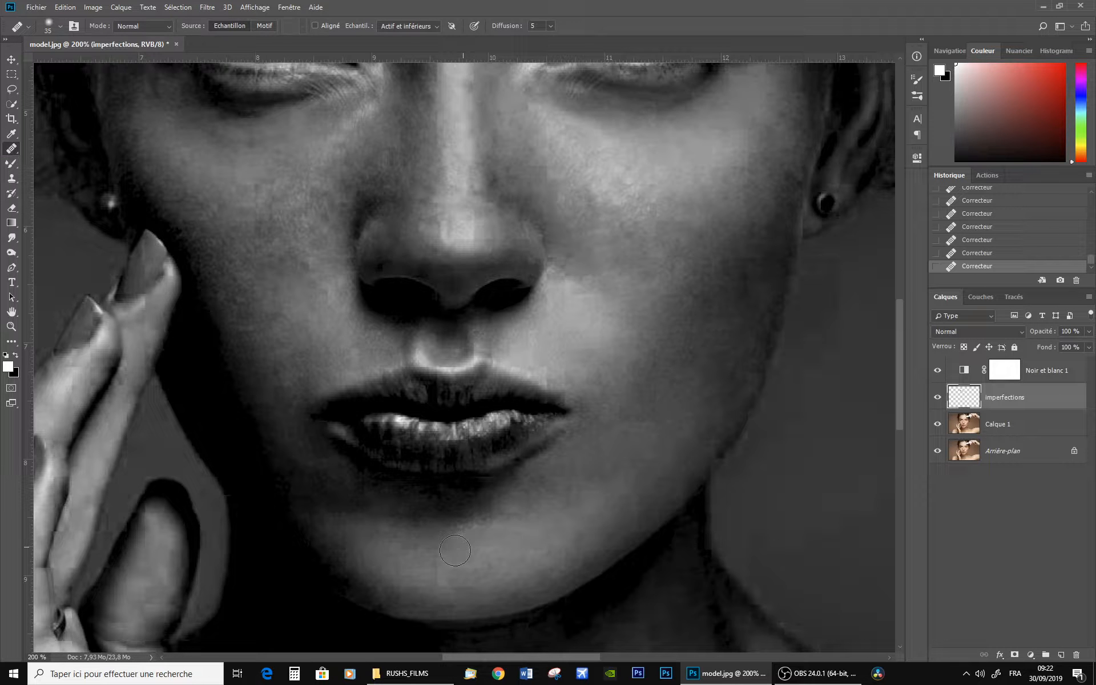
Heal the uneven spots on the left-hand jaw and lower cheek, resampling adjacent skin for each area
left_click(293, 449, "alt")
left_click(297, 469)
left_click(287, 332, "alt")
left_click(288, 325)
Heal the uneven patches along the right-hand edge of the nose bridge, resampling nearby skin between strokes
left_click_drag(281, 303, 354, 451)
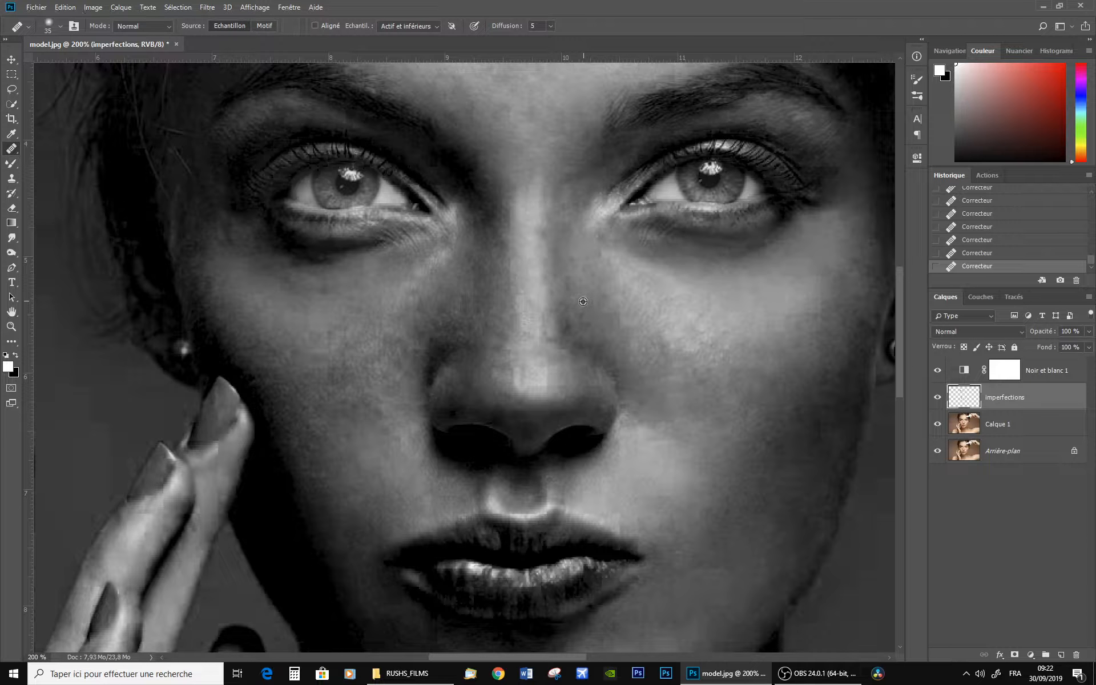
left_click(583, 301, "alt")
left_click(565, 325)
left_click(580, 282, "alt")
left_click(556, 303)
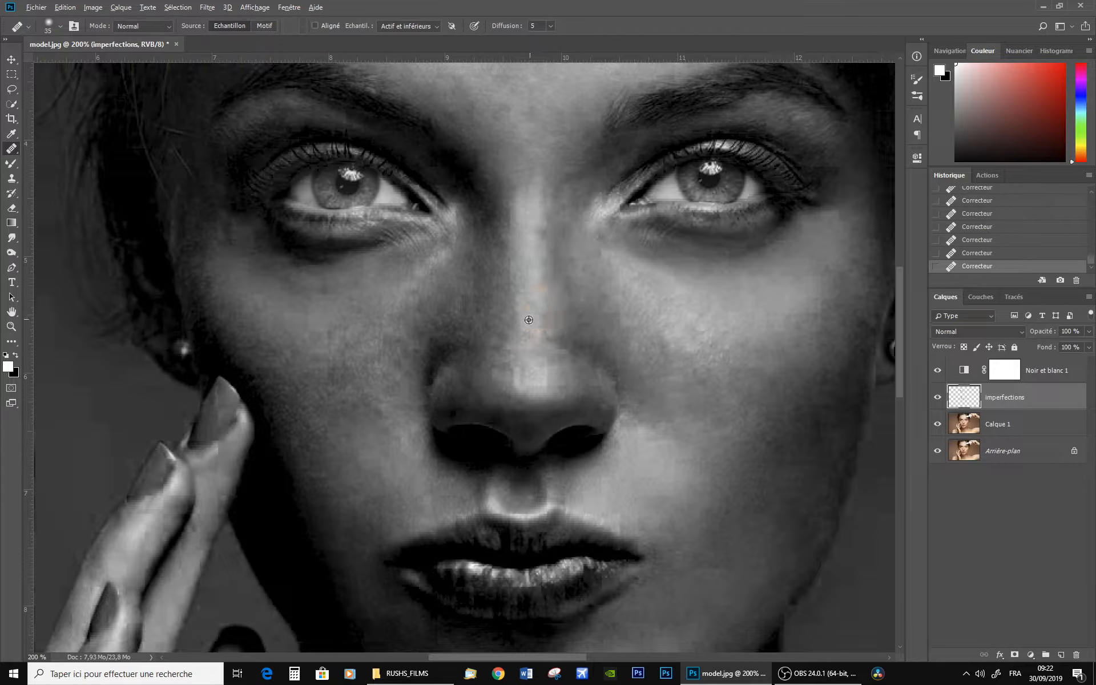
left_click(548, 337)
left_click(547, 276)
Touch up the remaining patches from the upper nose bridge down to the tip, undoing one healing stroke along the way
left_click(538, 300, "alt")
left_click(540, 232)
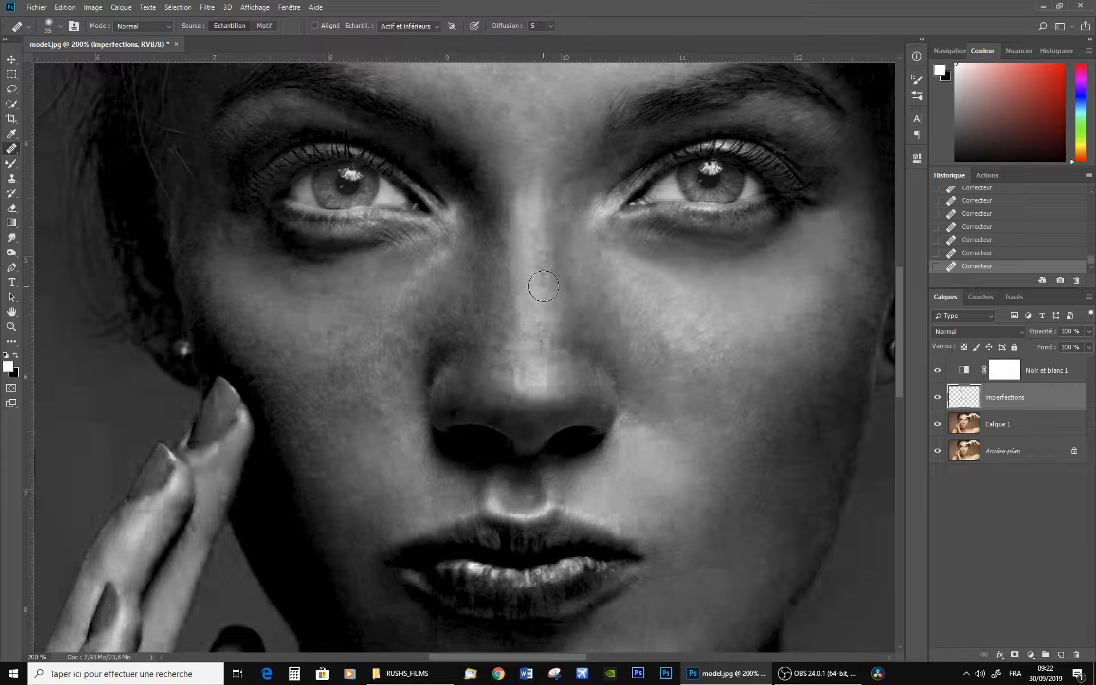
left_click(65, 8)
left_click(71, 20)
left_click(543, 281)
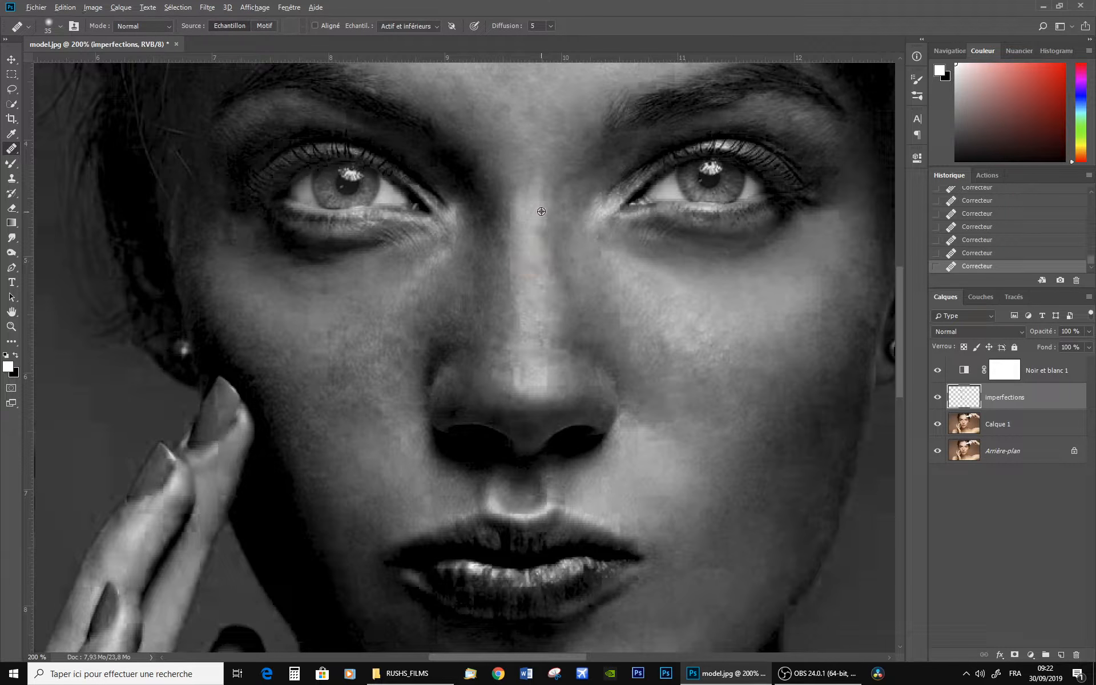
left_click(533, 367)
left_click(532, 342, "alt")
Heal the uneven skin along the right-hand jawline and revert the last healing stroke
left_click_drag(822, 384, 652, 311)
left_click(600, 515, "alt")
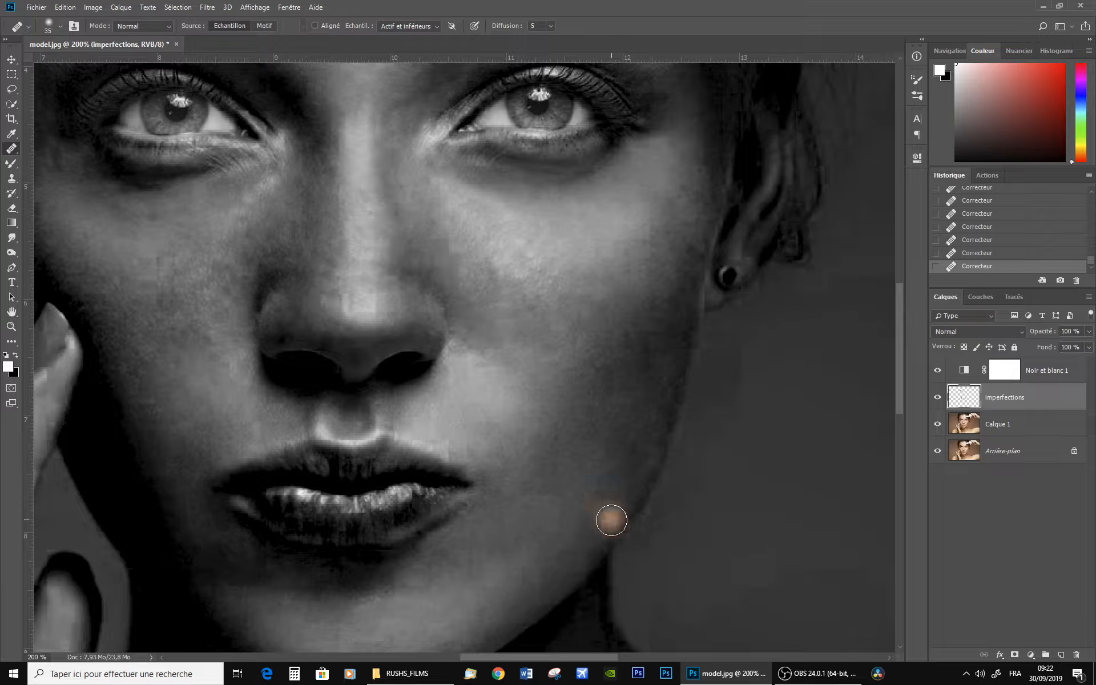
left_click(630, 467)
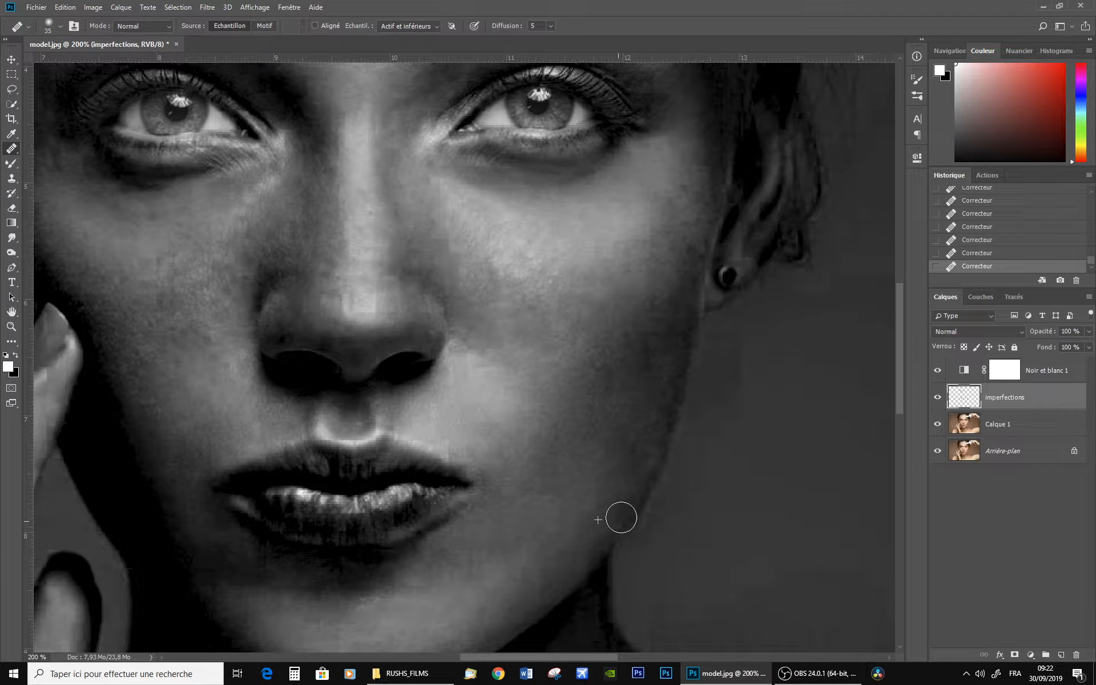
left_click_drag(621, 517, 645, 452)
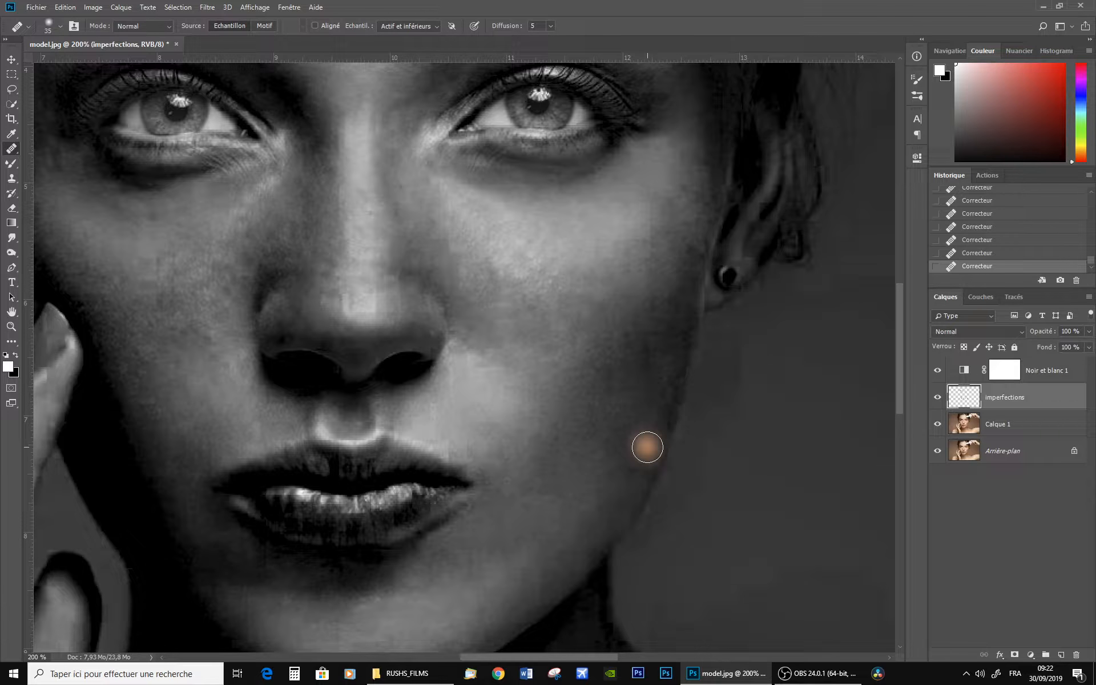
left_click(988, 253)
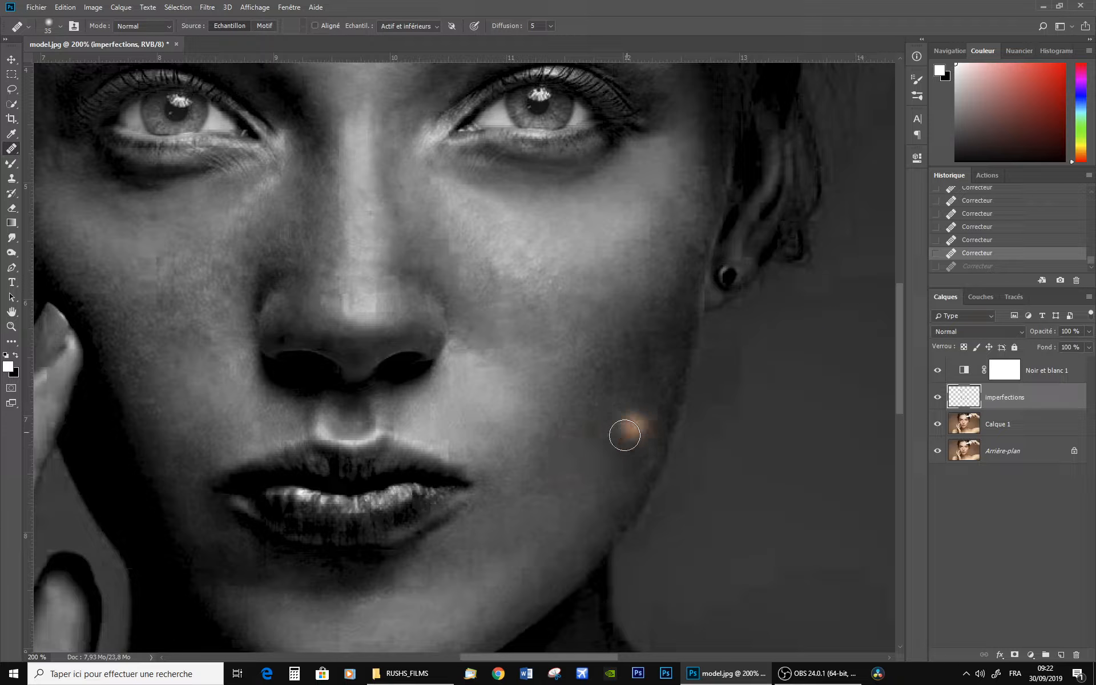
Even out the outer right-hand cheek from the jaw up towards the ear and temple, resampling matching skin
left_click(623, 410, "alt")
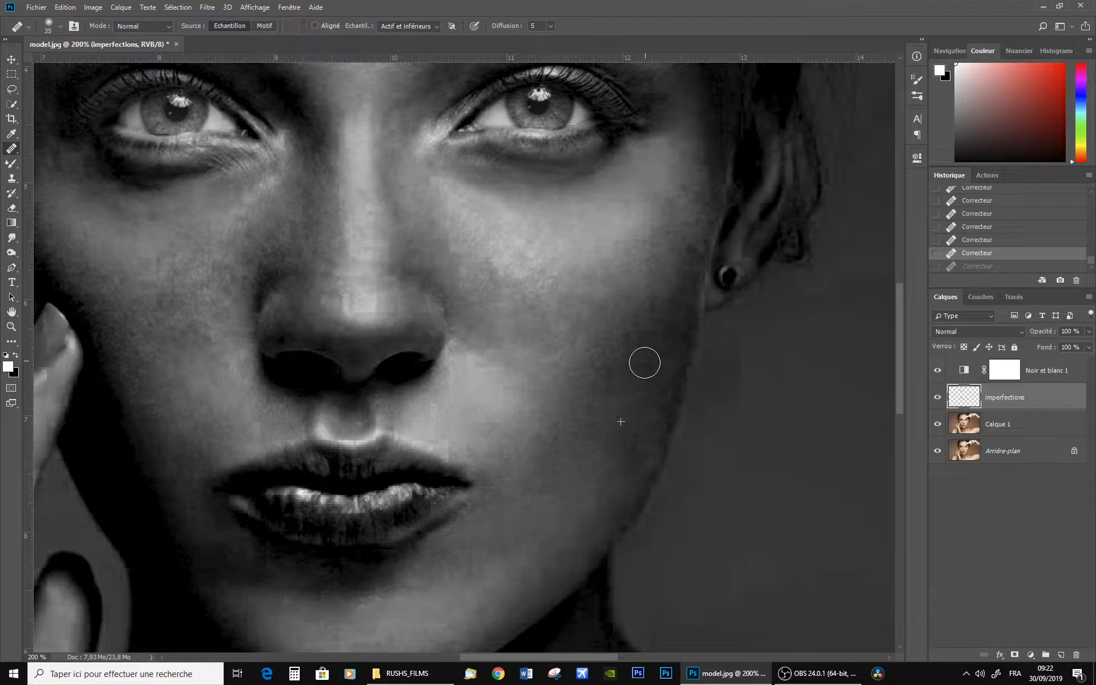
left_click(644, 362)
mouse_move(637, 342)
left_mouse_down()
mouse_move(599, 422)
mouse_move(658, 316)
mouse_move(649, 303)
mouse_move(648, 334)
left_mouse_up()
left_click(594, 426, "alt")
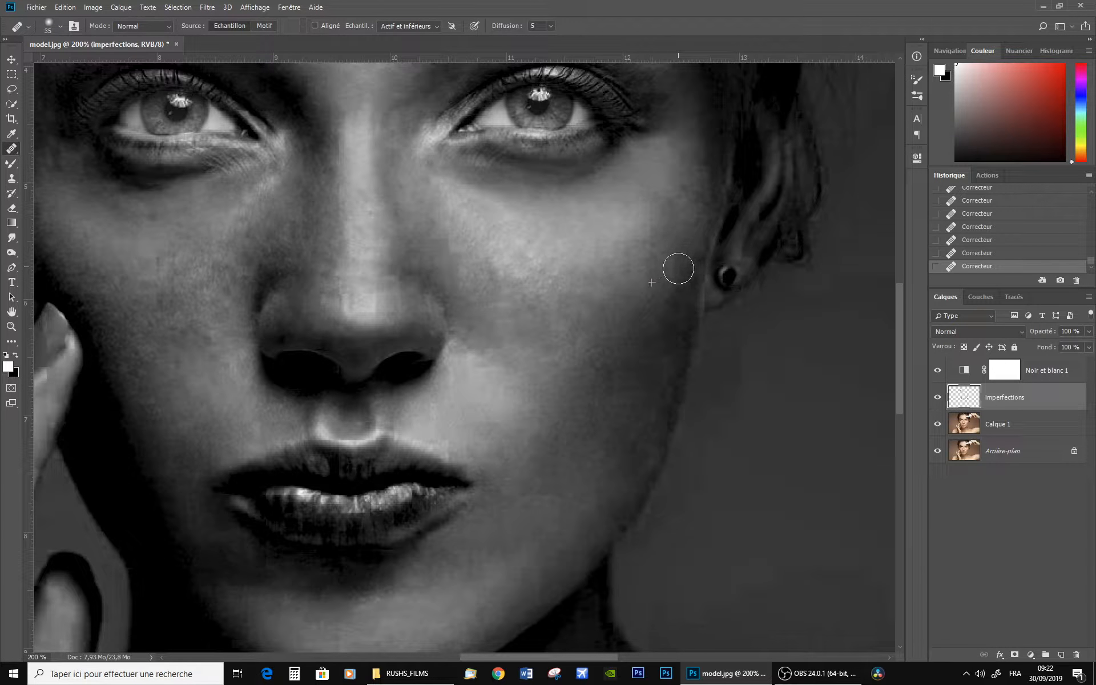
left_click(666, 216)
Heal the rough texture in the right-hand cheek's highlight and the patch below the inner corner of the eye
left_click(522, 341, "alt")
left_click(527, 299)
left_click(555, 321)
left_click(564, 263)
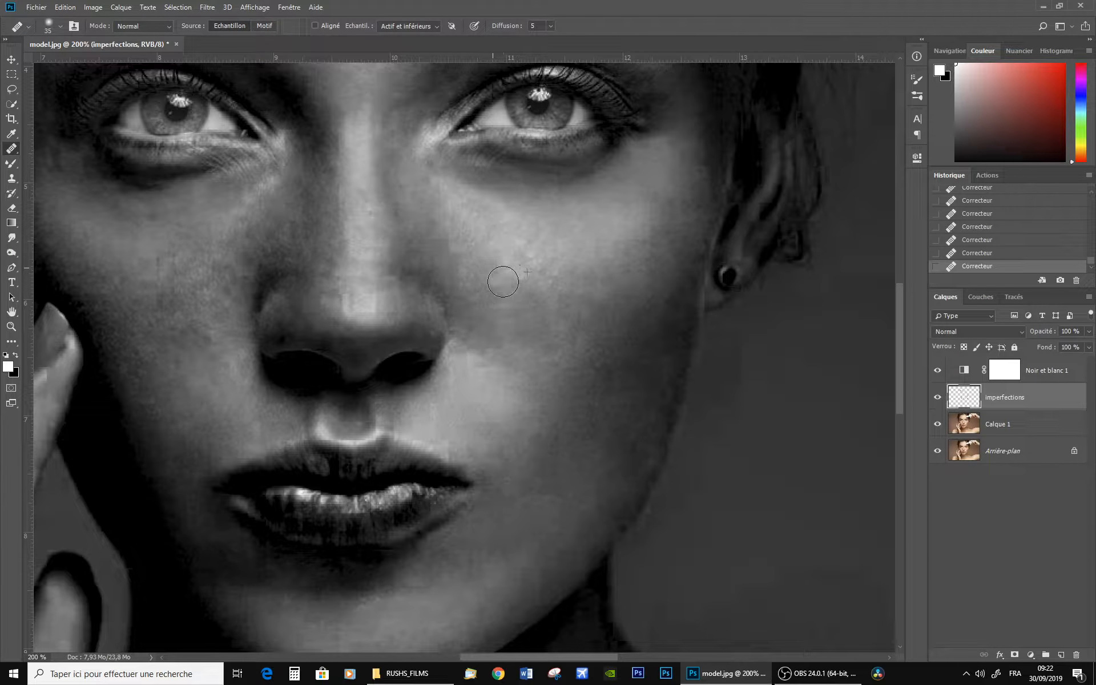
left_click(397, 220, "alt")
left_click(430, 171)
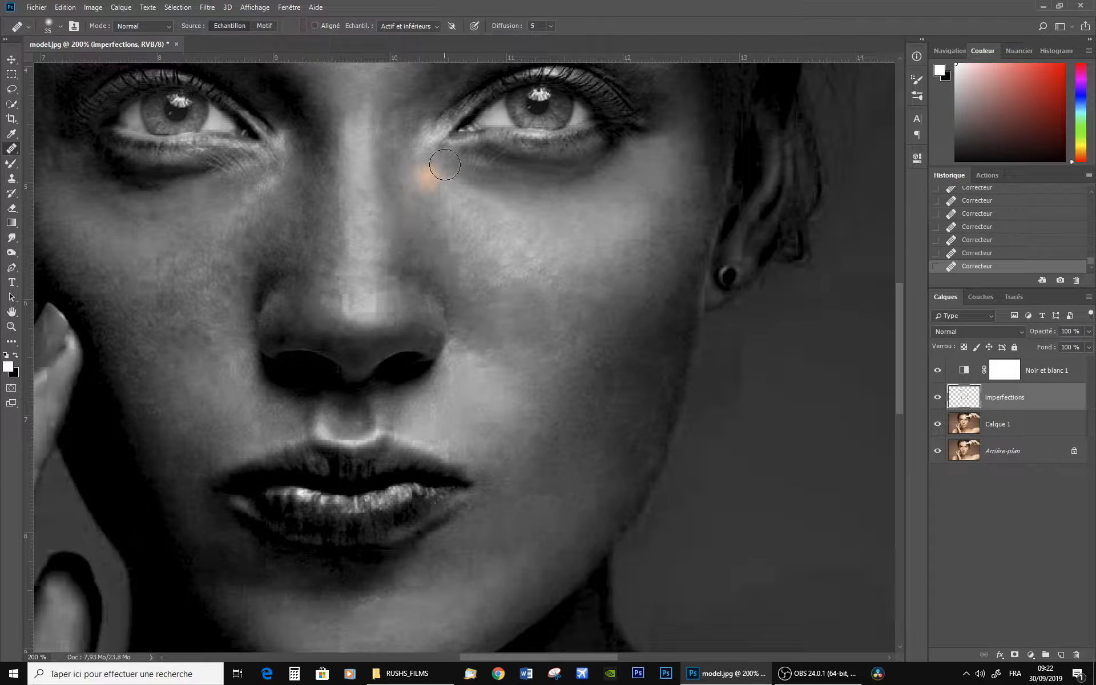
Reduce the healing brush size to 20 and heal the dark patches on the cheek below the left-hand eye
left_click_drag(505, 252, 555, 399)
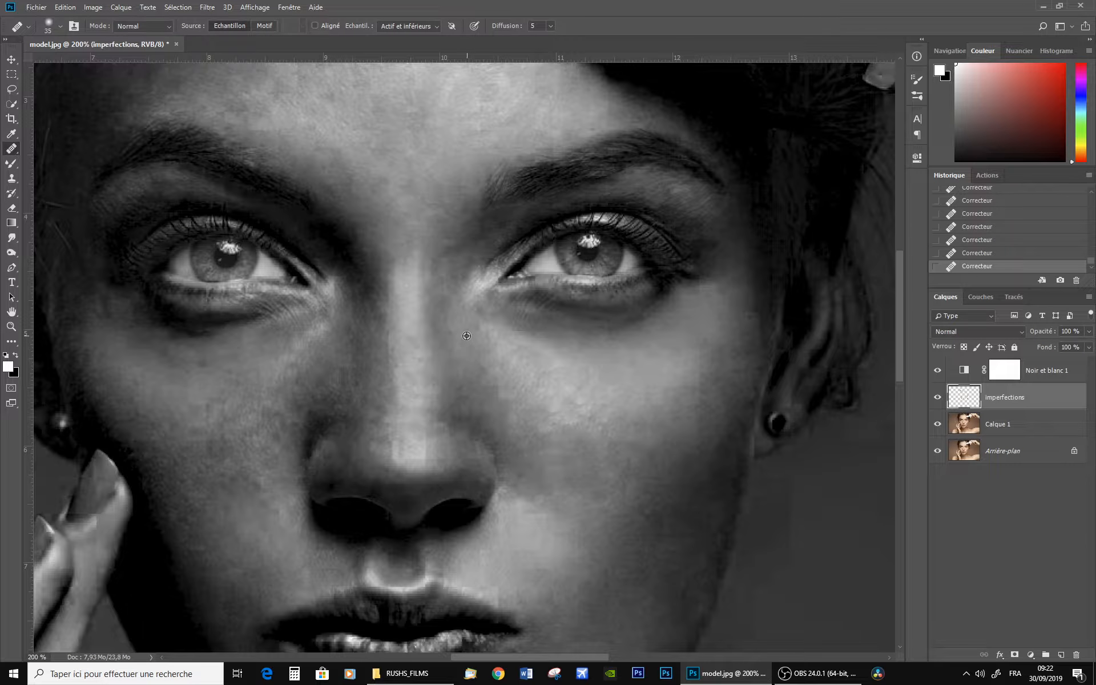
key("bracketleft")
key("bracketleft")
left_click(203, 367)
left_click_drag(217, 332, 205, 336)
left_click(182, 337)
left_click(134, 340)
left_click(198, 374)
left_click(225, 364)
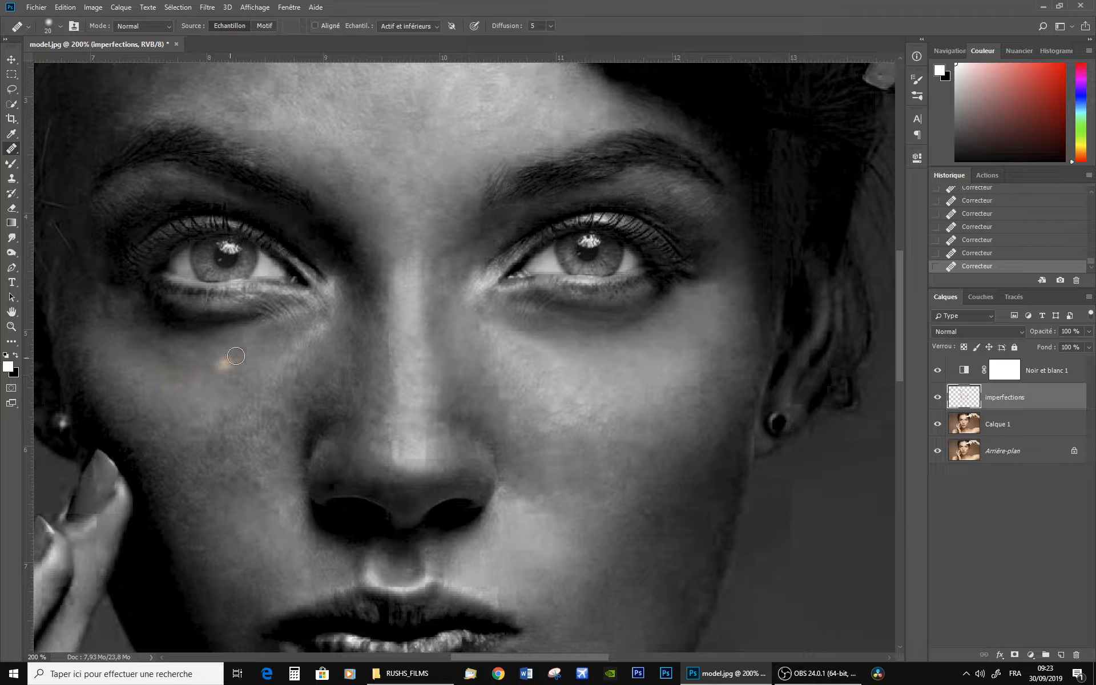
Refine the upper left-hand cheek with short healing strokes from the nose side out to the outer under-eye area
left_click(249, 344)
left_click(254, 337)
left_click(259, 352)
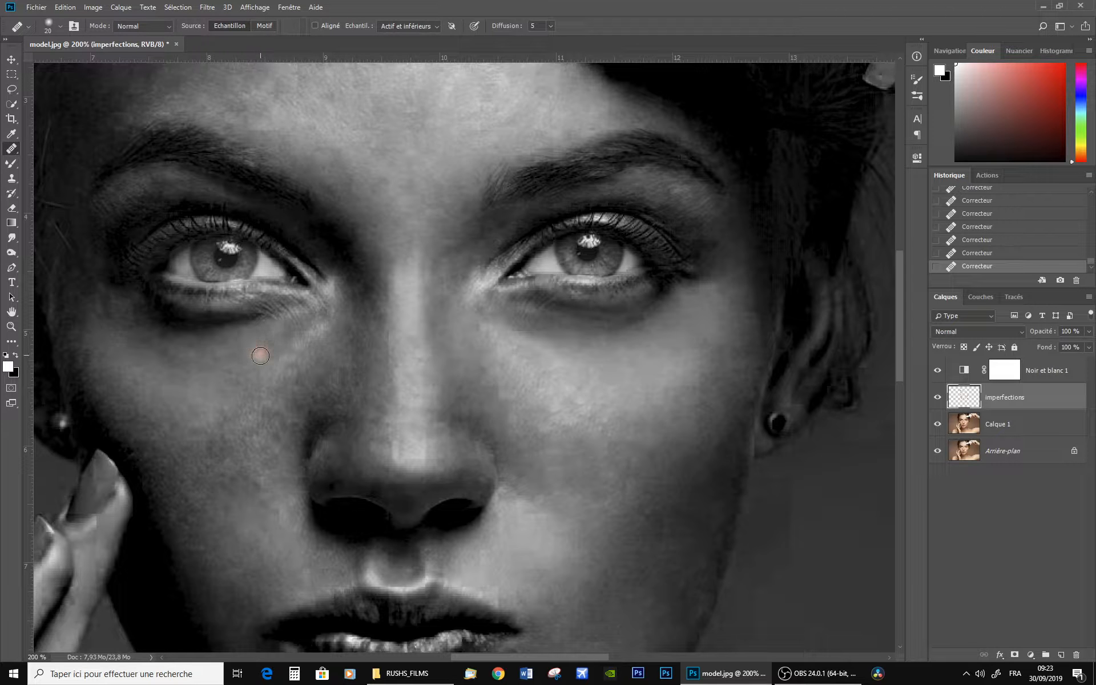
left_click(242, 357)
left_click(187, 386)
left_click(227, 352)
left_click(147, 343)
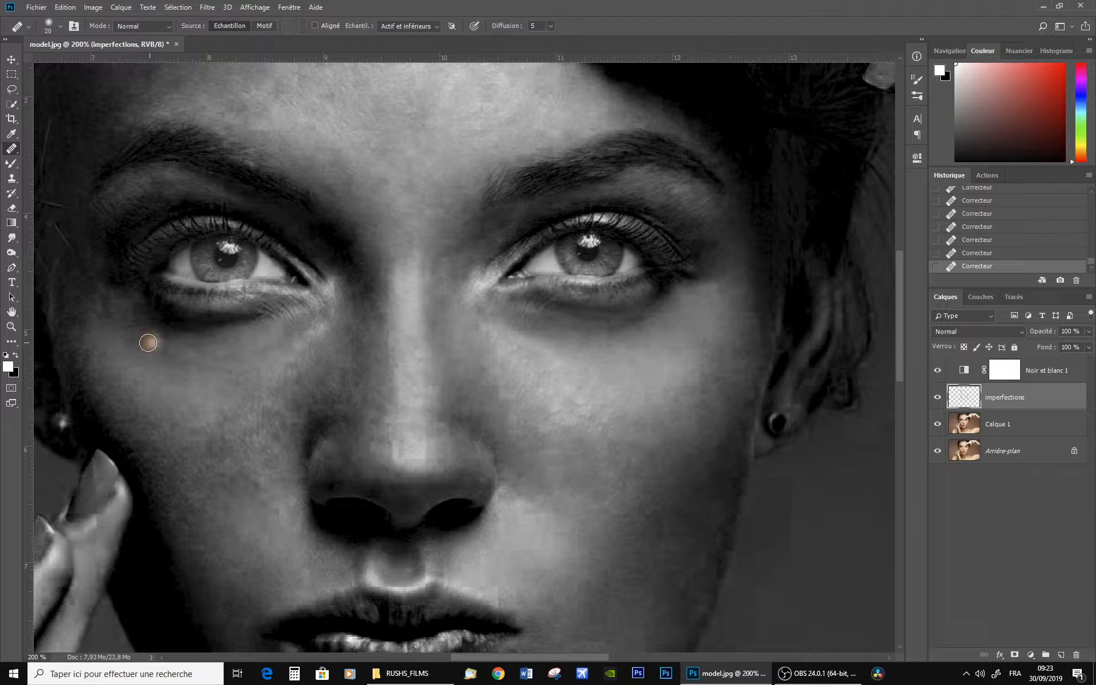
left_click(223, 363)
left_click(206, 395)
Heal the dark spots on the forehead around the tip of the cream tube and undo the last stroke
left_click_drag(364, 202, 386, 400)
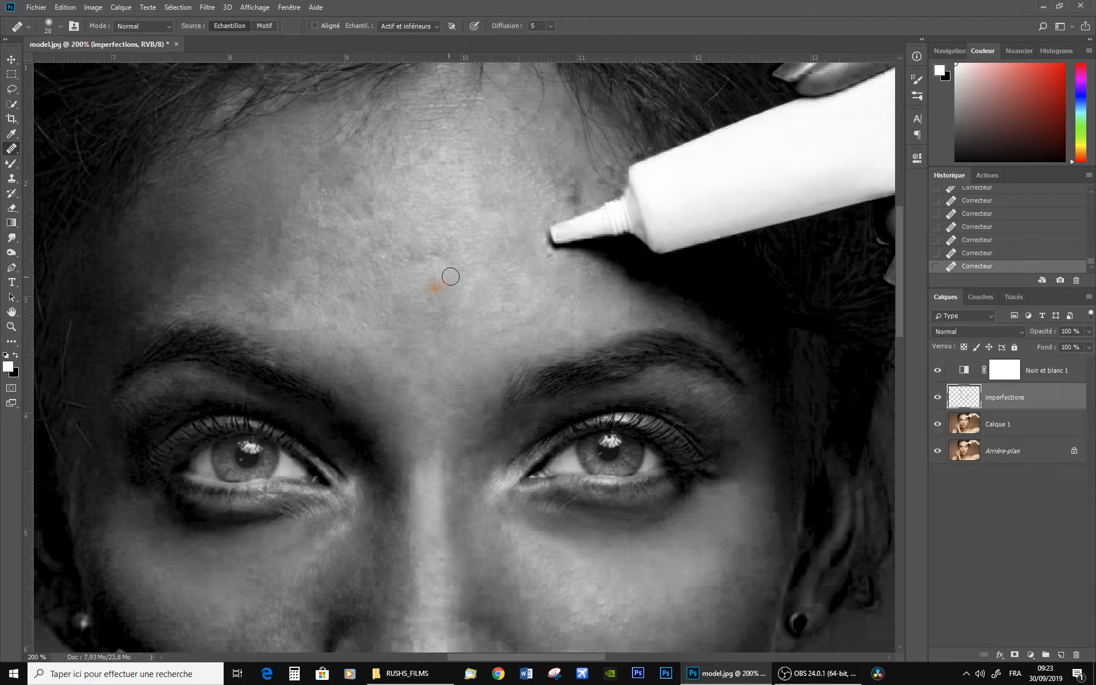
left_click(574, 193)
left_click(555, 259)
left_click(542, 240)
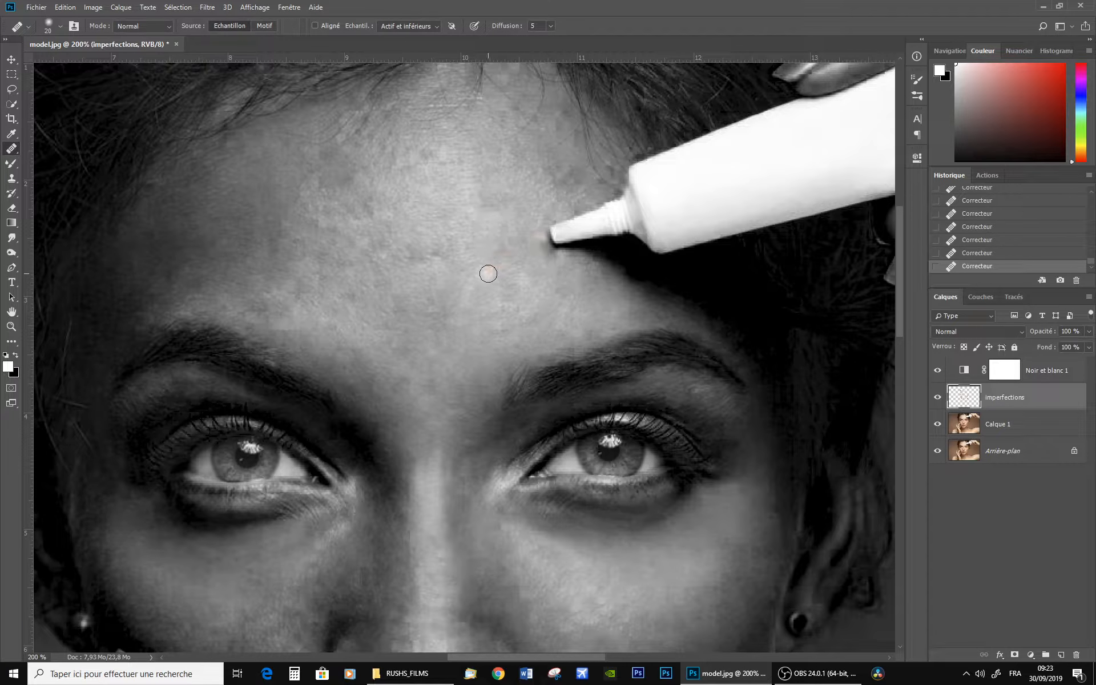
left_click(65, 7)
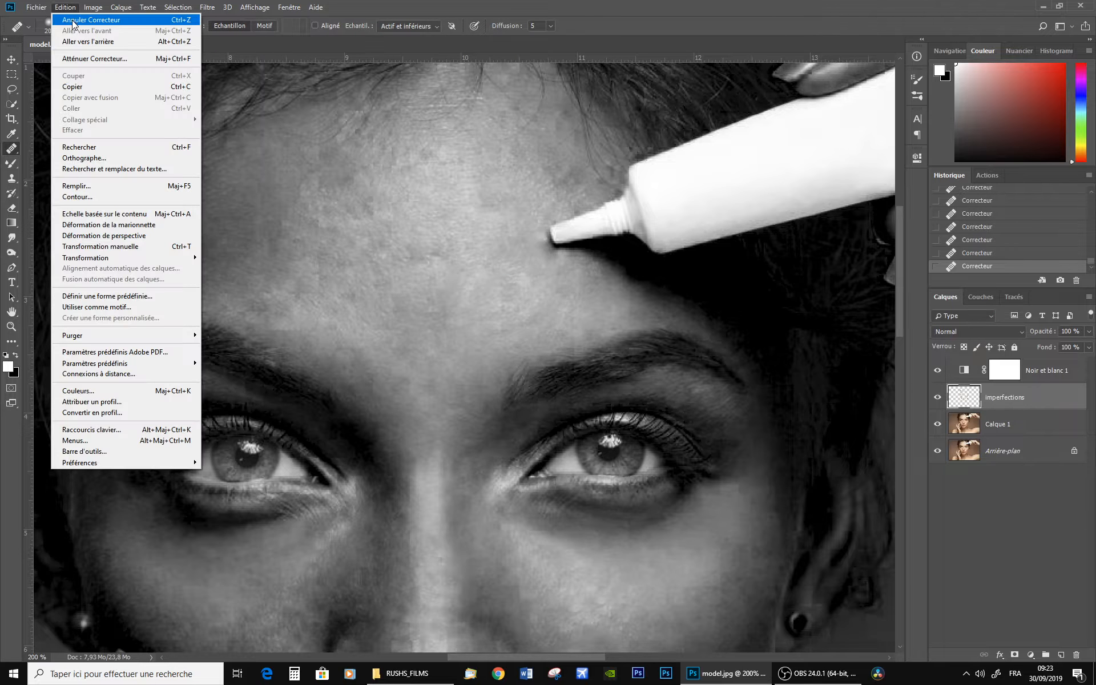
left_click(92, 19)
Heal the remaining uneven patches on the central and upper forehead, up to the hairline on both sides
left_click(502, 260)
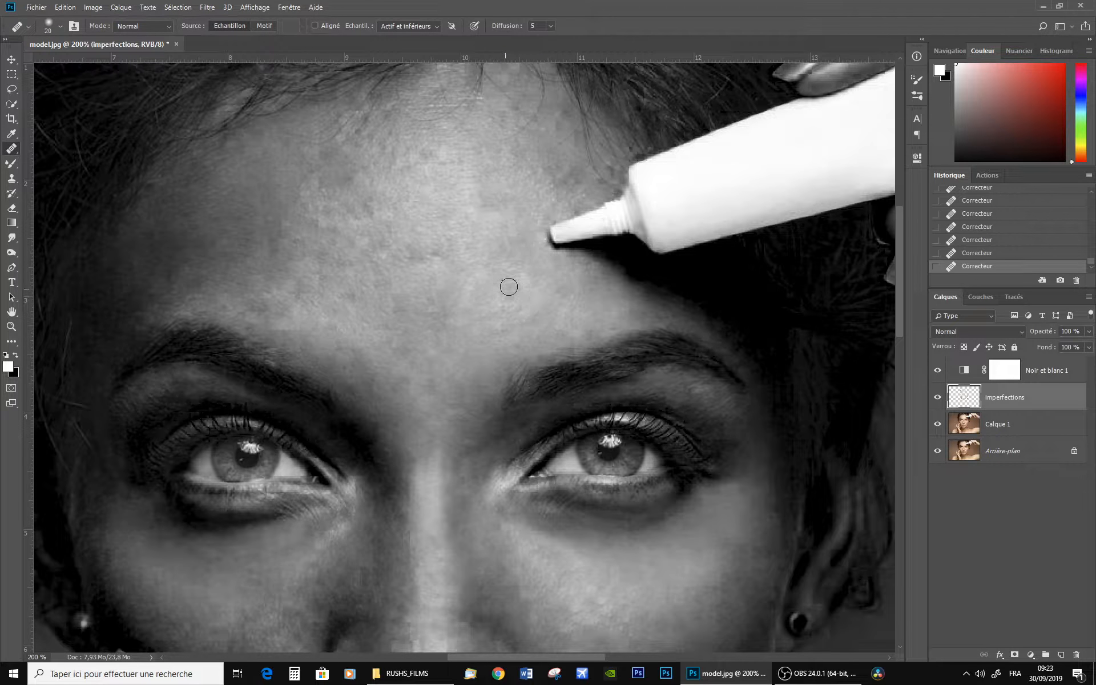
left_click(480, 215)
left_click(569, 147)
left_click(360, 131)
left_click_drag(346, 176, 360, 205)
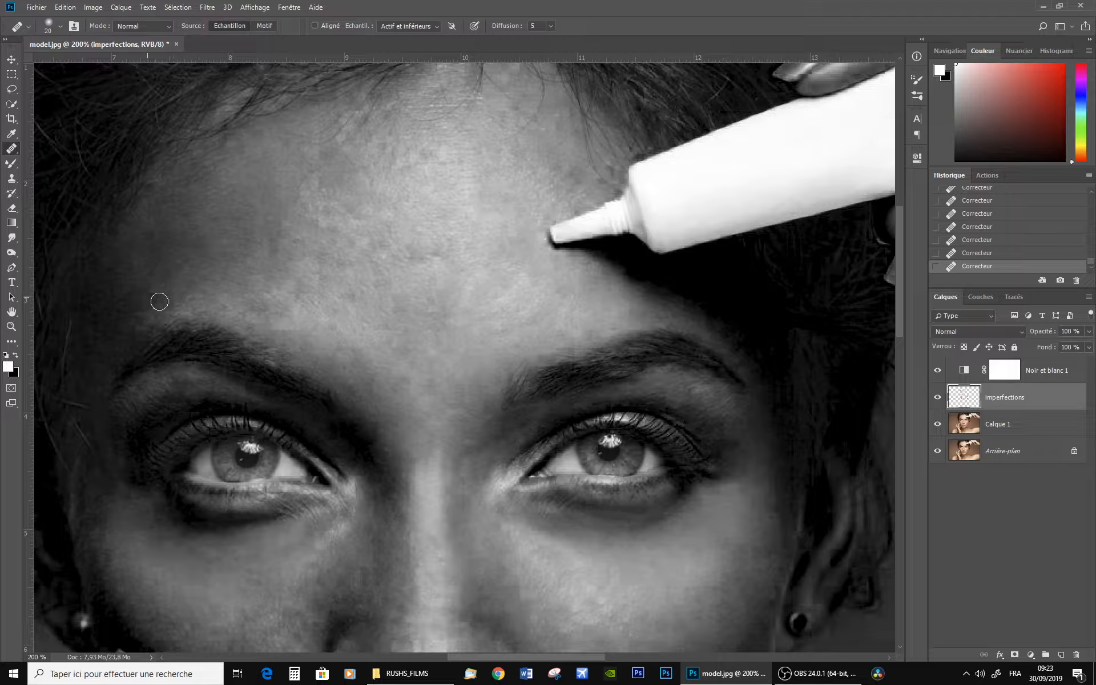
Heal the uneven spots on the left-hand temple and just below the hairline of the upper forehead
mouse_move(217, 269)
left_mouse_down()
mouse_move(357, 318)
mouse_move(355, 327)
left_mouse_up()
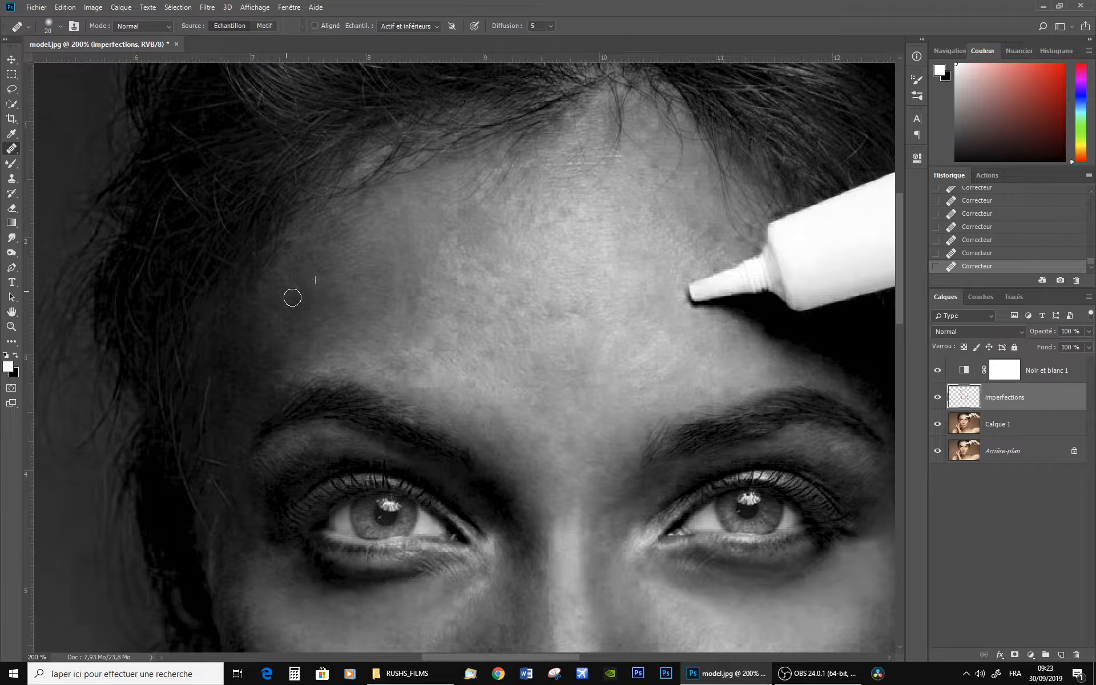
left_click(292, 297)
left_click(511, 178)
left_click(527, 202)
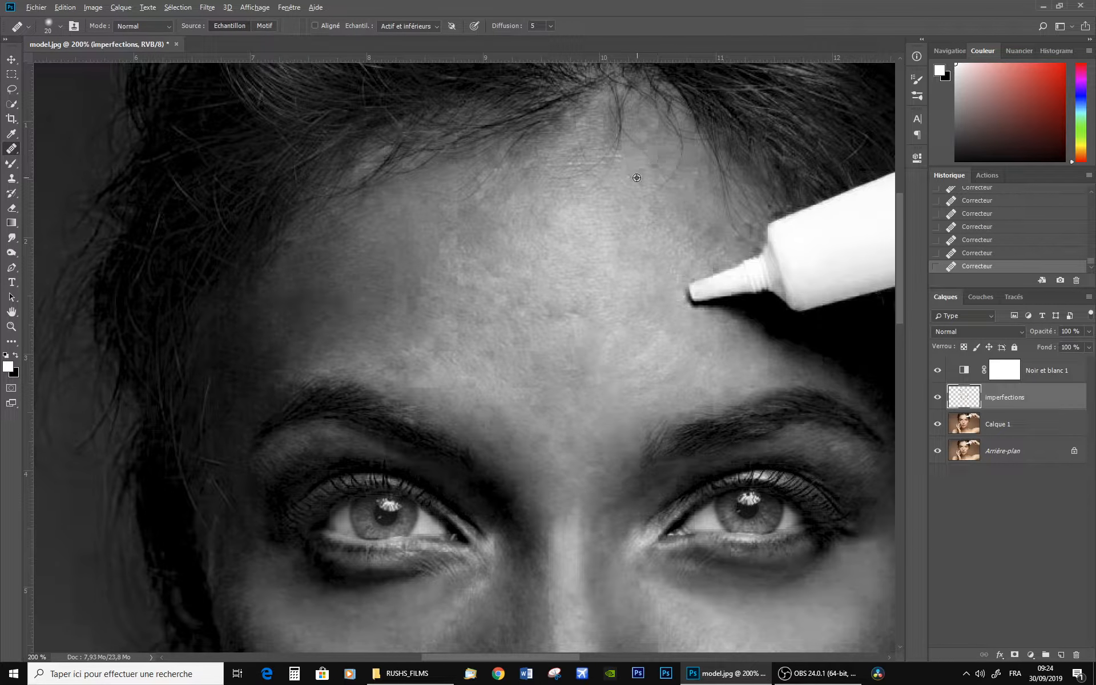
Heal the patches along the right-hand hairline, above the cream tube's tip, in the mid-forehead and above the right-hand eyebrow
left_click(671, 173)
left_click(691, 178)
left_click(697, 201)
left_click(735, 240)
left_click(576, 311)
left_click(688, 344)
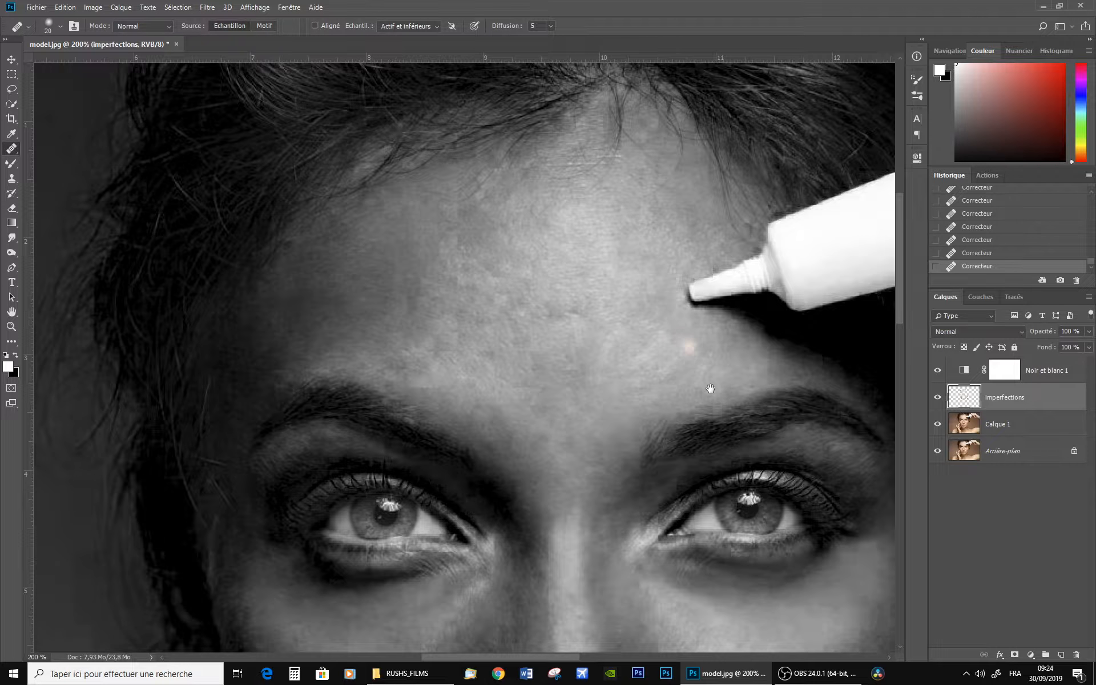
Touch up the right-hand cheek below the eye and the uneven patches beside the inner end of the left-hand eyebrow
left_click_drag(710, 388, 387, 215)
left_click_drag(457, 443, 607, 337)
left_click(612, 343)
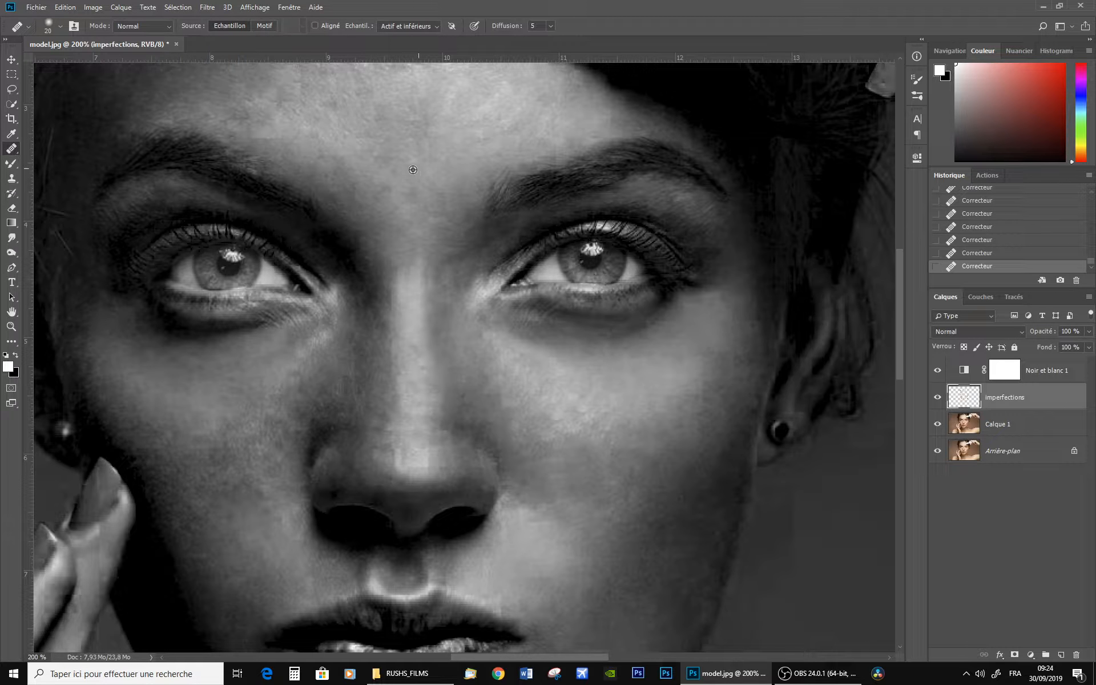
left_click(370, 181)
left_click(353, 176)
Hide the black-and-white adjustment layer and show only the original background layer to compare the portrait before and after retouching
left_click(937, 371)
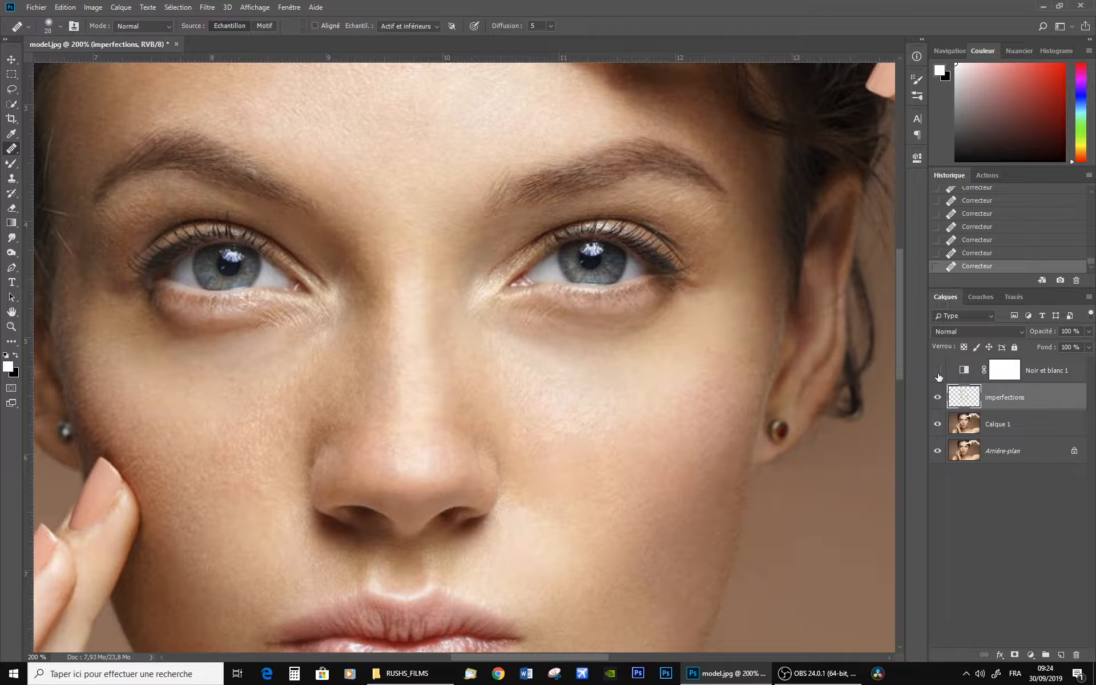
scroll(536, 392, "down", 5)
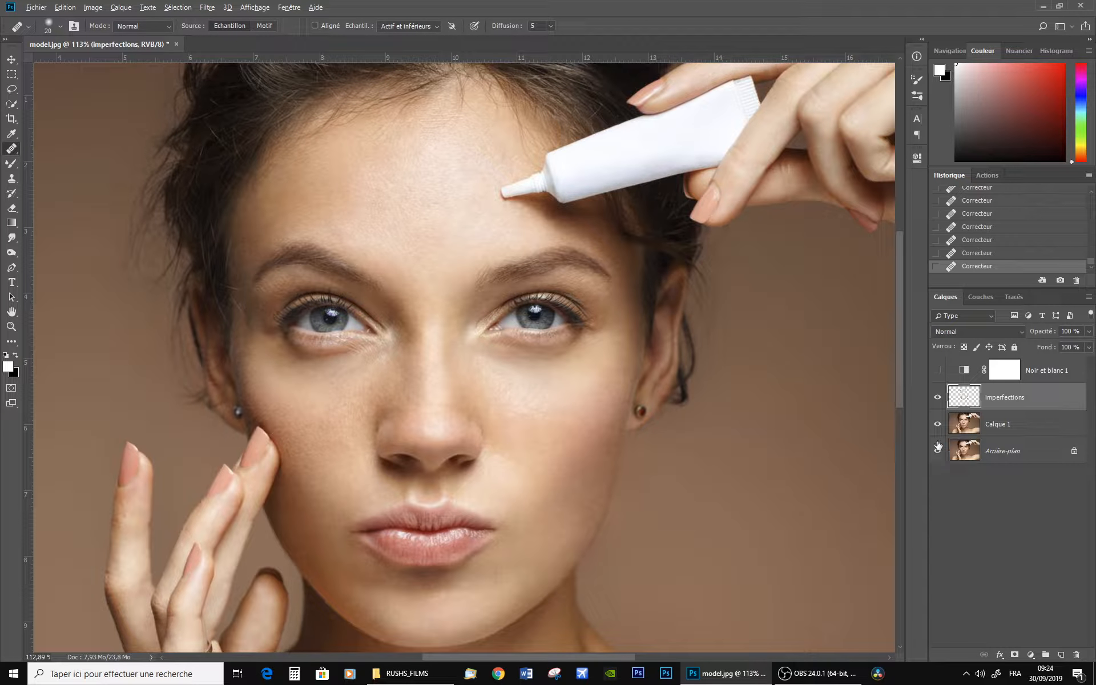
left_click(937, 451, "alt")
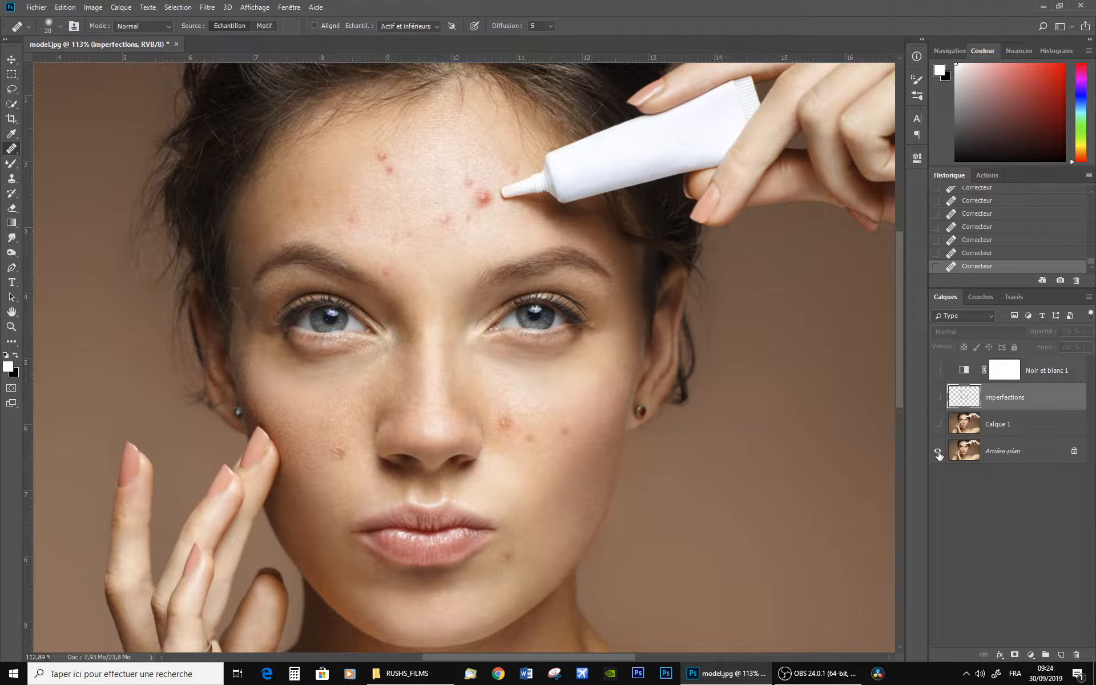
Switch repeatedly between the original background layer alone and the retouched layers to compare the portrait, finishing on the retouched version
left_click(936, 452, "alt")
left_click(937, 452, "alt")
left_click(936, 452, "alt")
left_click(937, 451, "alt")
left_click(937, 451, "alt")
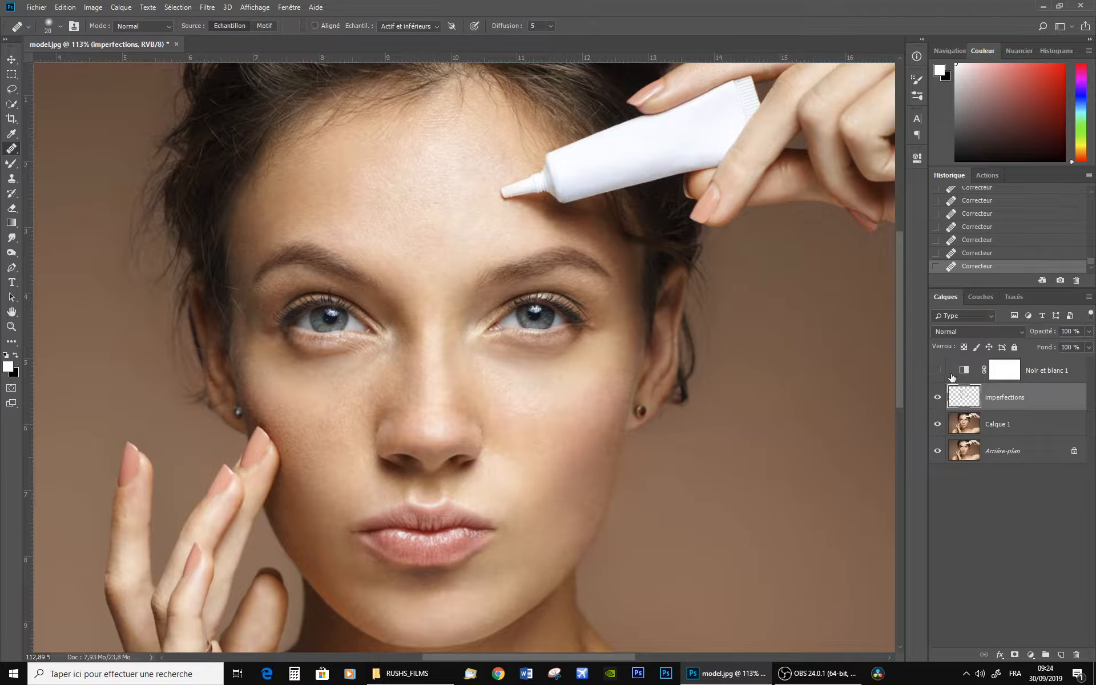
Show the "Noir et blanc 1" adjustment layer again and delete it
left_click(937, 371)
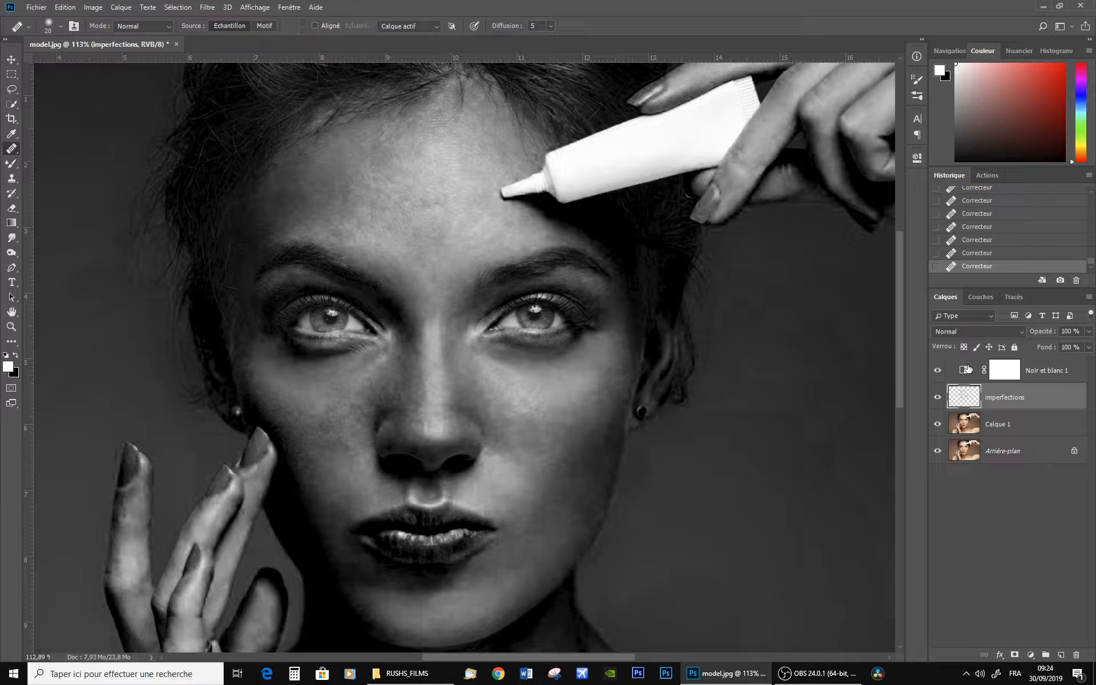
left_click(965, 370)
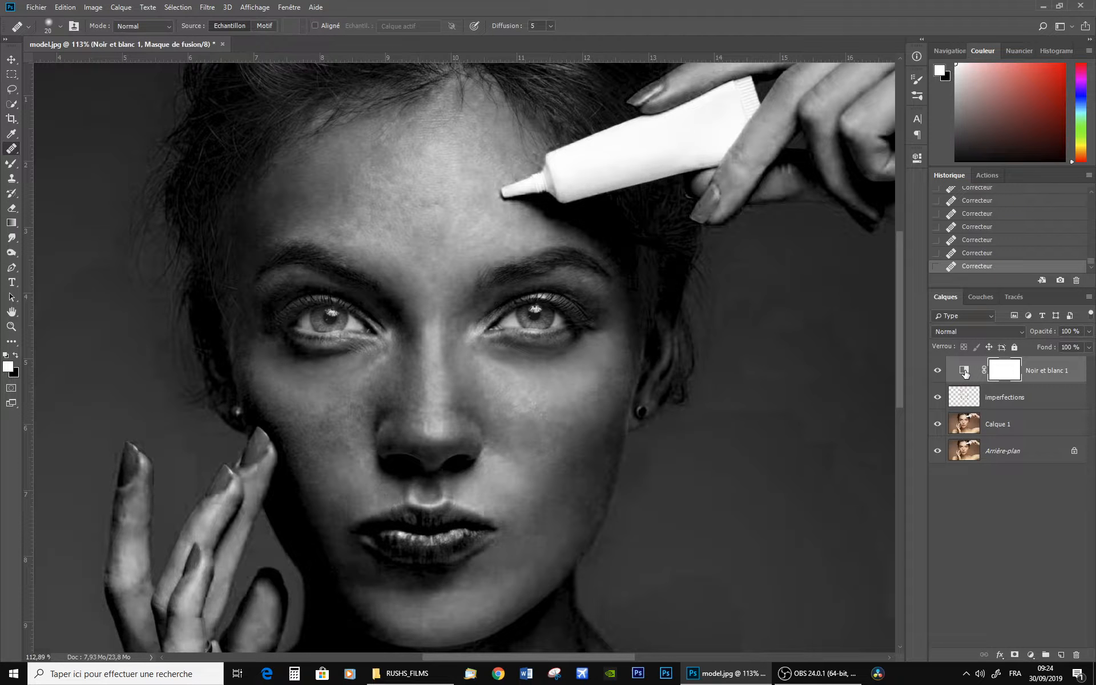
left_click(1076, 655)
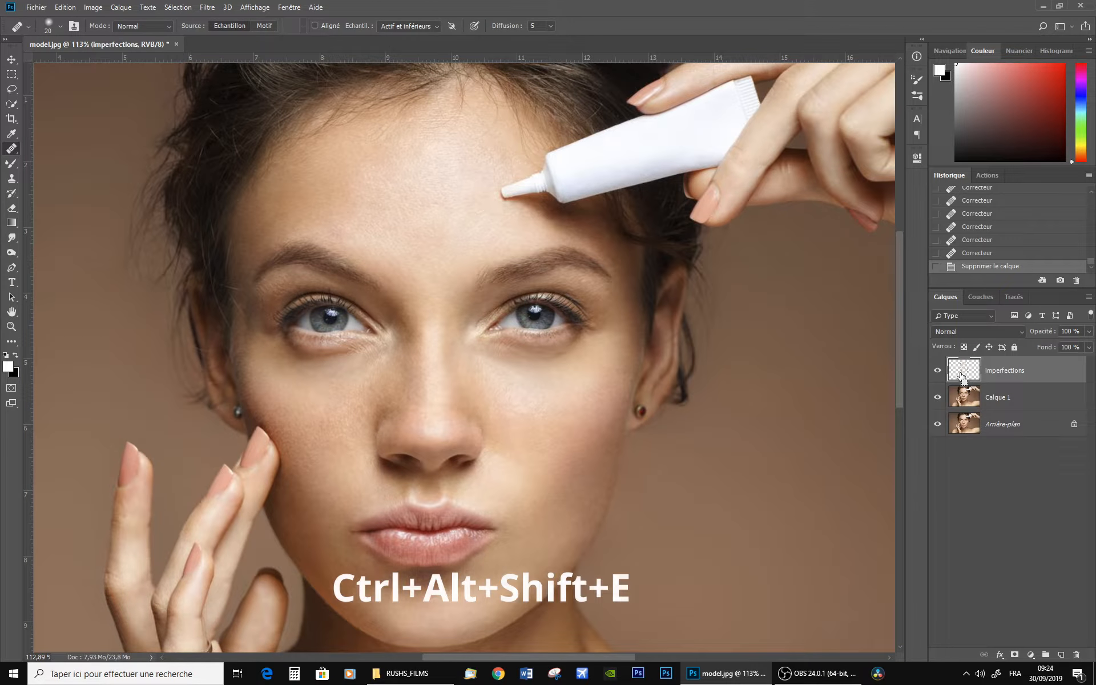
Stamp all visible layers into a new merged layer above "imperfections" and duplicate that merged layer
key("ctrl+alt+shift+e")
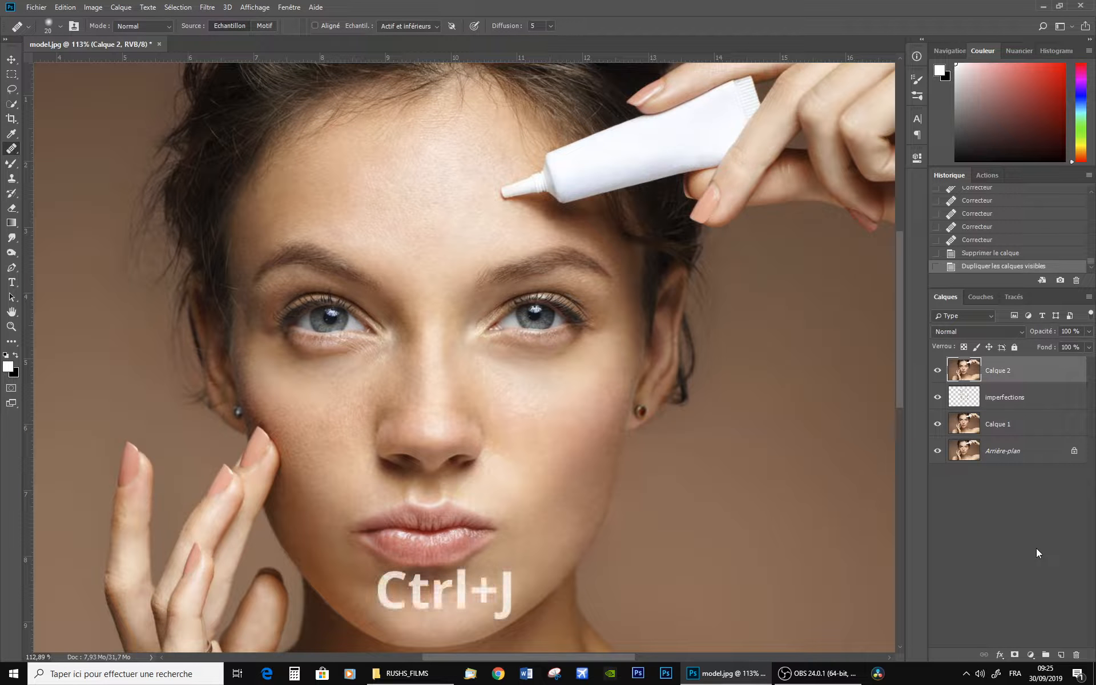
key("ctrl+j")
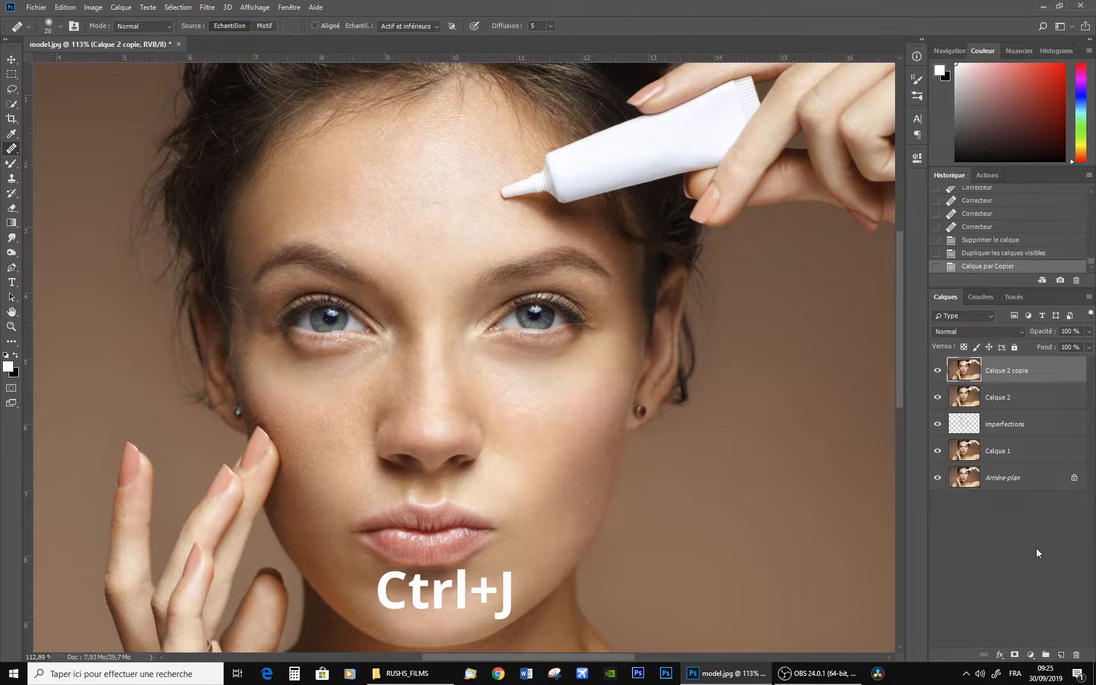
Unlock the background layer and group it with "Calque 1" and "imperfections"
left_click(1002, 425)
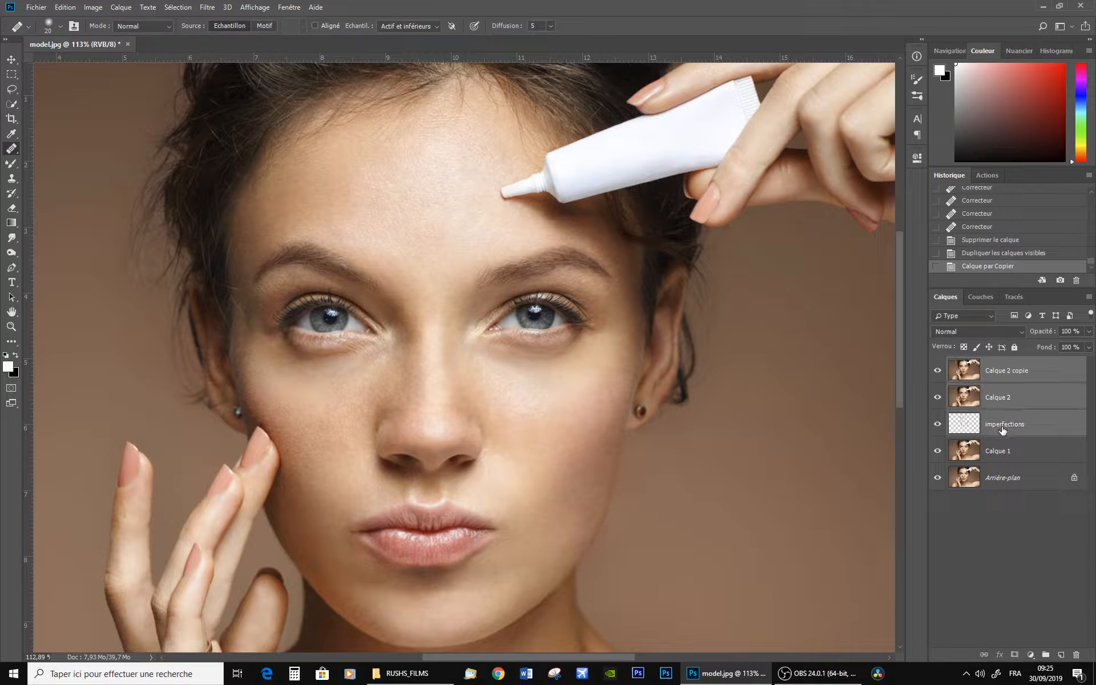
left_click(1008, 478, "ctrl")
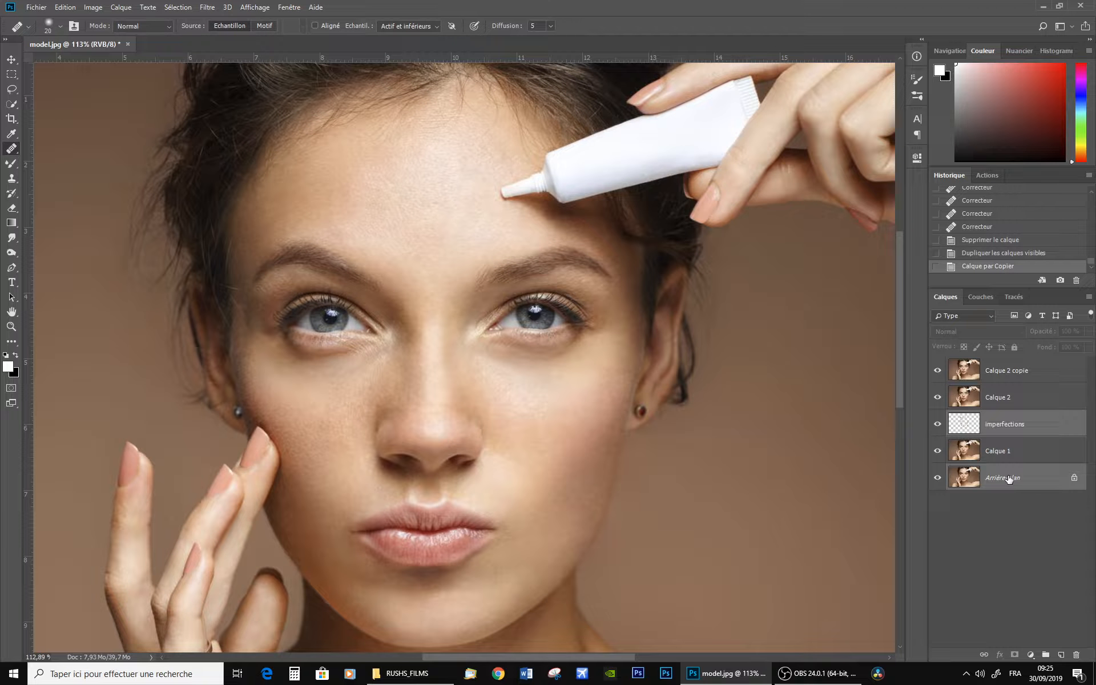
left_click(1074, 477)
left_click(1004, 426, "ctrl")
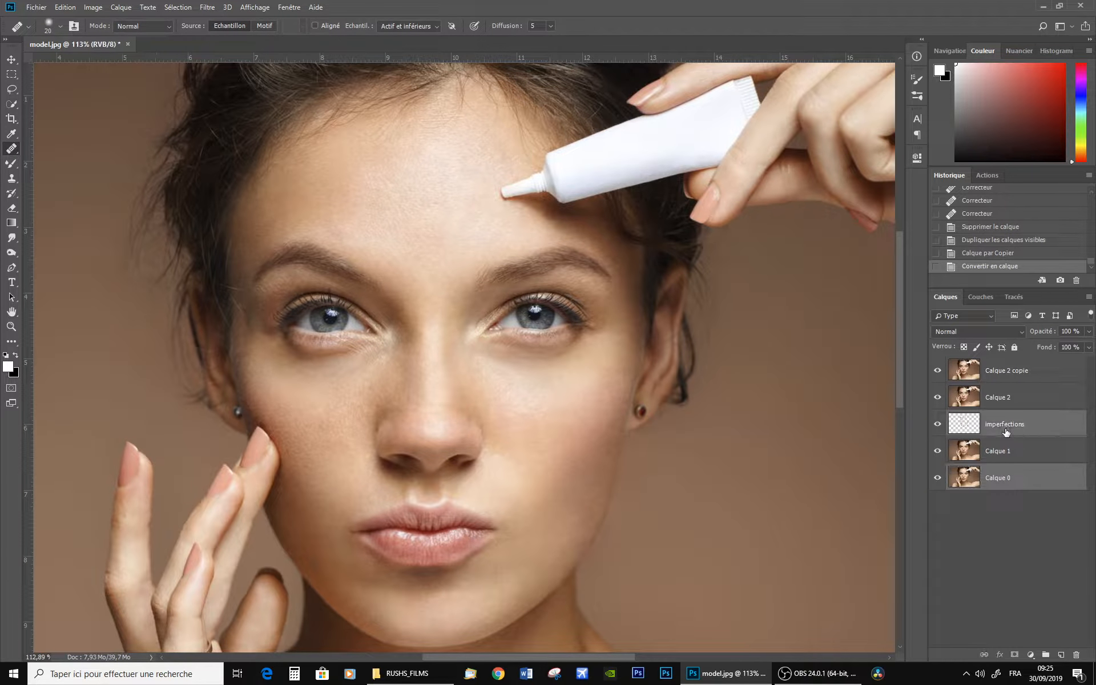
left_click(1016, 480, "ctrl")
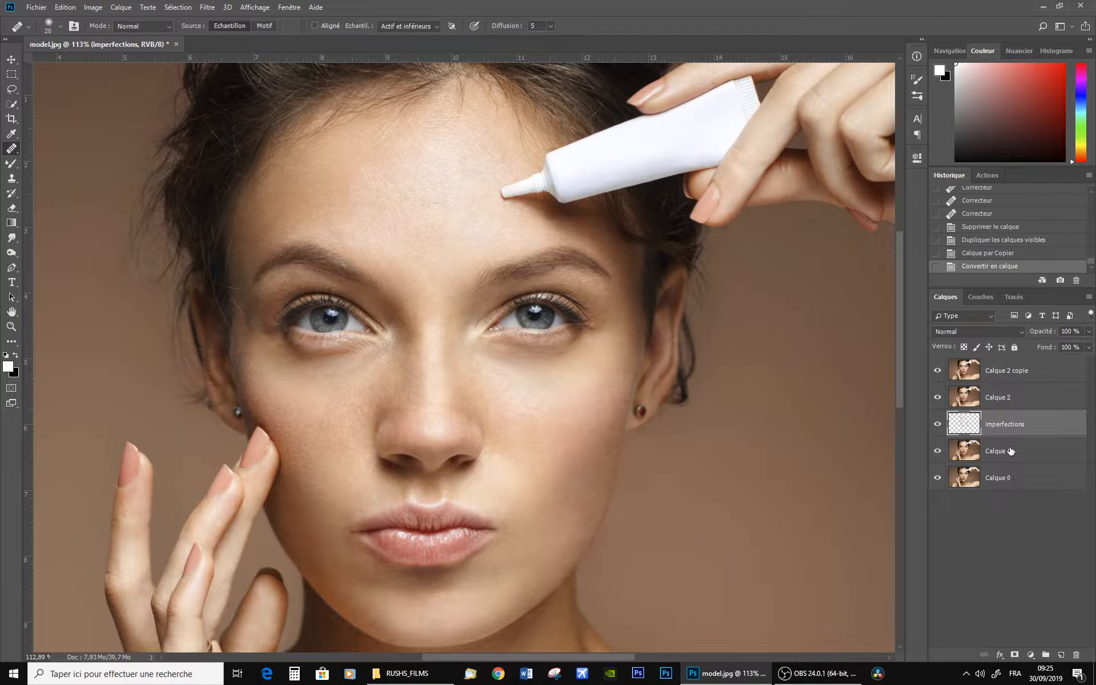
left_click(1005, 454, "ctrl")
left_click(1016, 478, "ctrl")
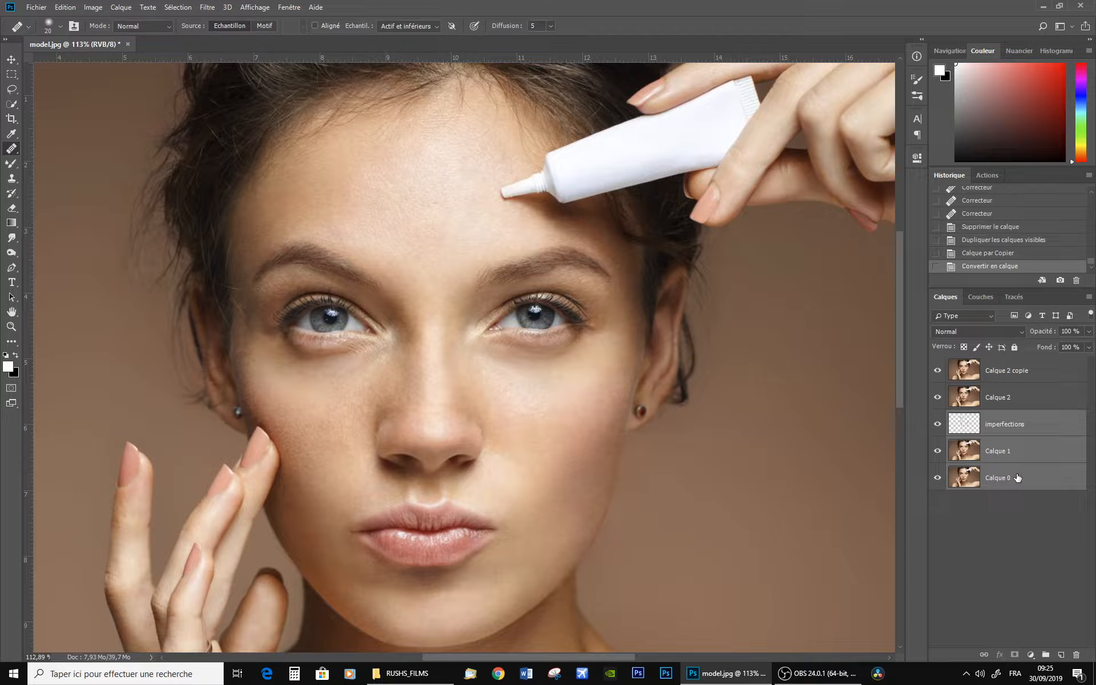
key("ctrl+g")
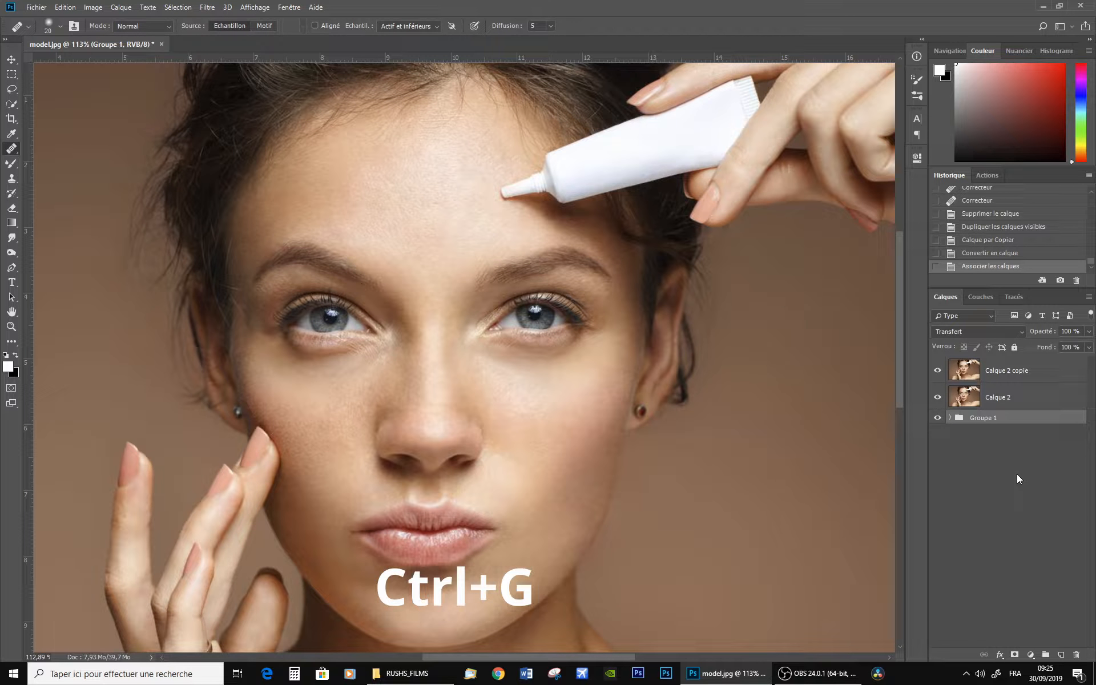
Rename the lower merged layer "low freq" and its copy above it "high freq"
left_click(967, 398)
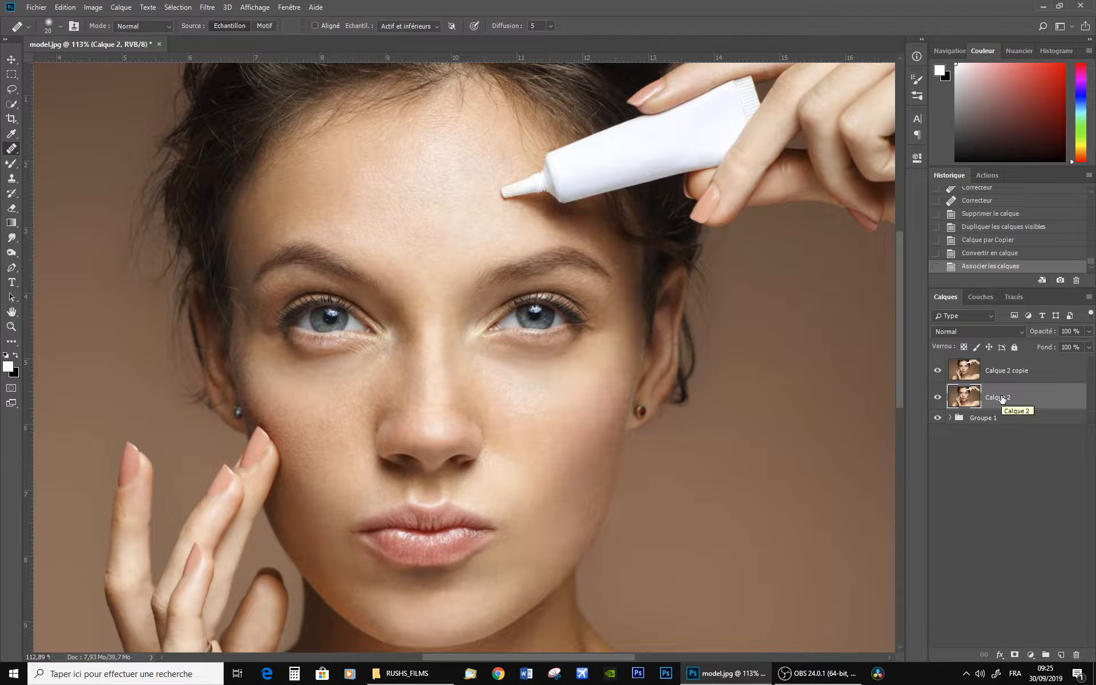
double_click(1000, 397)
type("low freq")
key("Return")
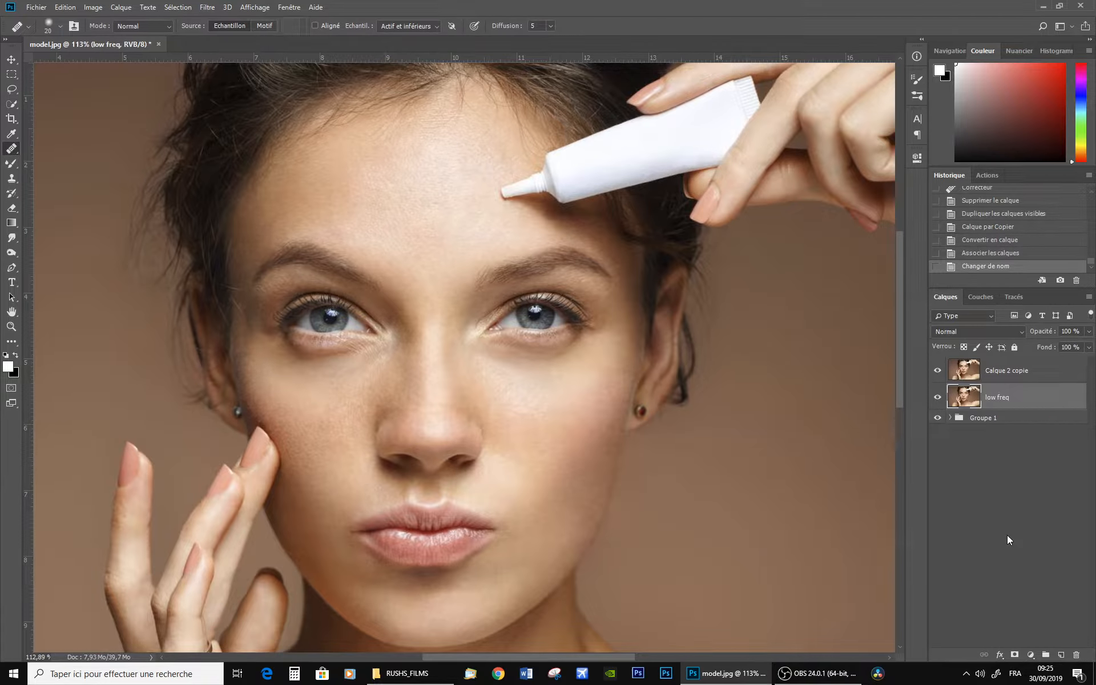
left_click(1003, 372)
double_click(1002, 371)
type("high")
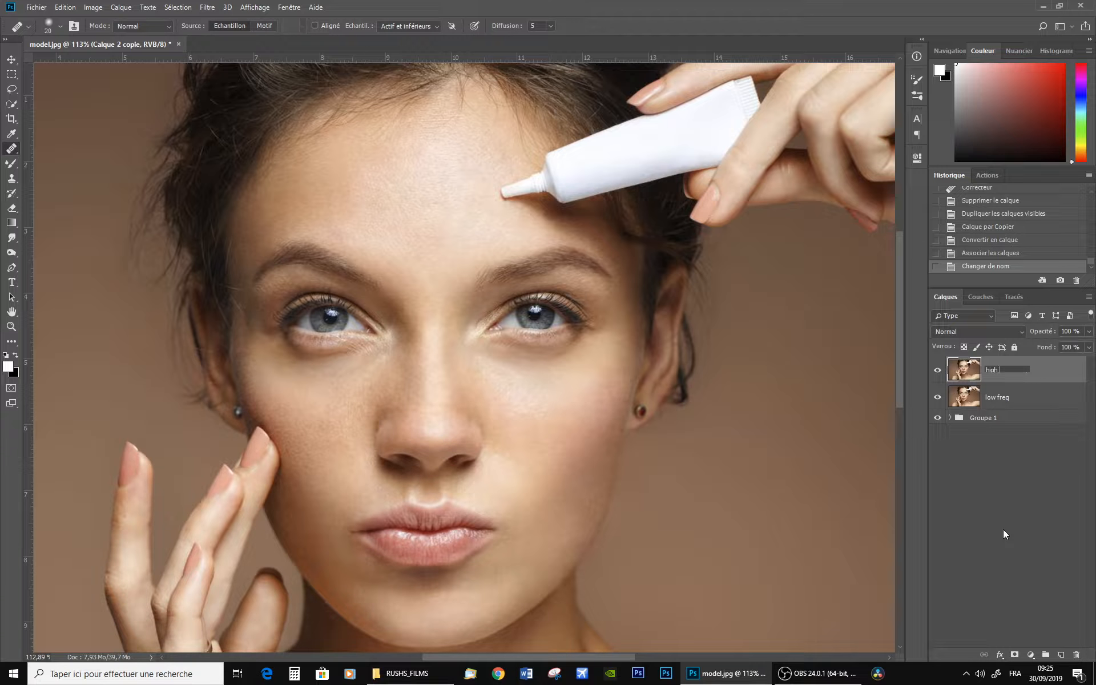
type(" freq")
key("Return")
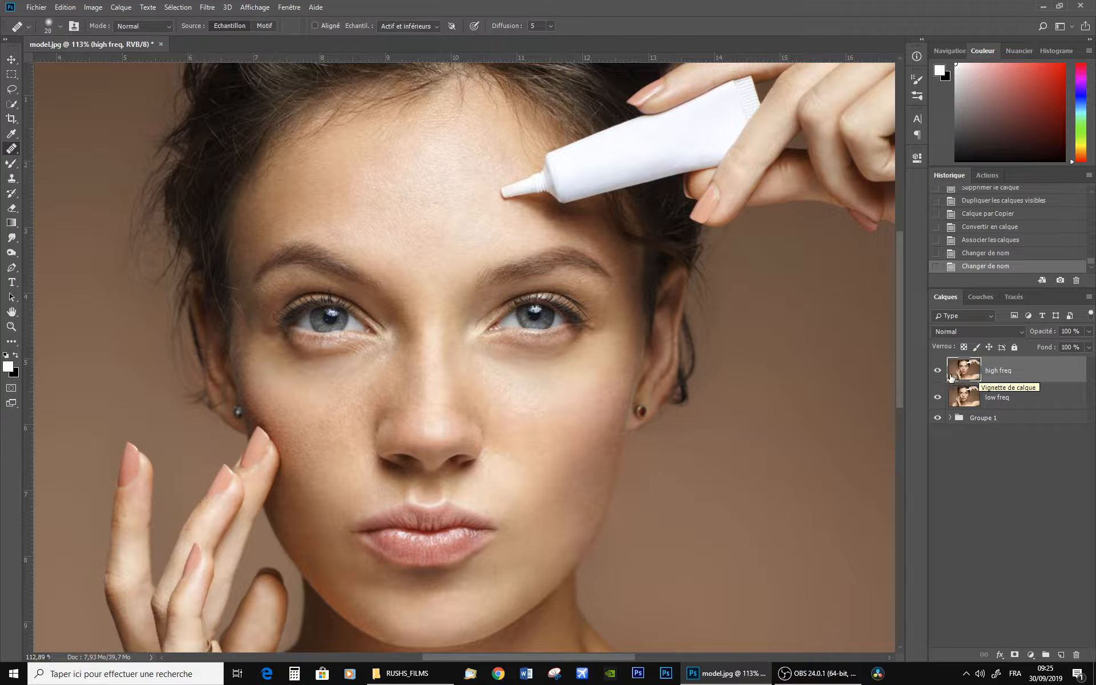
Hide the "high freq" layer and convert the "low freq" layer to a smart object
left_click(937, 372)
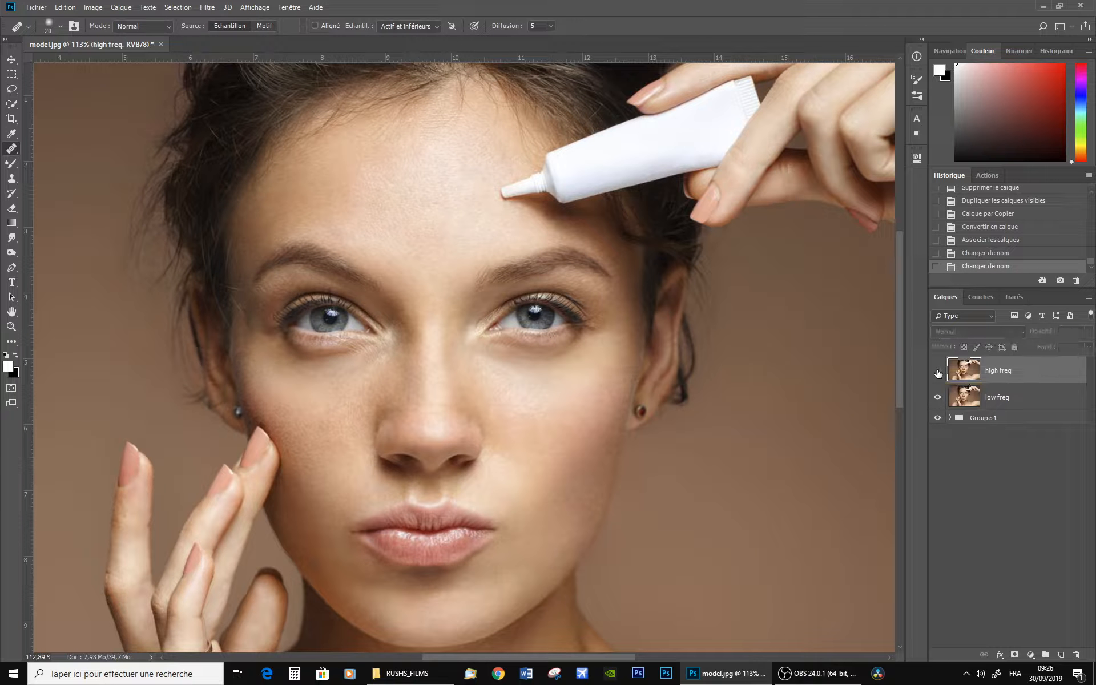
left_click(969, 397)
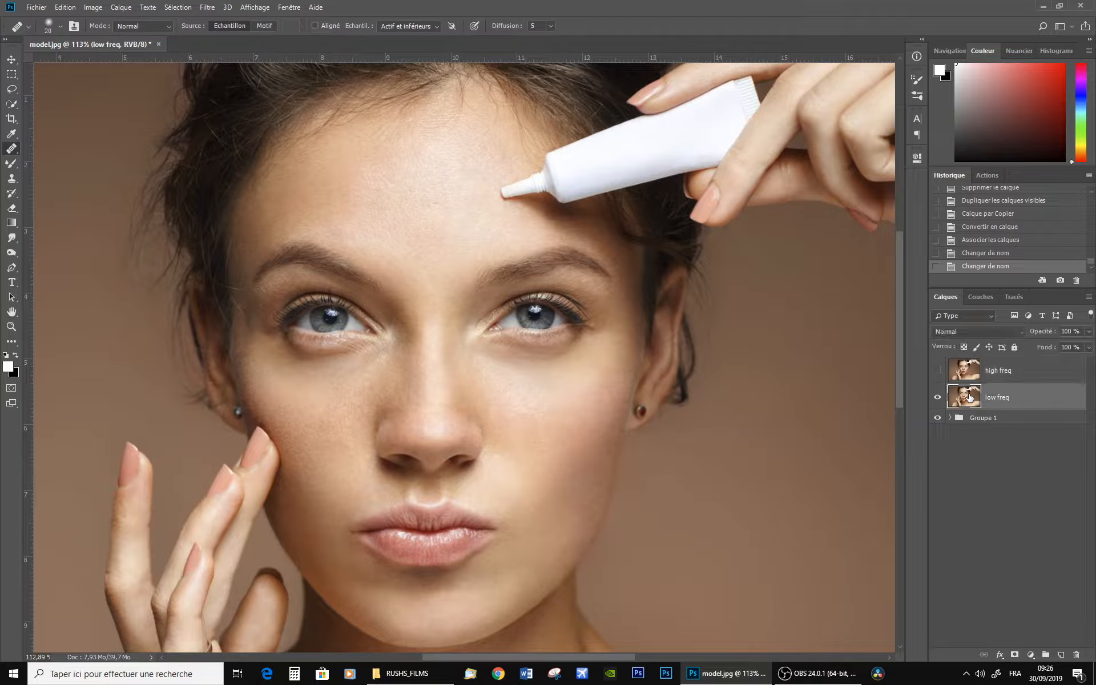
right_click(1035, 396)
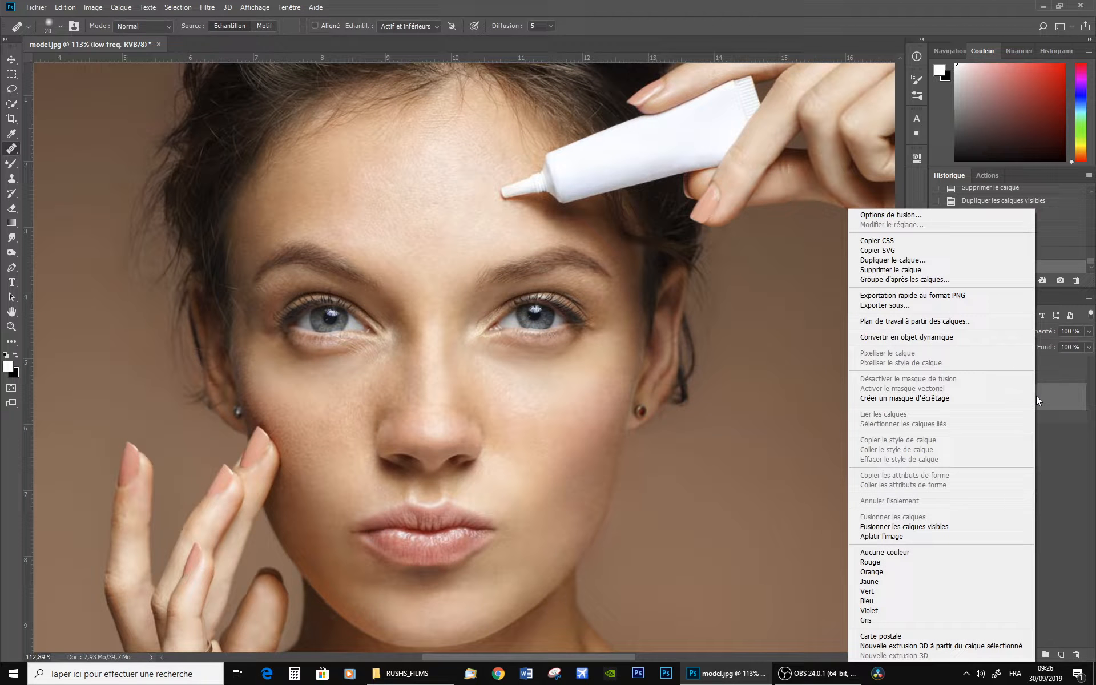
left_click(916, 338)
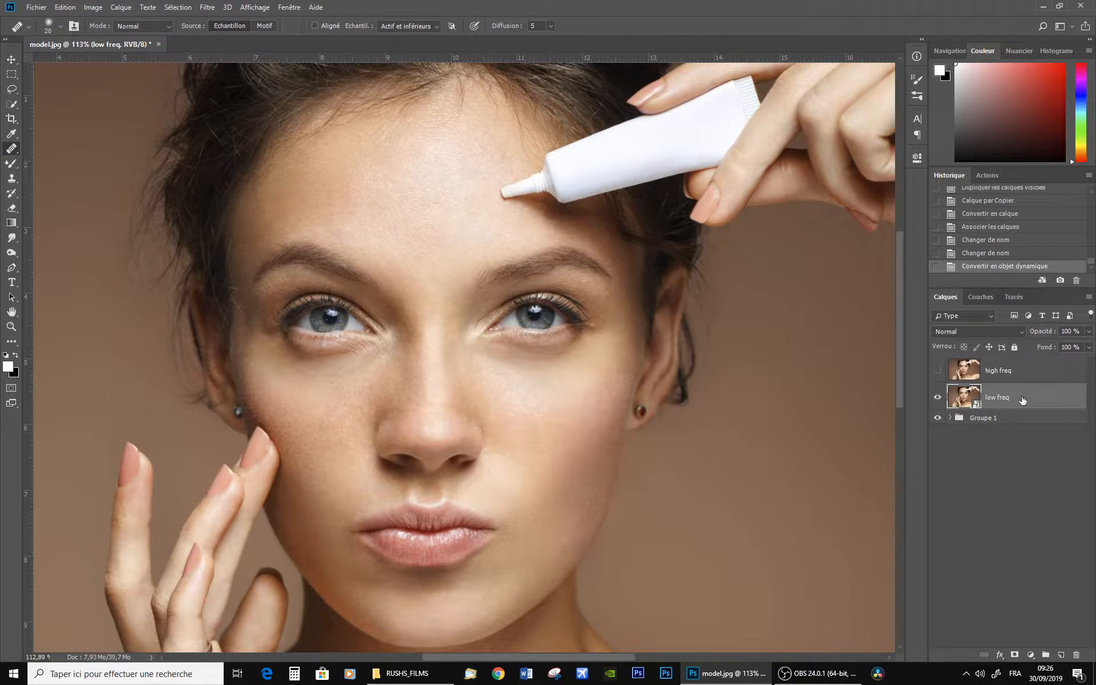
Apply a Gaussian blur with a radius of 3.0 pixels to the "low freq" layer
left_click(207, 8)
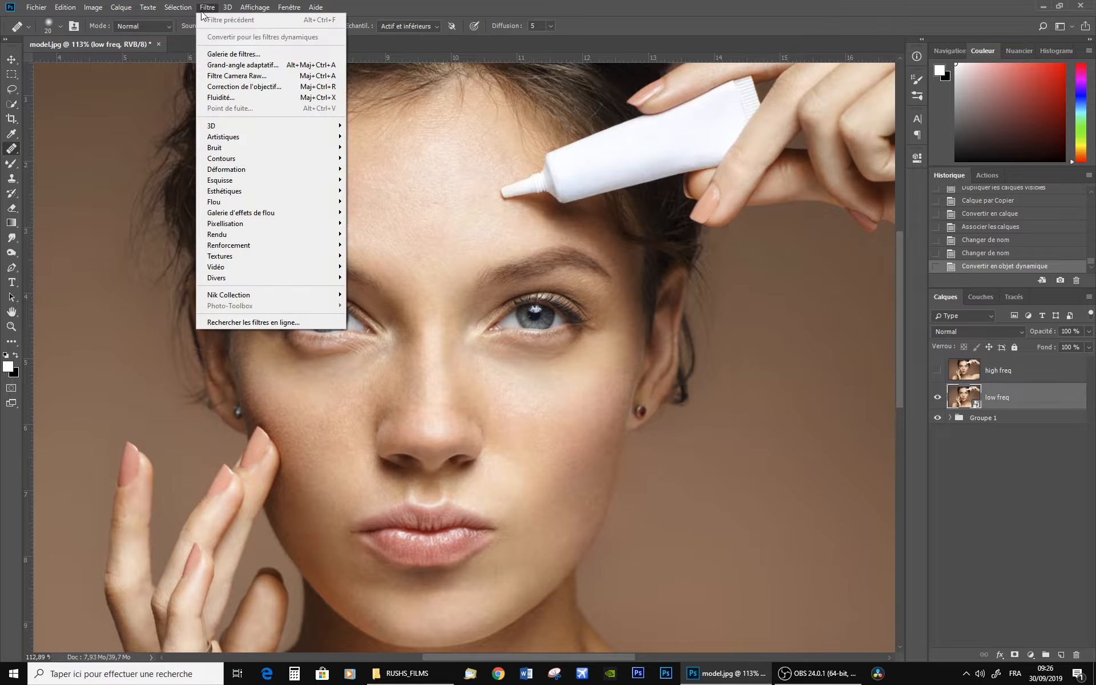
mouse_move(229, 202)
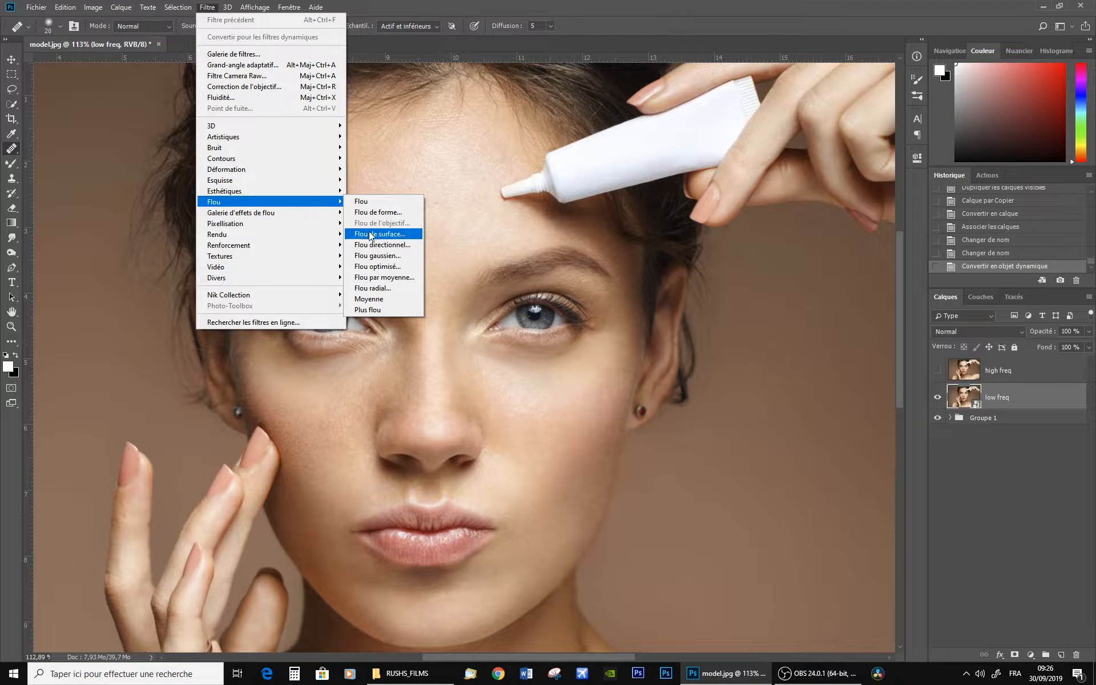
left_click(382, 257)
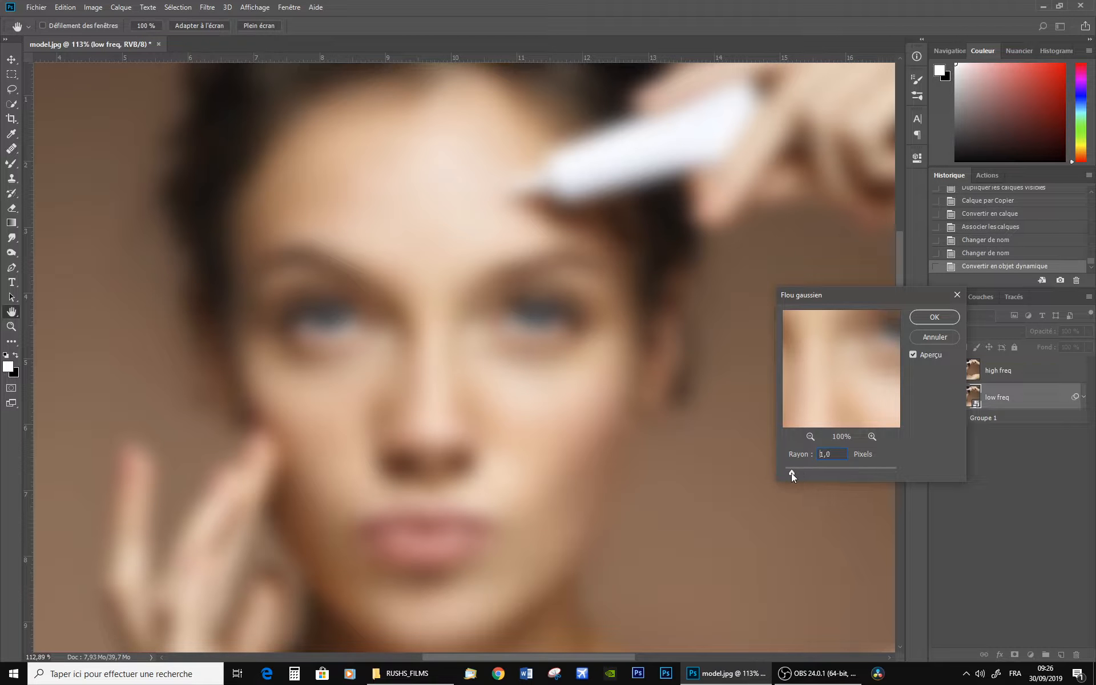
left_click_drag(791, 472, 779, 473)
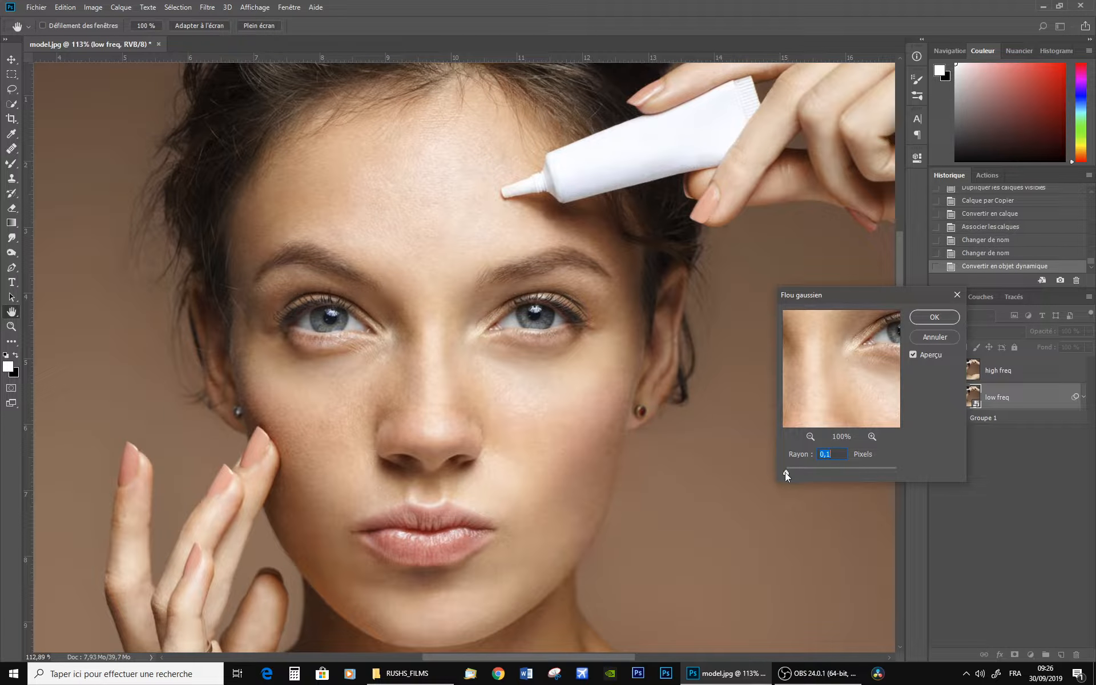
mouse_move(785, 472)
left_mouse_down()
mouse_move(807, 456)
mouse_move(797, 458)
left_mouse_up()
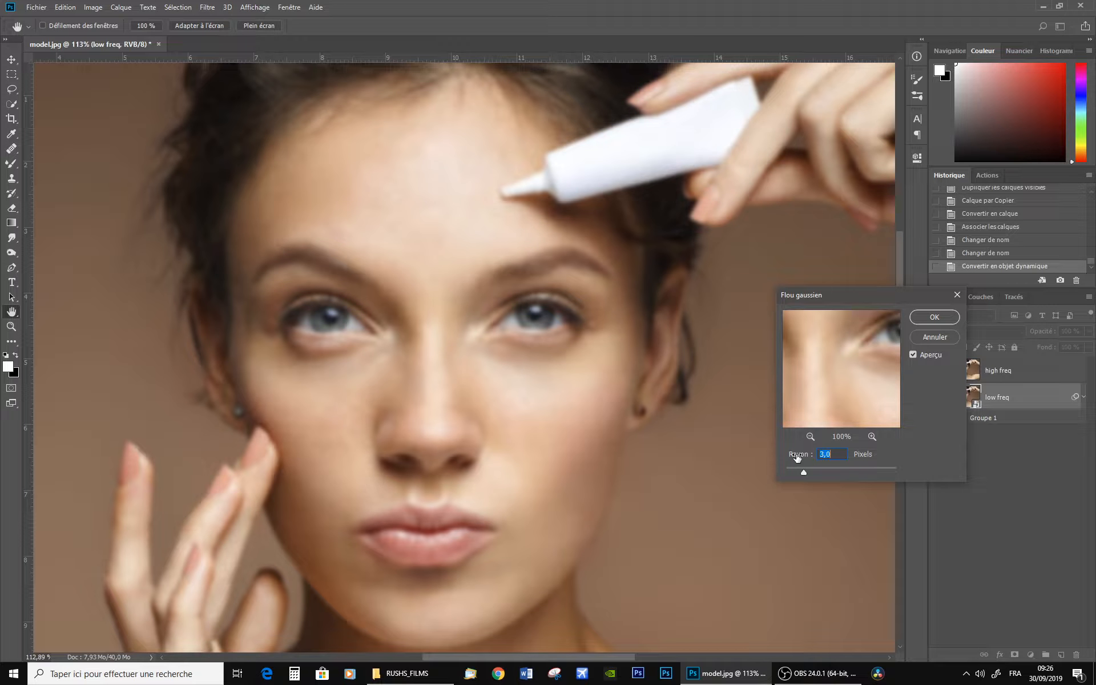
left_click_drag(797, 456, 797, 457)
left_click(932, 317)
key("j")
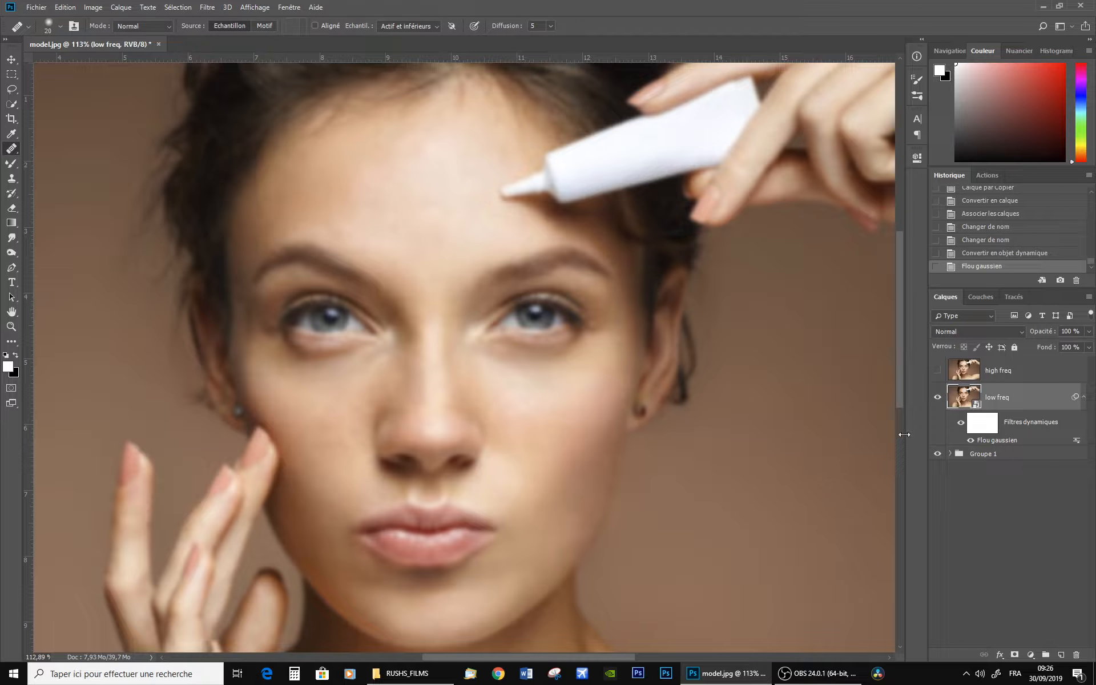
Show the "high freq" layer and use Apply Image on it with "low freq" as source layer, Soustraction operation, scale 2 and offset 128
left_click(1013, 371)
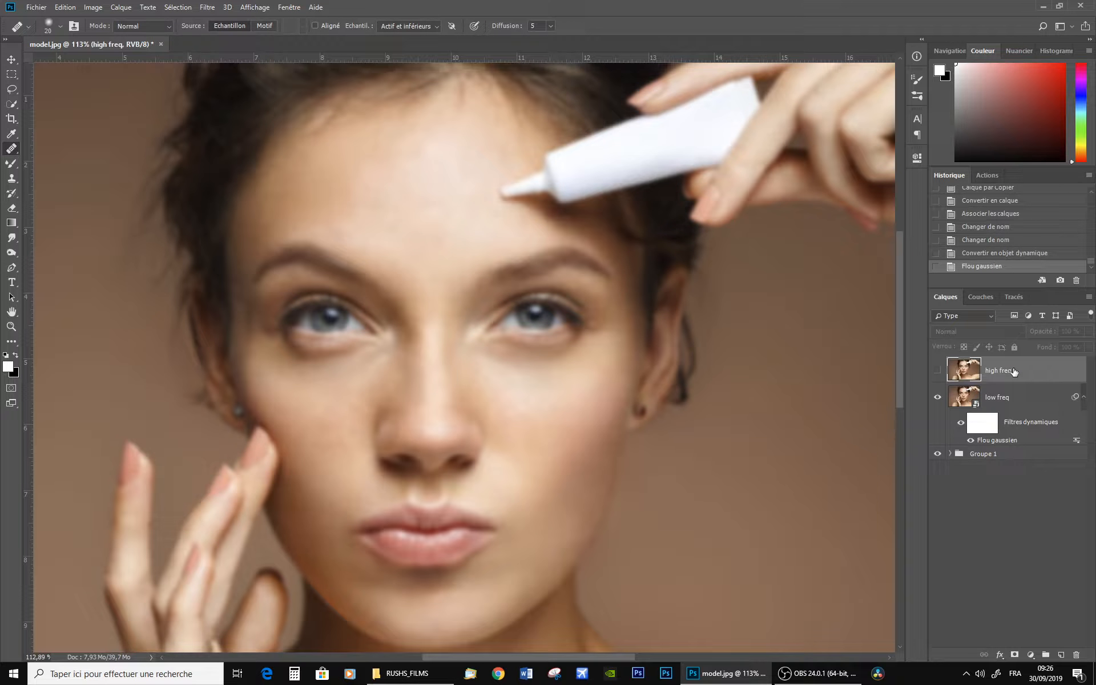
left_click(936, 371)
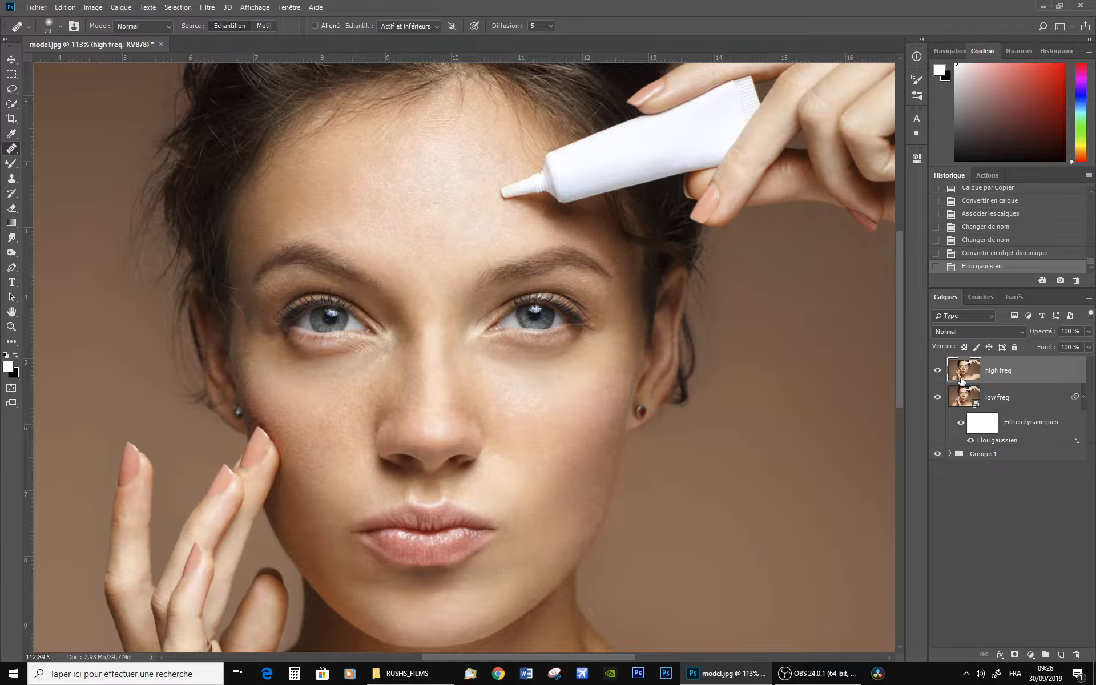
left_click(89, 9)
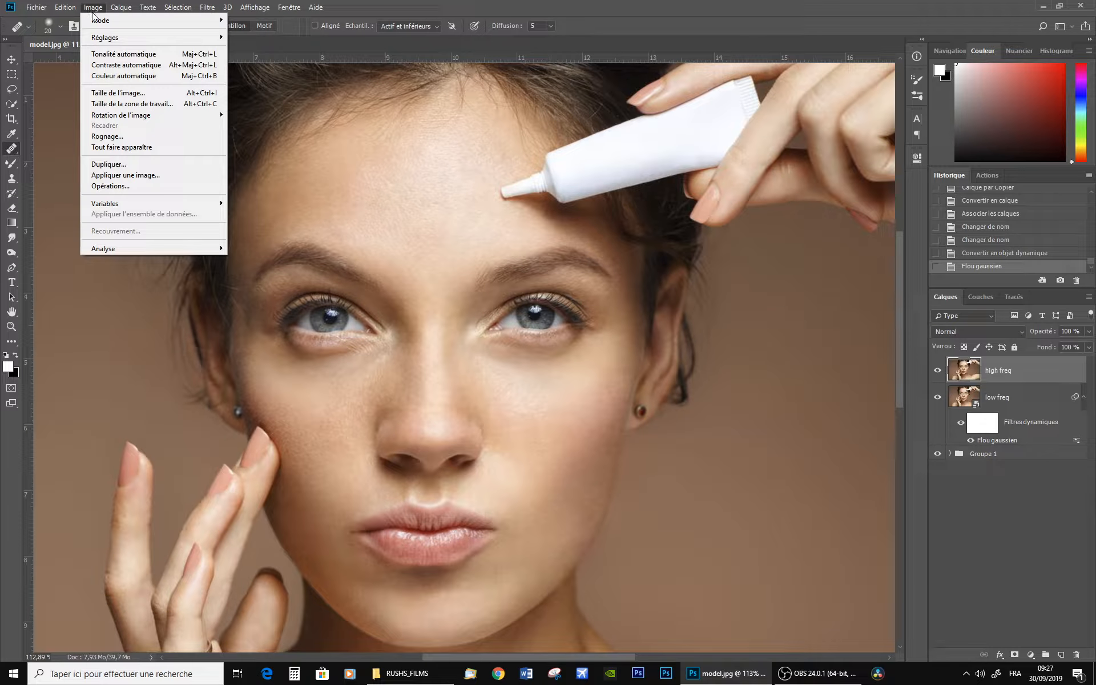
left_click(111, 175)
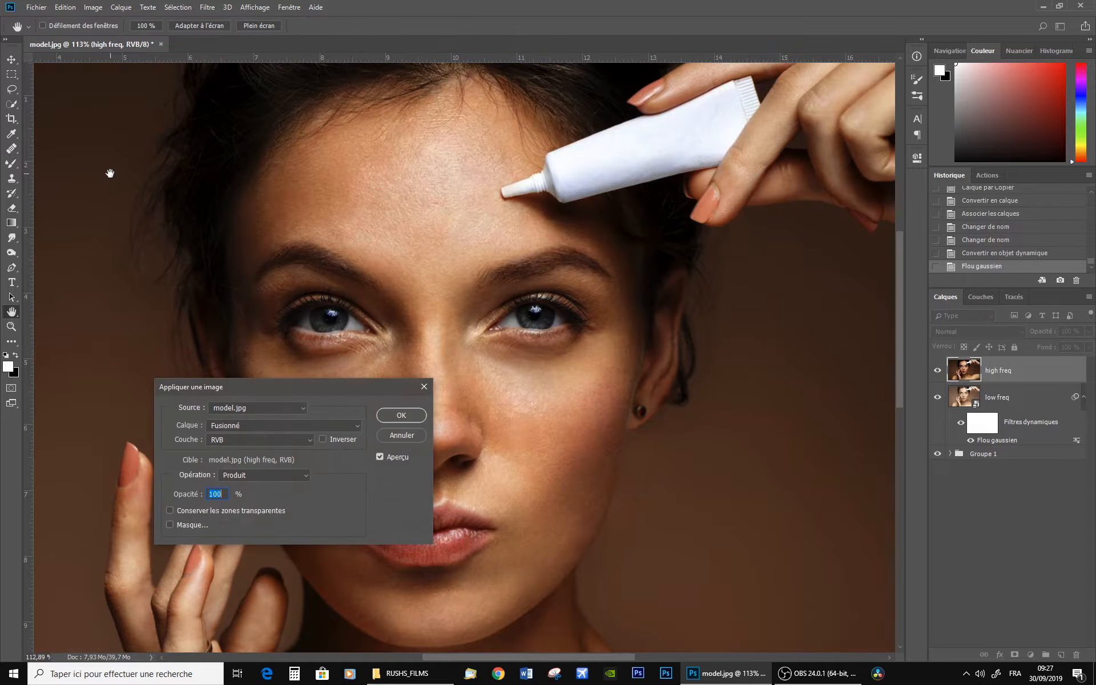
left_click(237, 425)
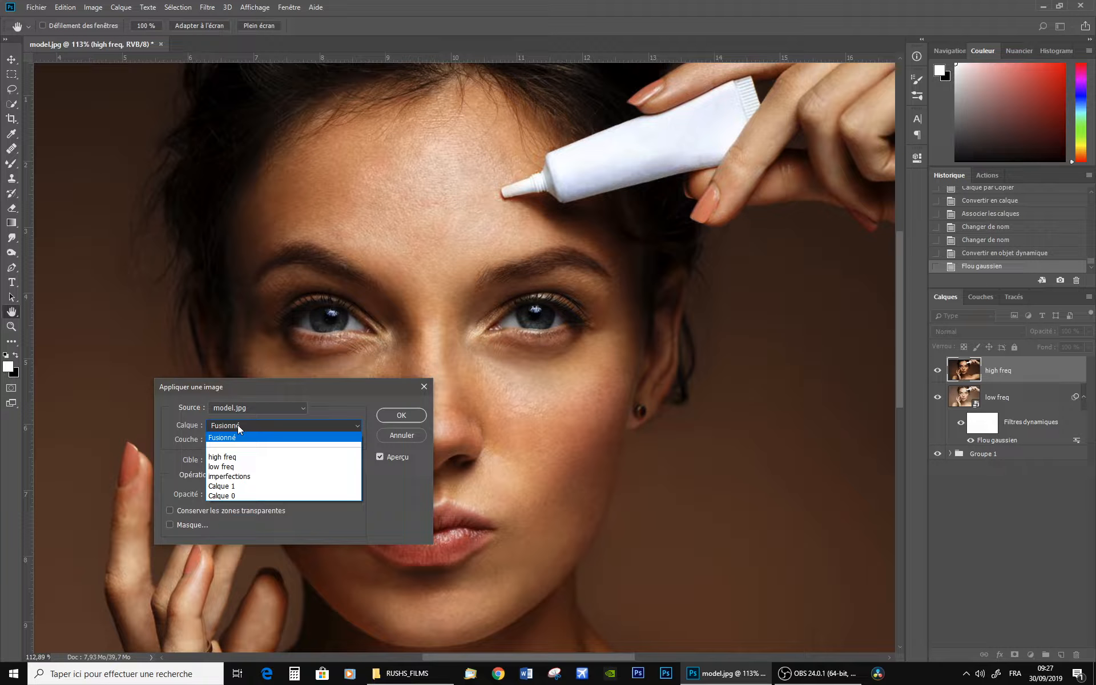
left_click(237, 467)
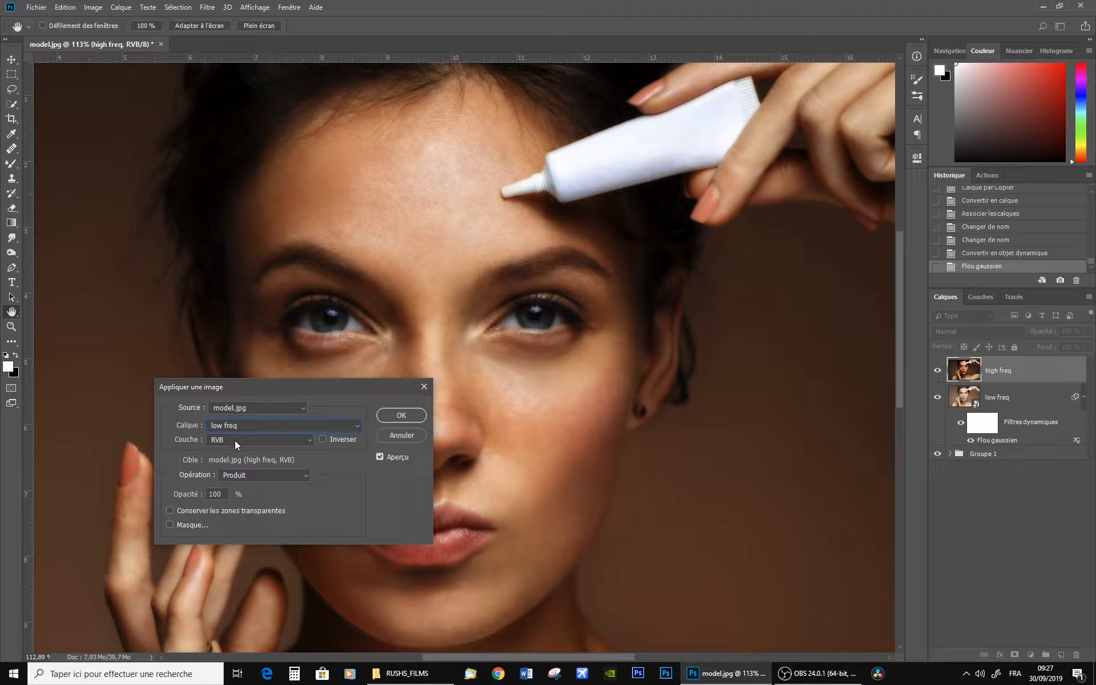
left_click(255, 473)
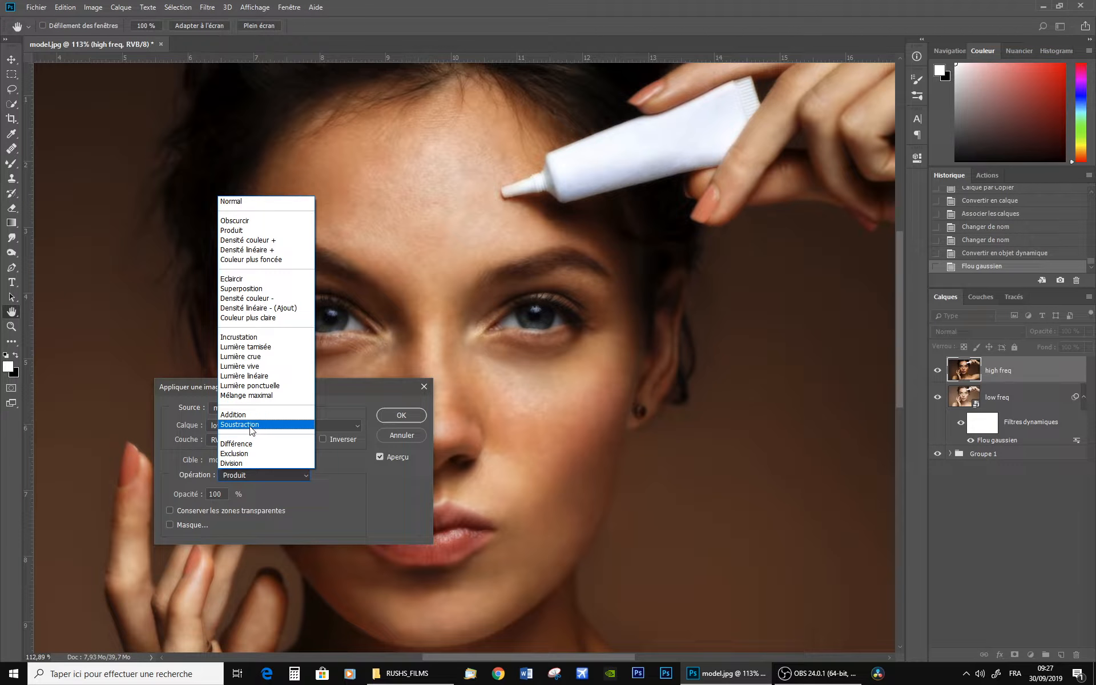
left_click(251, 425)
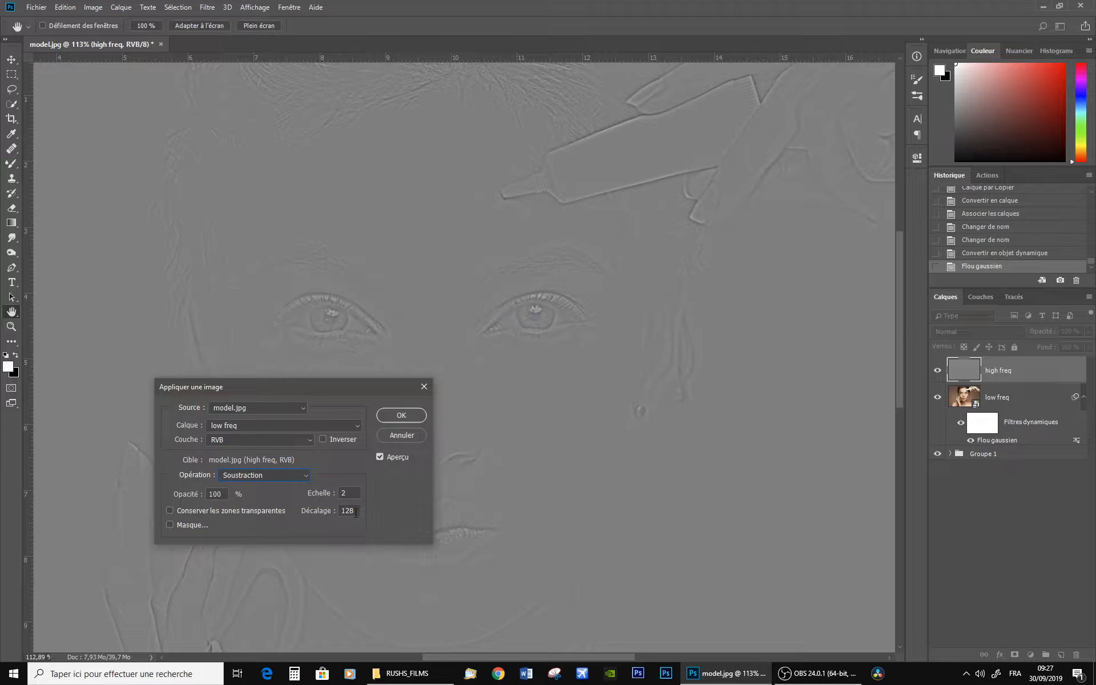
left_click(400, 415)
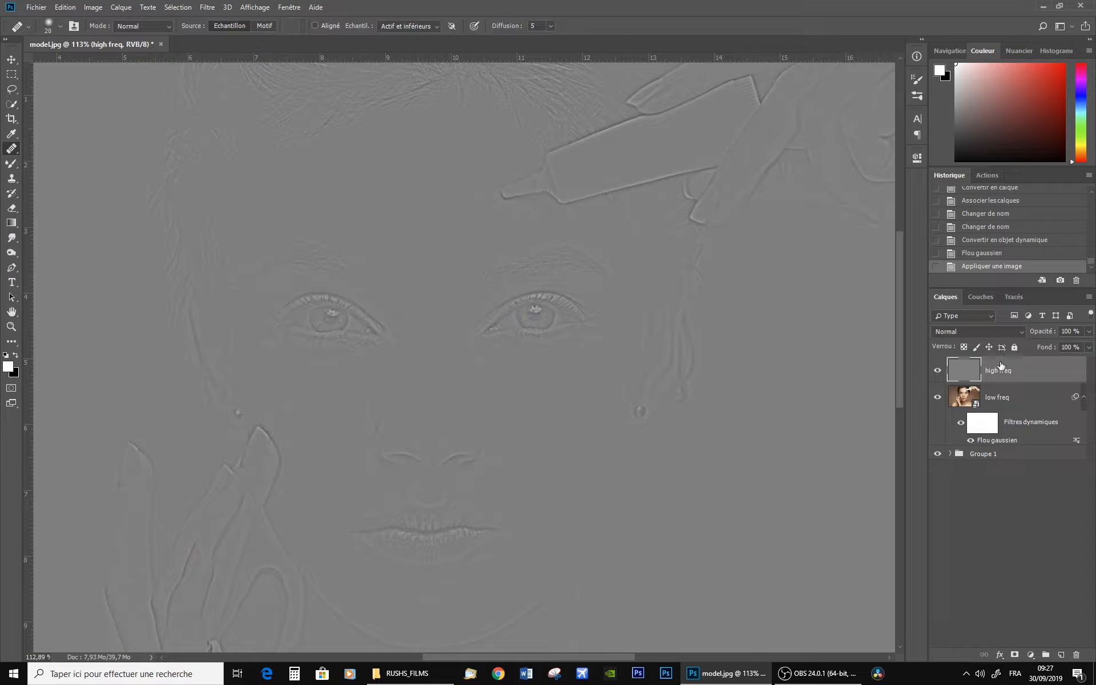
Set the "high freq" layer's blend mode to Lumière linéaire and group it with the "low freq" layer
left_click(962, 330)
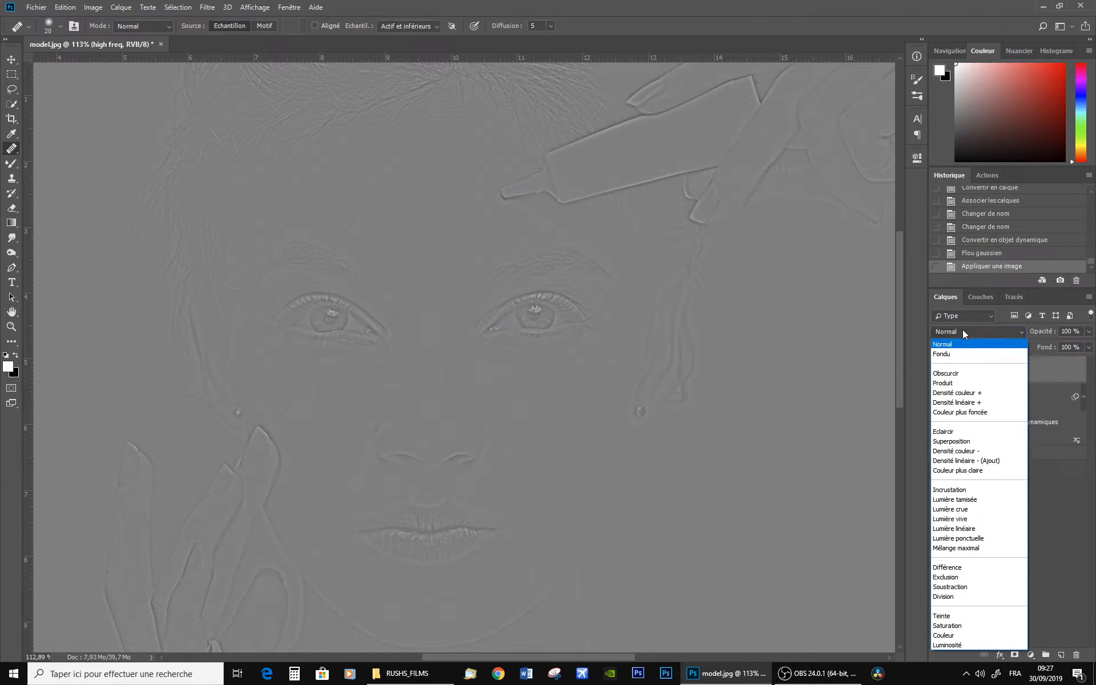
left_click(982, 528)
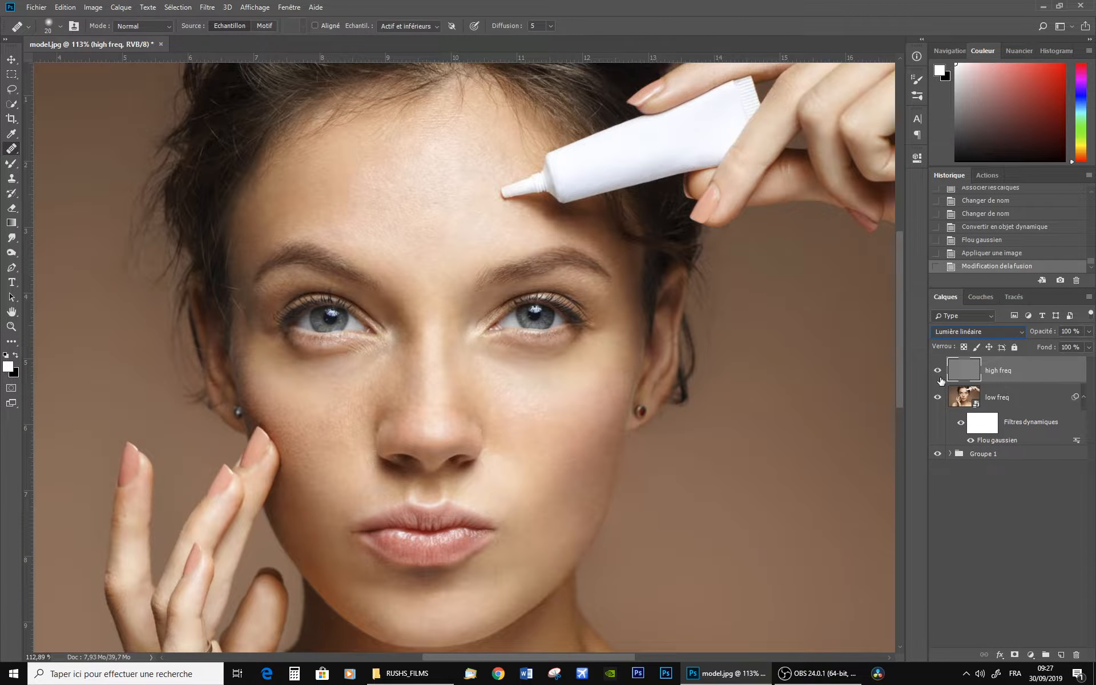
left_click(1033, 397)
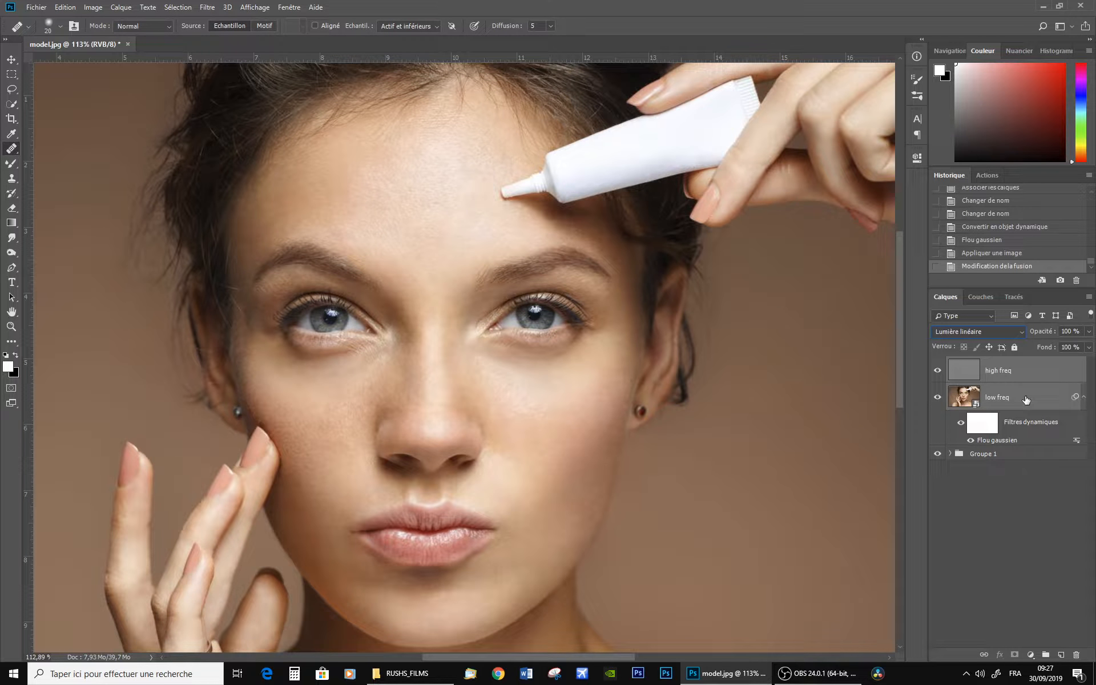
key("ctrl+g")
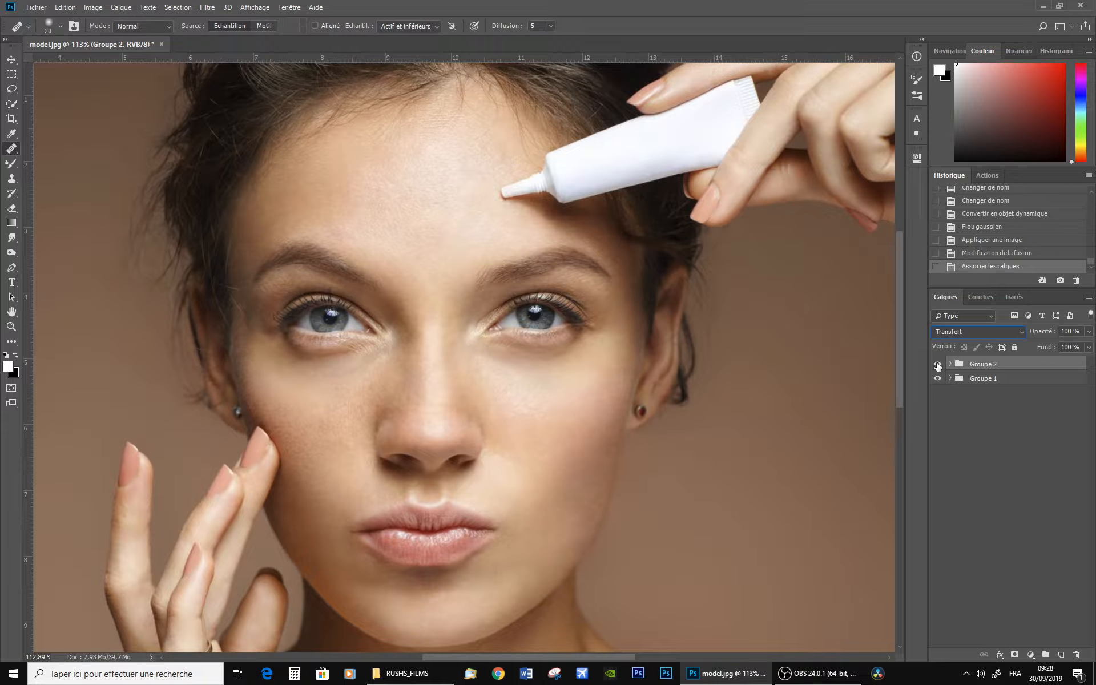
Compare the portrait with and without the frequency separation group and inspect the two layers inside it
left_click(937, 366)
left_click(937, 365)
left_click(937, 365)
left_click(950, 365)
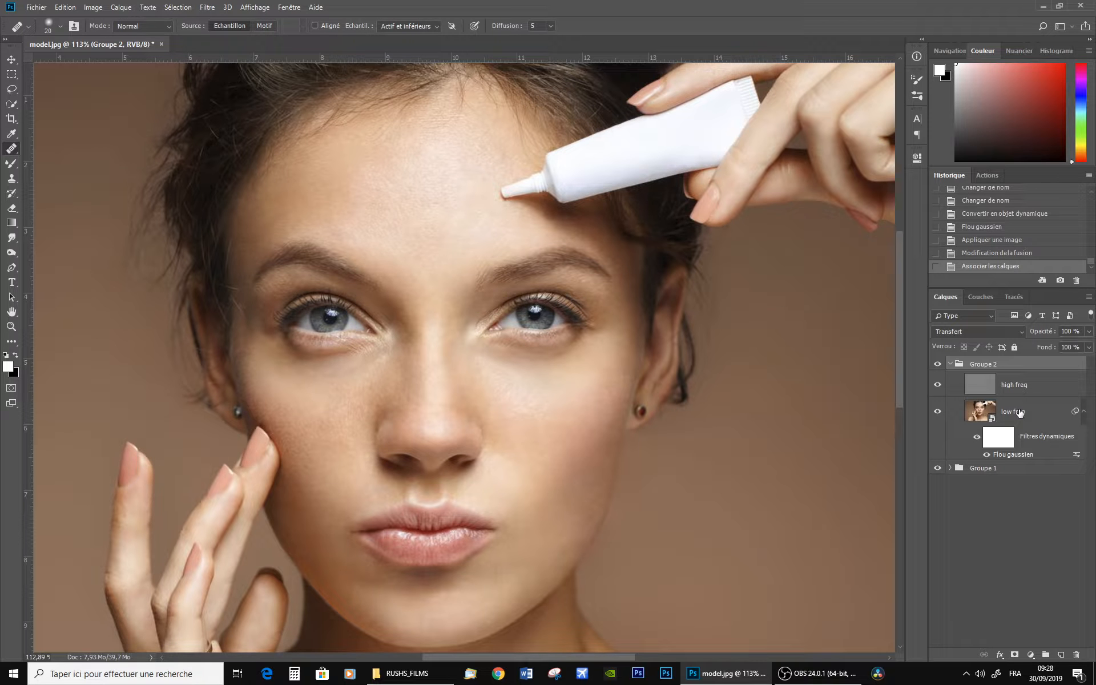
left_click(1019, 412)
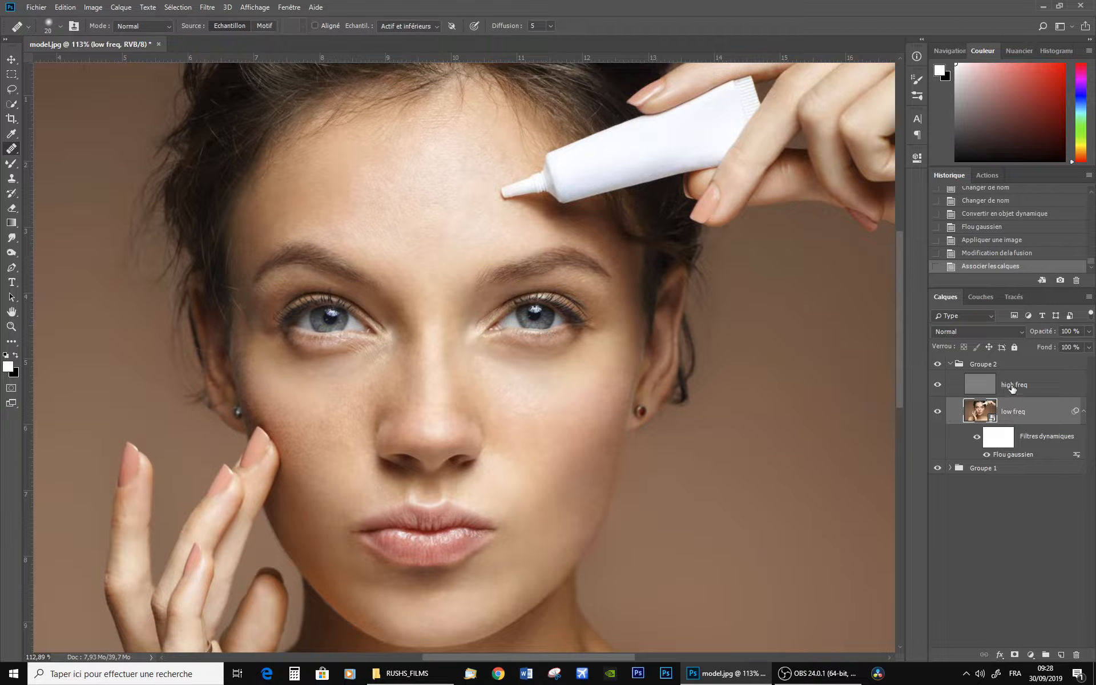
left_click(1012, 386)
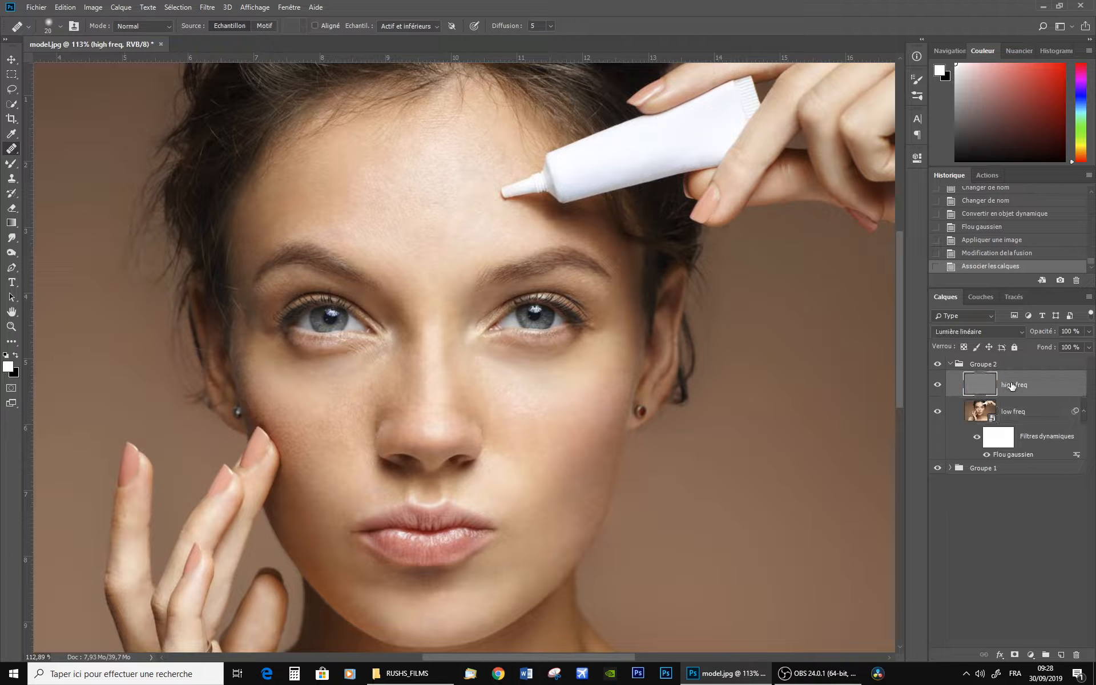
left_click(1013, 413)
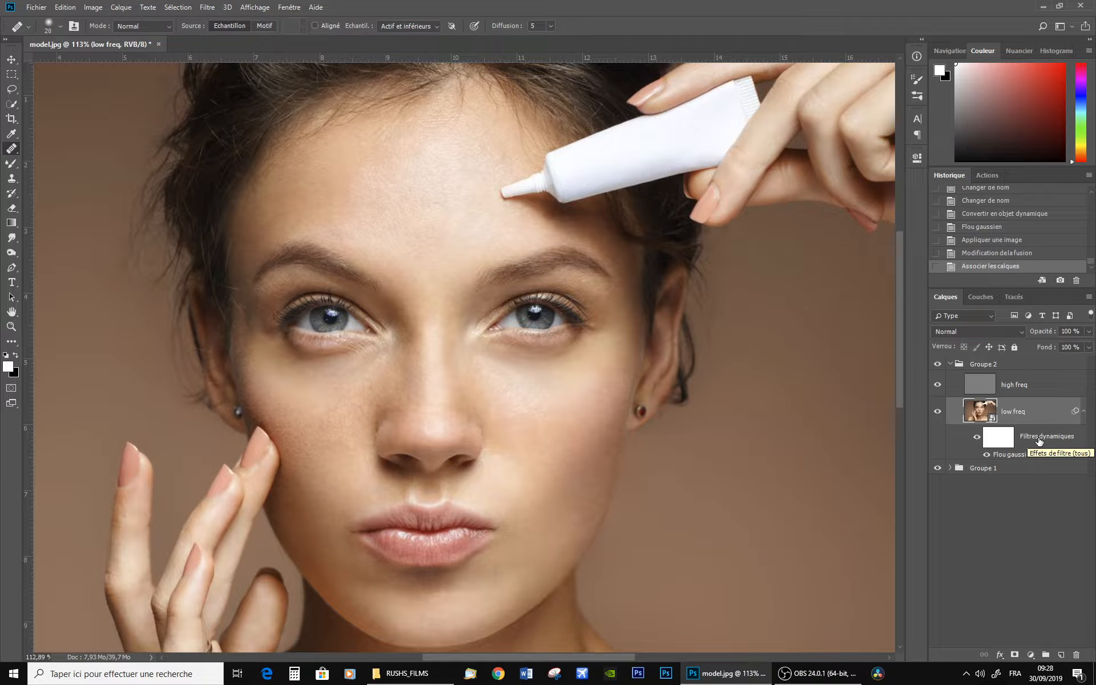
left_click(1013, 384)
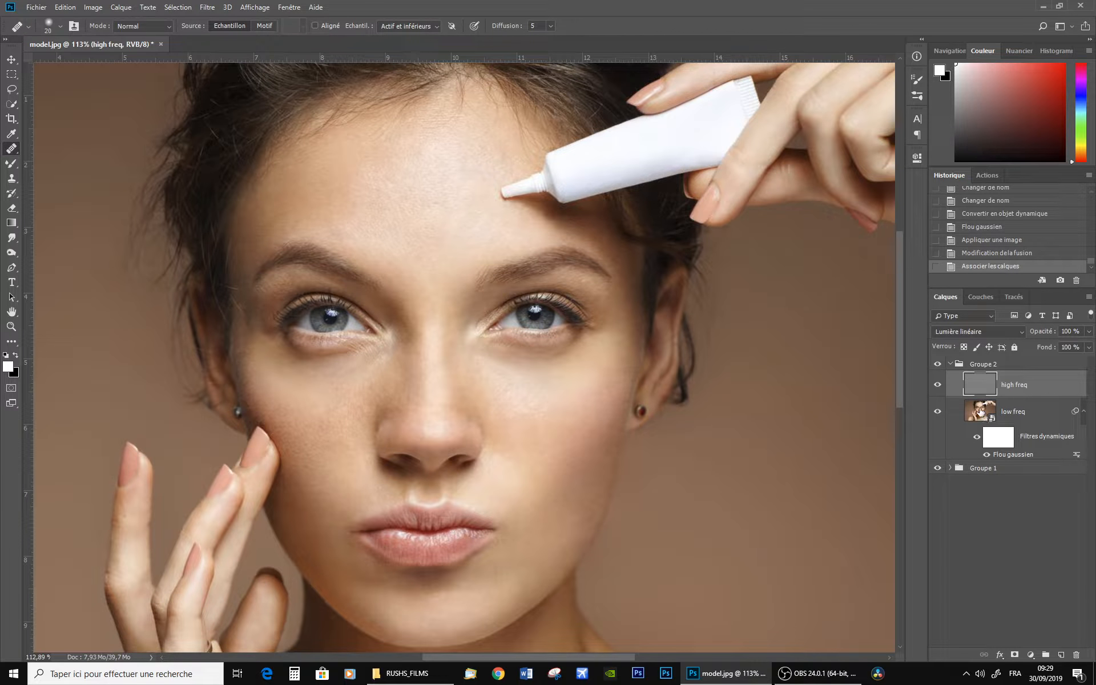
left_click(1029, 412)
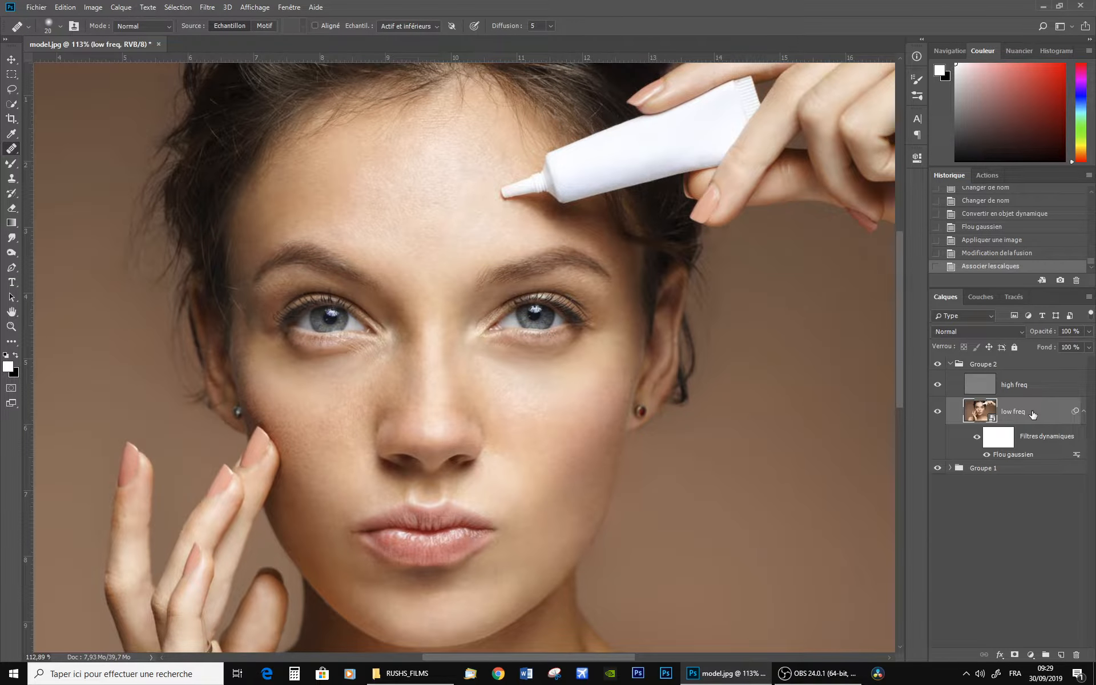
right_click(1032, 412)
left_click(1039, 399)
left_click(936, 365)
left_click(936, 365)
left_click(936, 364)
left_click(936, 364)
left_click(936, 365)
Rasterize the "low freq" smart object layer
right_click(1042, 439)
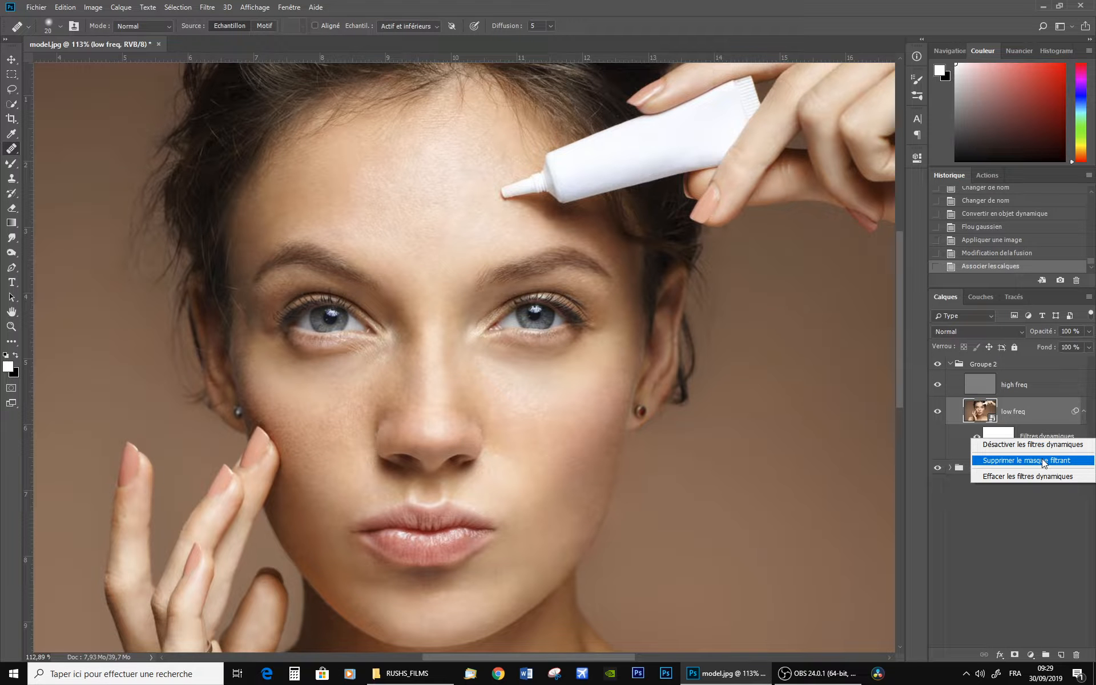
left_click(1036, 419)
right_click(1037, 408)
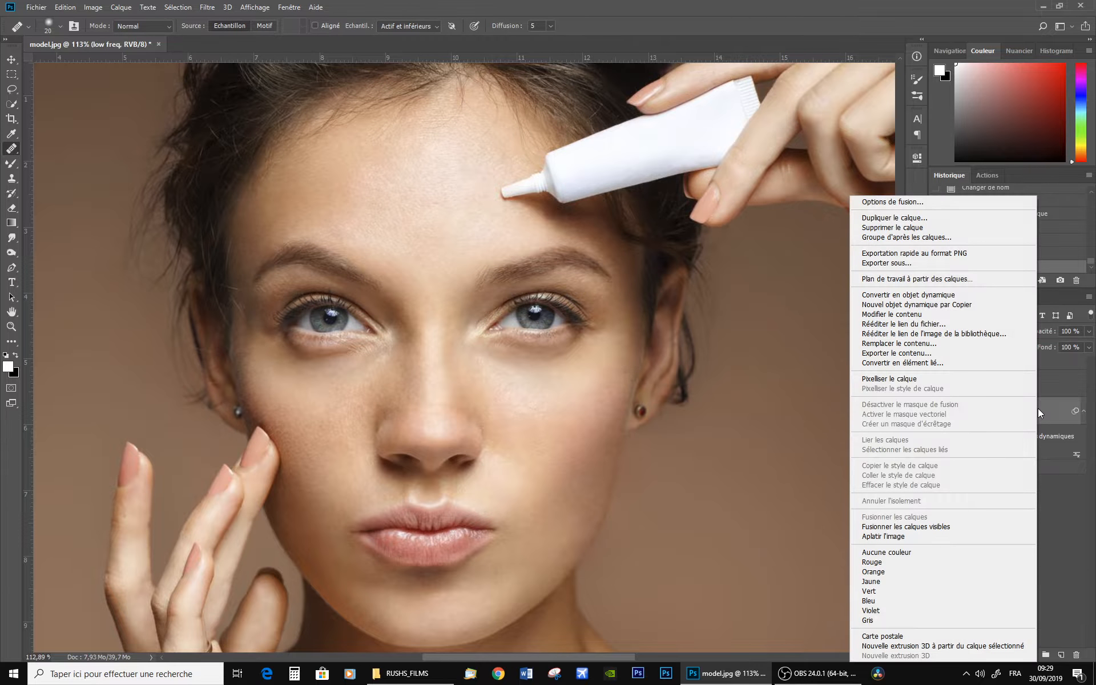
left_click(907, 380)
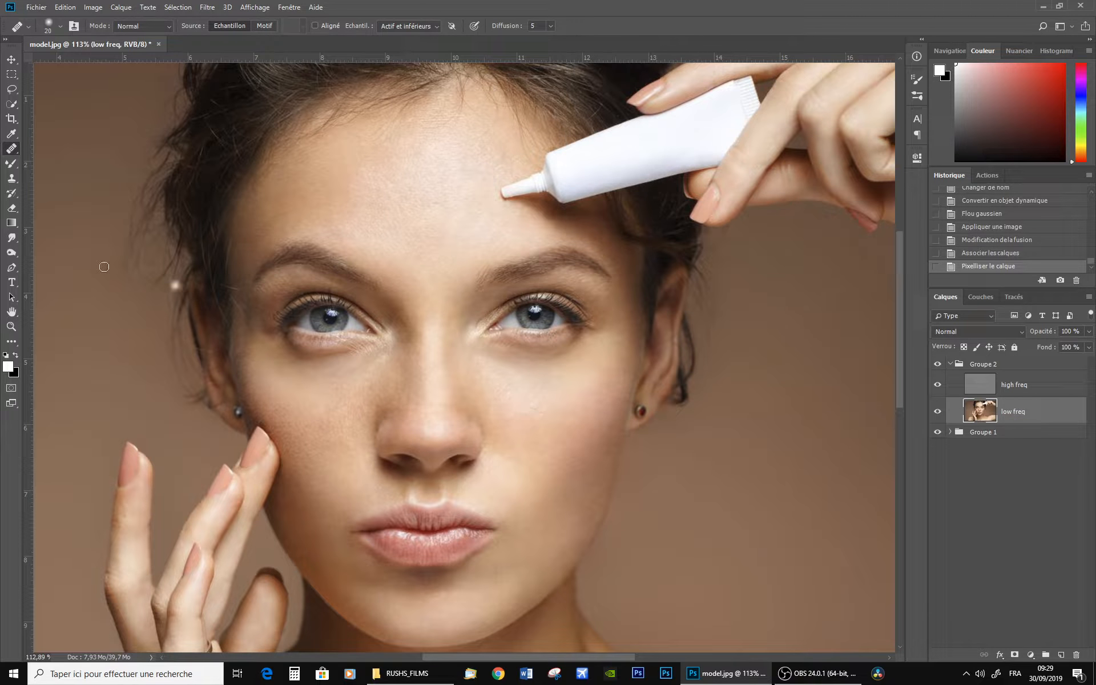
Choose the Mixer Brush tool and set its flow to 10%
left_click(10, 165)
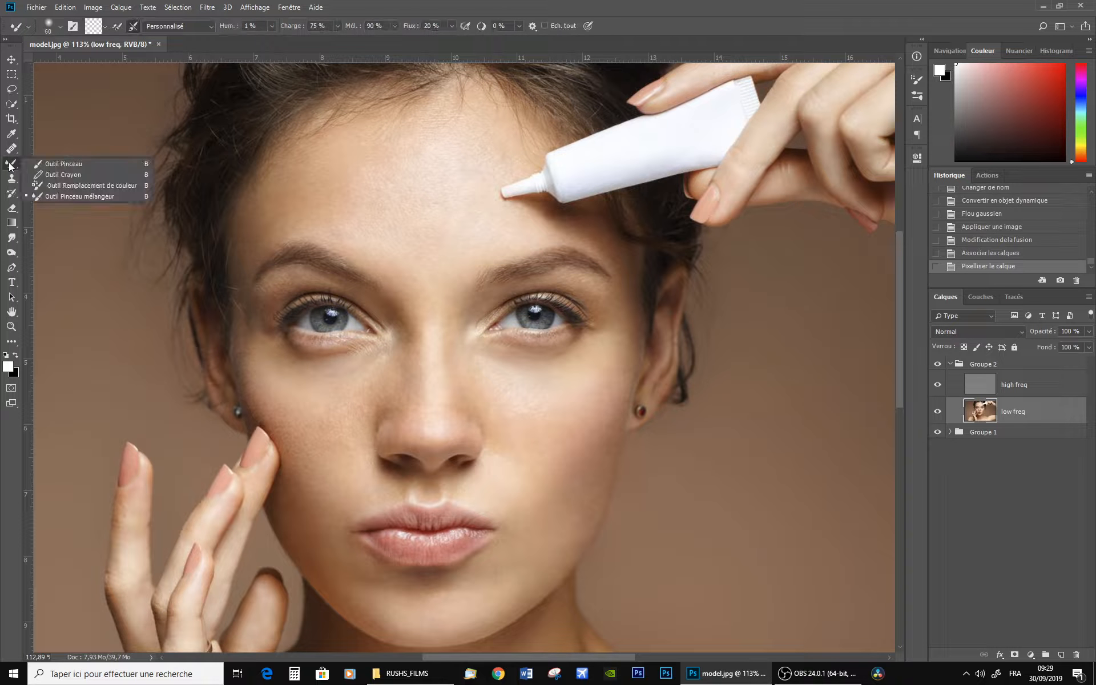
left_click(51, 164)
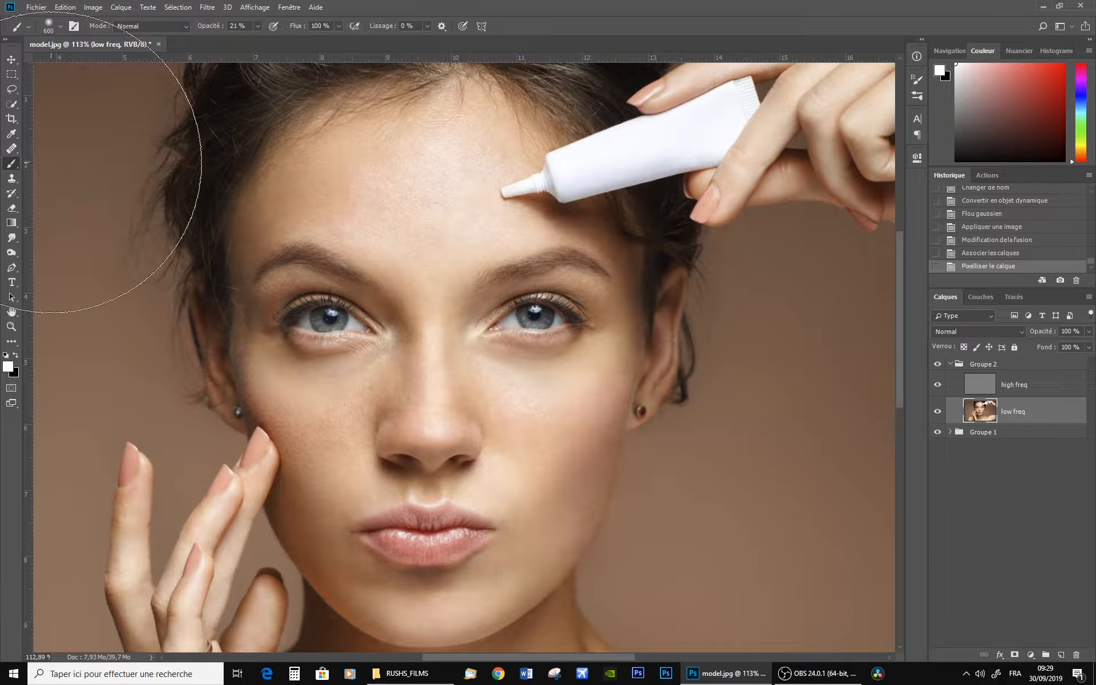
right_click(11, 165)
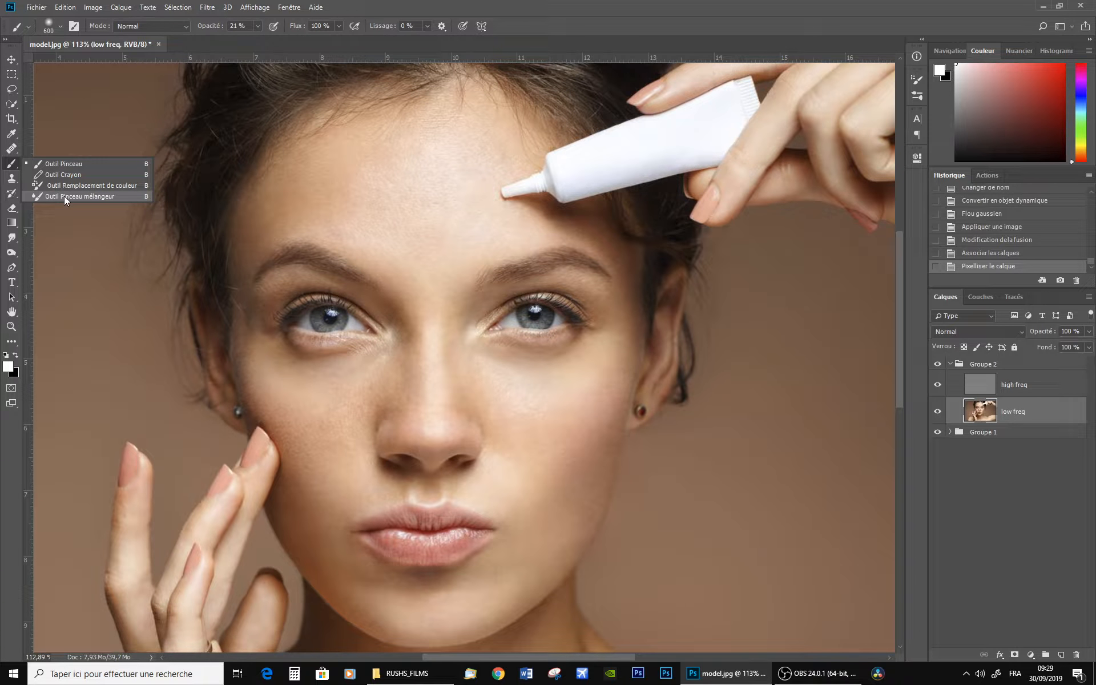
left_click(64, 197)
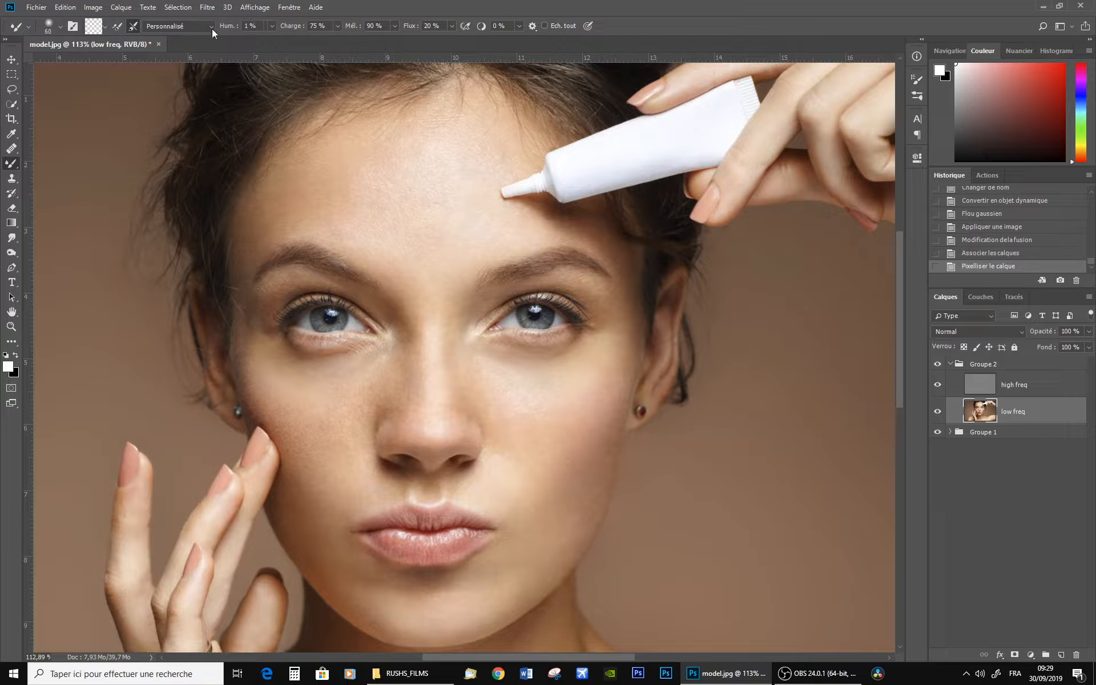
left_click(117, 27)
left_click(116, 26)
left_click(117, 26)
left_click(436, 25)
type("1")
Adjust the Mixer Brush's hardness and enlarge its tip to 125 px
right_click(405, 207)
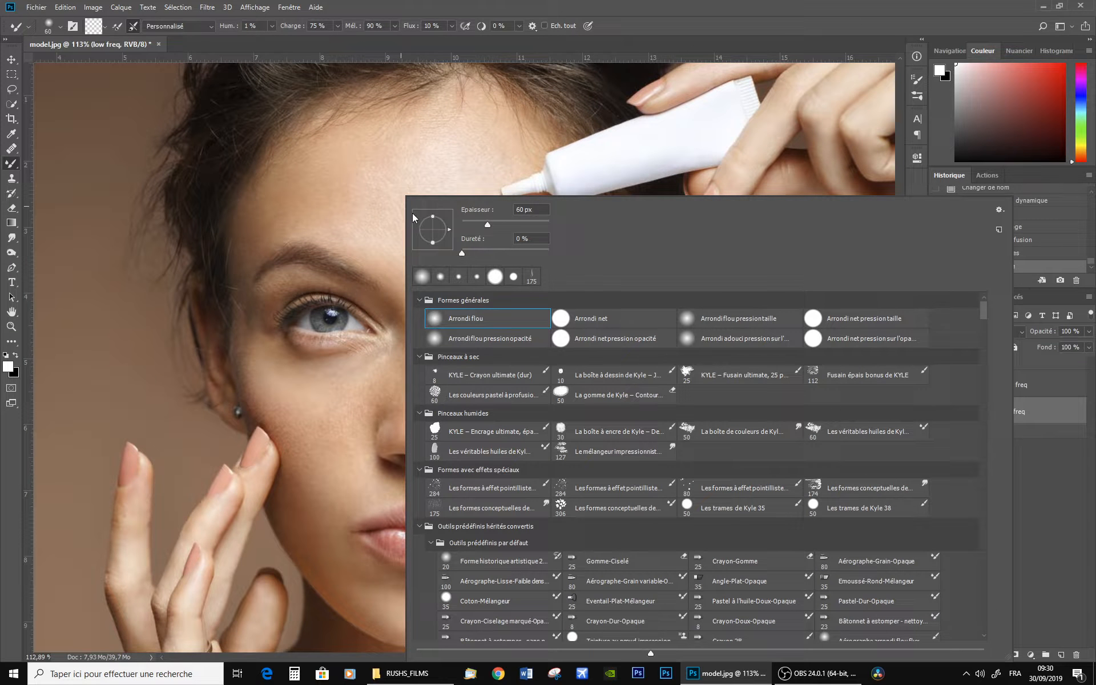
left_click(462, 253)
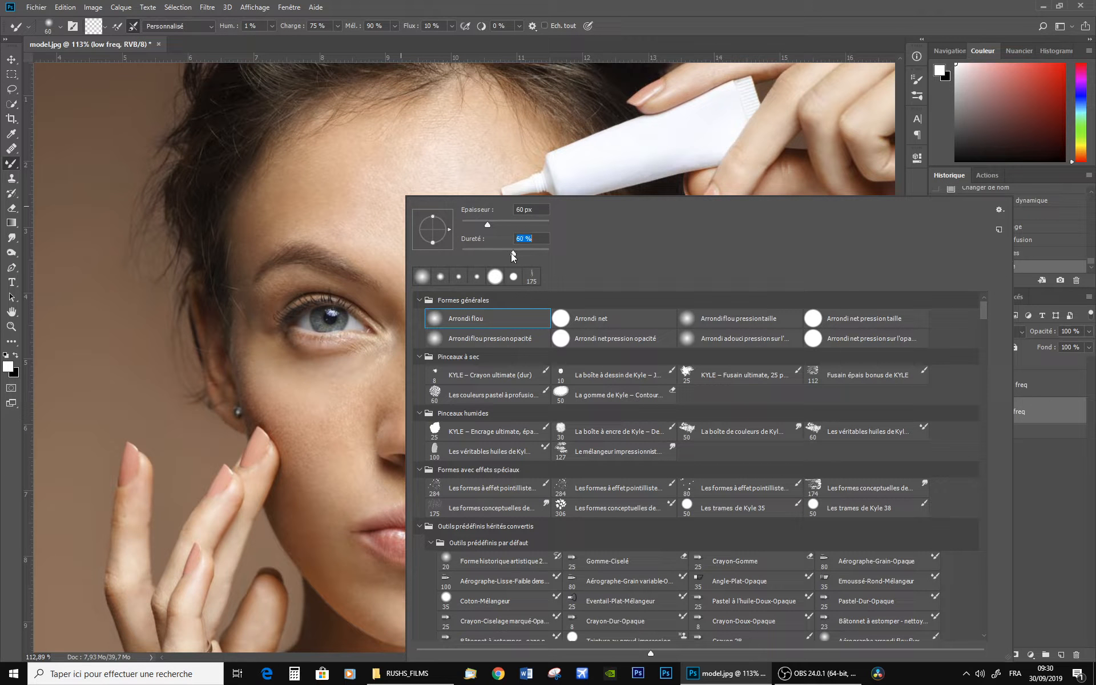
left_click(508, 7)
key("bracketright")
key("bracketright")
key("bracketright")
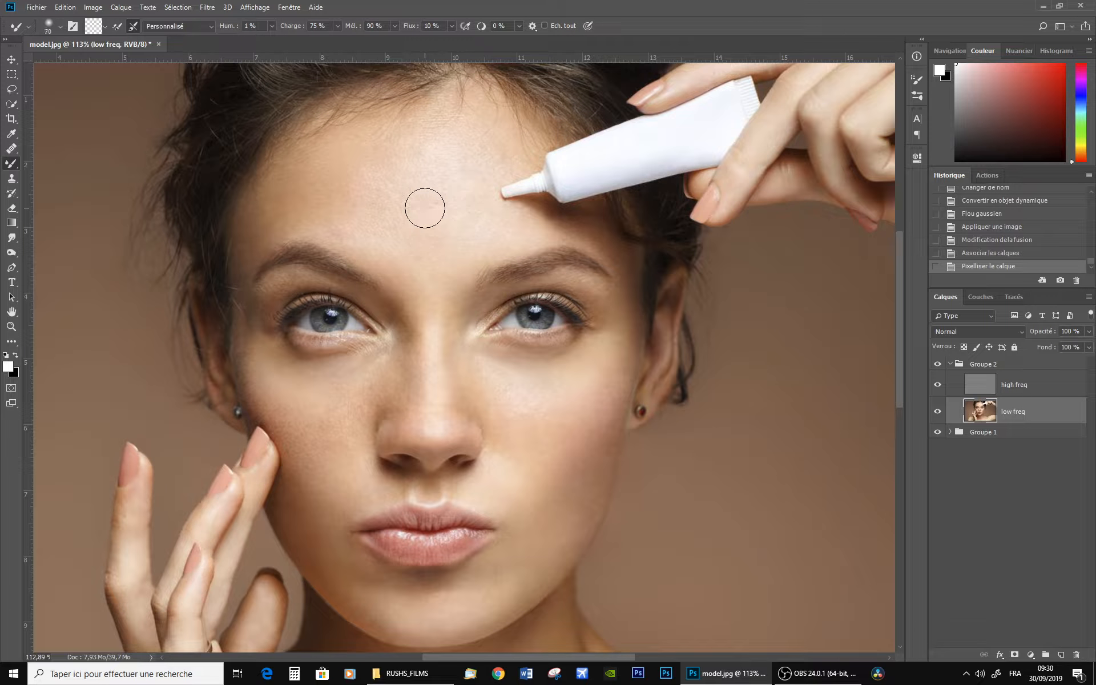
key("bracketright")
key("bracketright")
key("bracketright")
key("bracketleft")
Blend the skin tones across the forehead on the "low freq" layer with the Mixer Brush, sampling nearby skin
mouse_move(425, 207)
left_mouse_down()
mouse_move(377, 188)
mouse_move(377, 165)
mouse_move(371, 205)
left_mouse_up()
mouse_move(371, 206)
left_mouse_down()
mouse_move(367, 228)
mouse_move(367, 194)
mouse_move(378, 206)
left_mouse_up()
key("alt")
left_click(379, 203, "alt")
mouse_move(381, 193)
left_mouse_down()
mouse_move(384, 164)
mouse_move(372, 179)
mouse_move(410, 152)
mouse_move(377, 199)
mouse_move(407, 166)
mouse_move(395, 173)
mouse_move(397, 142)
mouse_move(404, 148)
mouse_move(354, 208)
mouse_move(375, 216)
mouse_move(419, 187)
mouse_move(329, 164)
mouse_move(316, 198)
mouse_move(375, 165)
mouse_move(328, 178)
mouse_move(338, 189)
mouse_move(392, 171)
mouse_move(437, 175)
mouse_move(409, 154)
mouse_move(442, 169)
mouse_move(409, 164)
mouse_move(462, 171)
mouse_move(451, 178)
mouse_move(449, 260)
mouse_move(421, 227)
mouse_move(425, 238)
mouse_move(356, 217)
mouse_move(394, 246)
mouse_move(398, 217)
mouse_move(414, 219)
mouse_move(444, 256)
mouse_move(475, 228)
mouse_move(502, 234)
mouse_move(436, 248)
mouse_move(466, 146)
mouse_move(502, 154)
mouse_move(487, 134)
left_mouse_up()
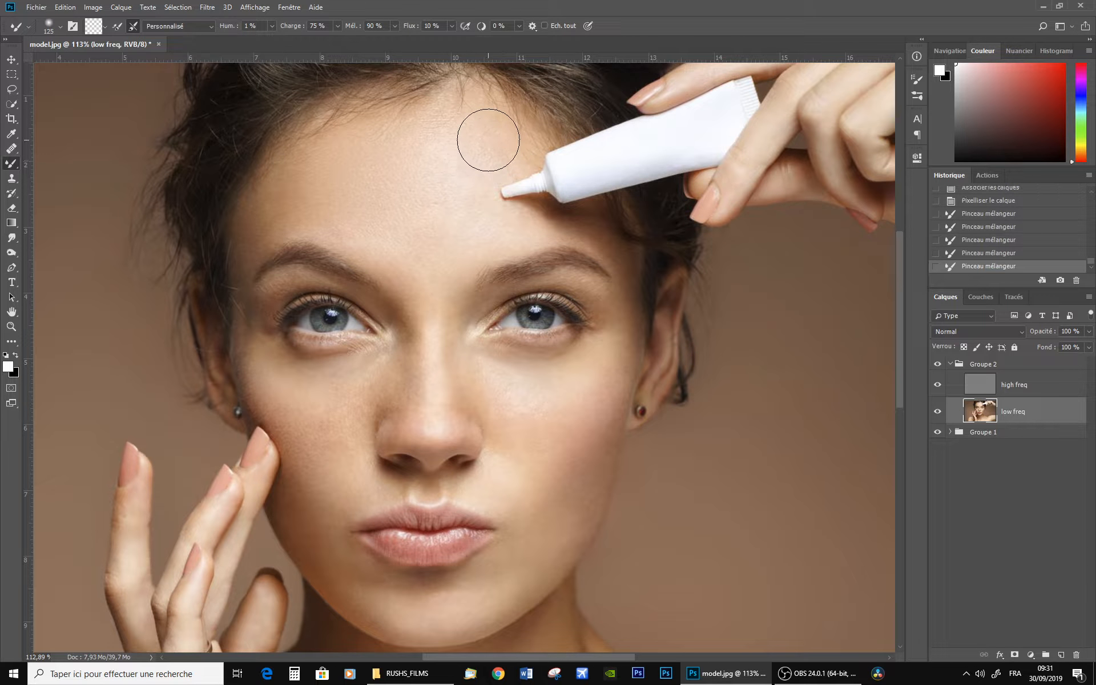
mouse_move(308, 190)
left_mouse_down()
mouse_move(348, 183)
mouse_move(330, 176)
mouse_move(293, 186)
mouse_move(329, 155)
mouse_move(299, 195)
mouse_move(271, 202)
mouse_move(310, 164)
mouse_move(365, 179)
mouse_move(309, 196)
mouse_move(321, 208)
mouse_move(292, 200)
mouse_move(366, 196)
left_mouse_up()
Reduce the Mixer Brush to 80 px and blend the skin above the left-hand eyebrow and between the eyebrows
key("bracketleft")
key("bracketleft")
key("bracketleft")
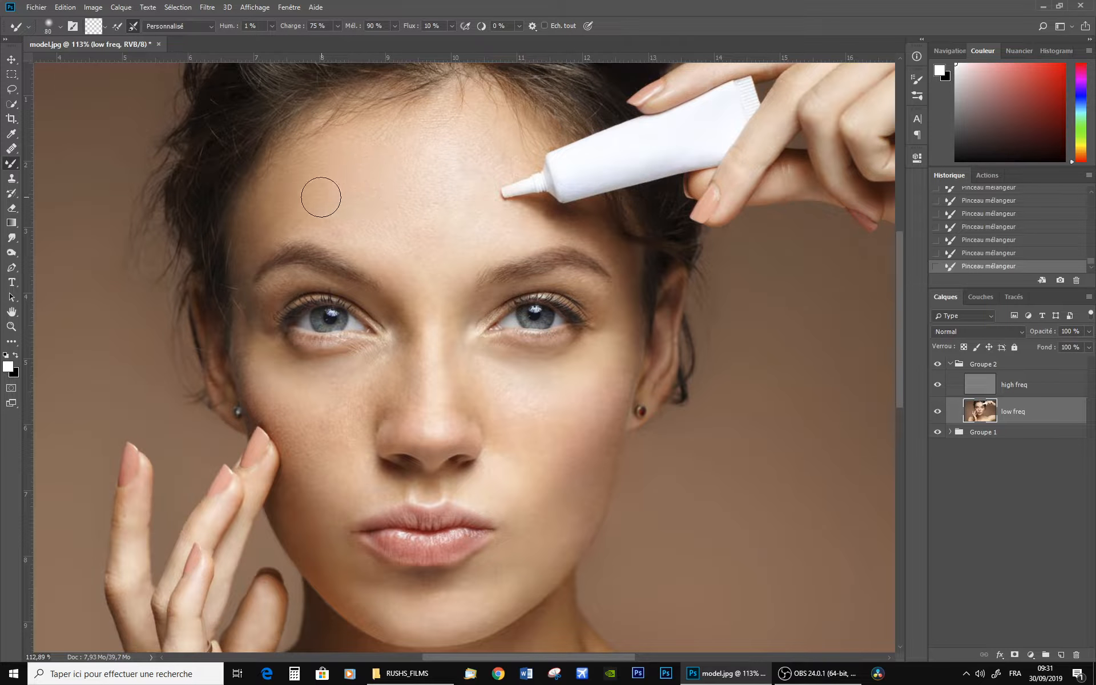
mouse_move(271, 214)
left_mouse_down()
mouse_move(303, 213)
mouse_move(308, 189)
mouse_move(275, 197)
mouse_move(270, 226)
mouse_move(318, 216)
mouse_move(296, 194)
mouse_move(309, 204)
mouse_move(305, 172)
mouse_move(338, 151)
mouse_move(353, 210)
left_mouse_up()
left_click(412, 240, "alt")
mouse_move(427, 260)
left_mouse_down()
mouse_move(397, 257)
mouse_move(423, 295)
mouse_move(415, 258)
mouse_move(436, 249)
mouse_move(441, 282)
mouse_move(450, 267)
mouse_move(408, 234)
mouse_move(422, 252)
mouse_move(466, 237)
mouse_move(478, 207)
mouse_move(474, 240)
mouse_move(505, 231)
mouse_move(357, 225)
mouse_move(398, 224)
mouse_move(437, 168)
mouse_move(468, 168)
mouse_move(457, 187)
mouse_move(443, 171)
mouse_move(434, 201)
mouse_move(446, 213)
mouse_move(412, 200)
mouse_move(433, 232)
left_mouse_up()
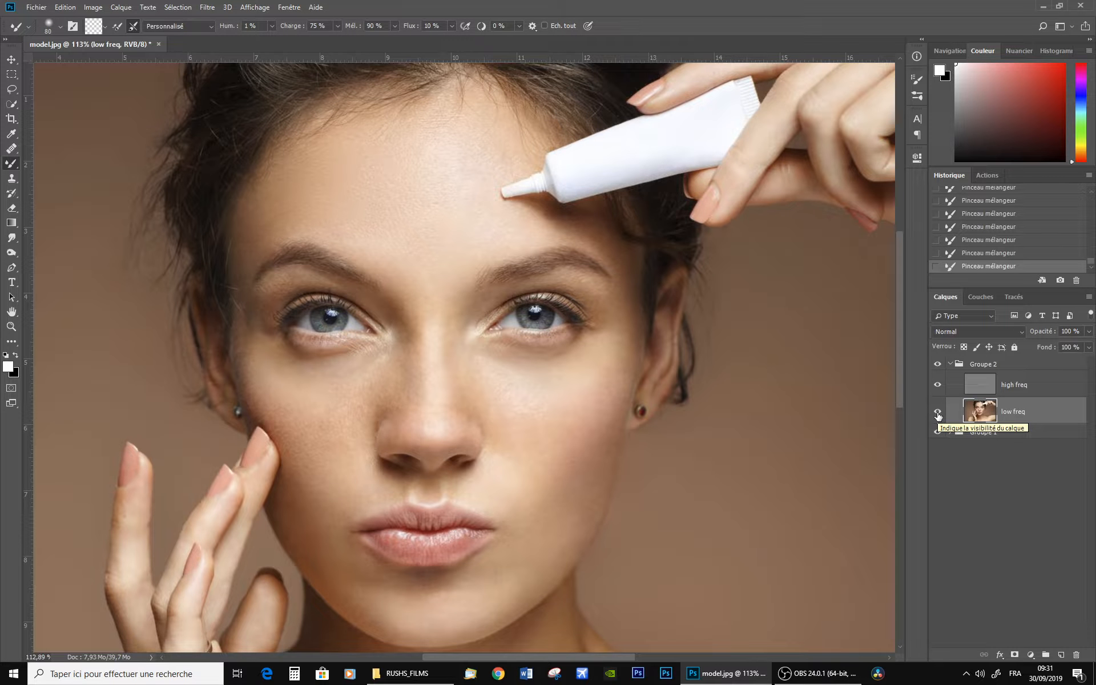
Compare the portrait with the "low freq" and "high freq" layers switched off and on in turn
left_click(937, 413)
left_click(938, 413)
left_click(937, 413)
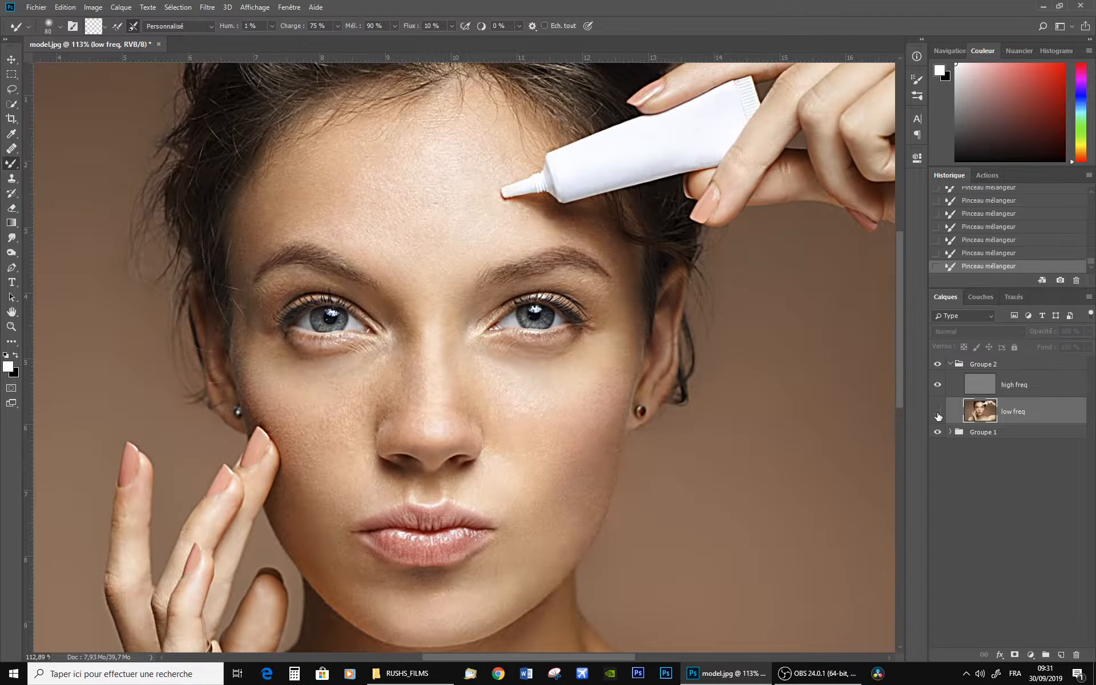
left_click(937, 413)
left_click(937, 413)
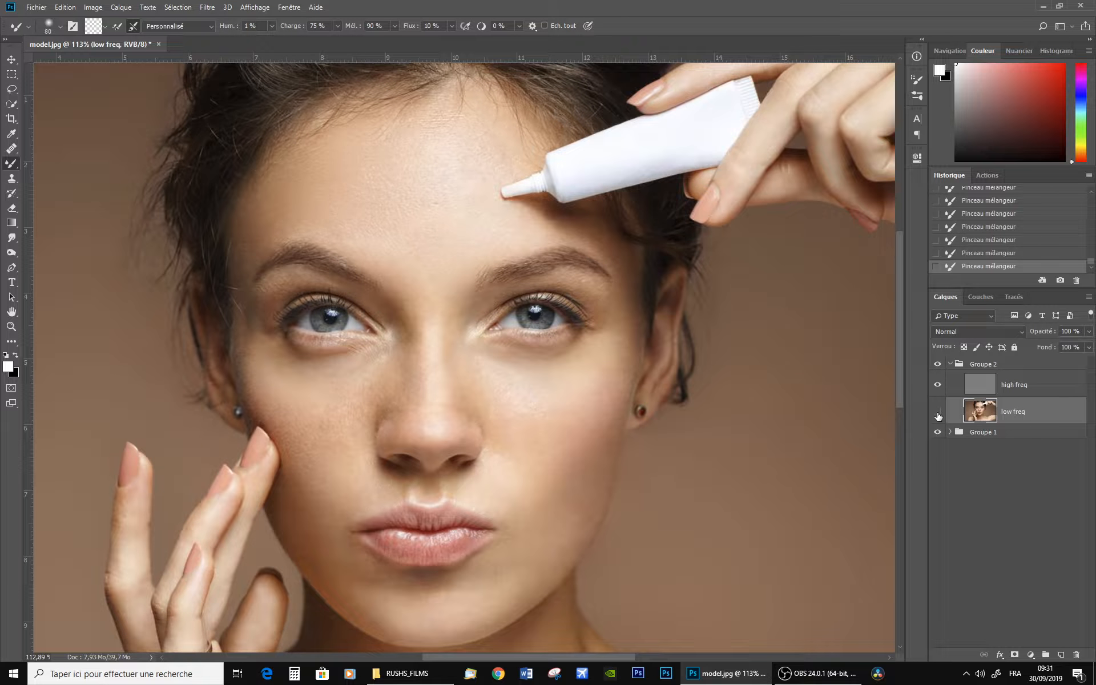
left_click(937, 414)
left_click(937, 386)
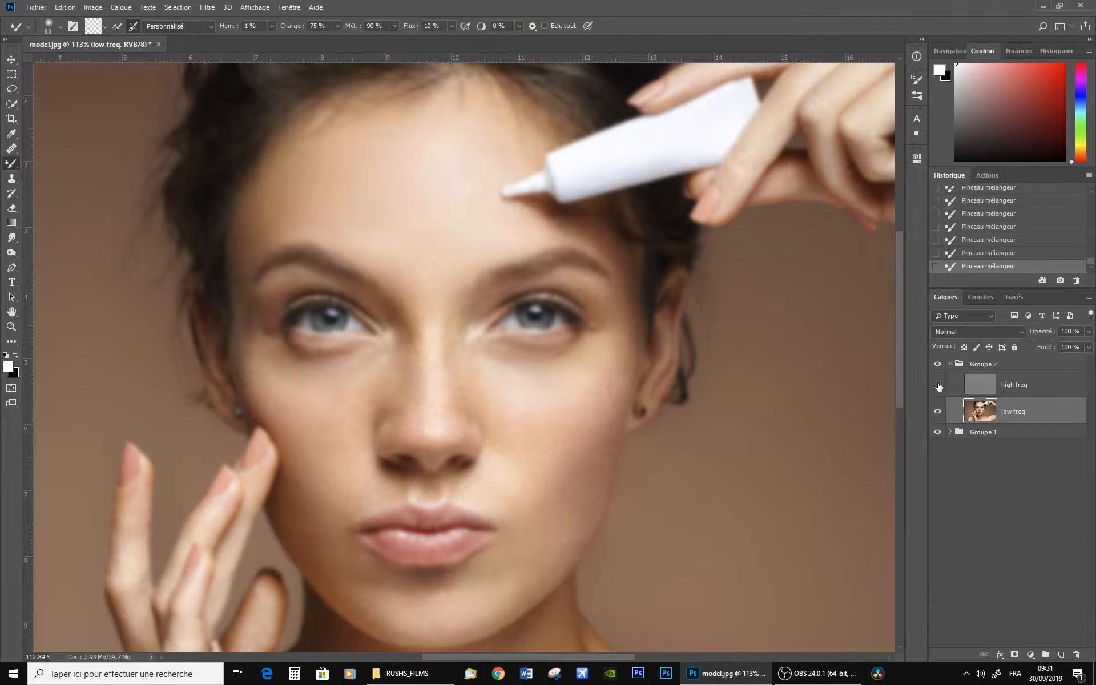
left_click(938, 387)
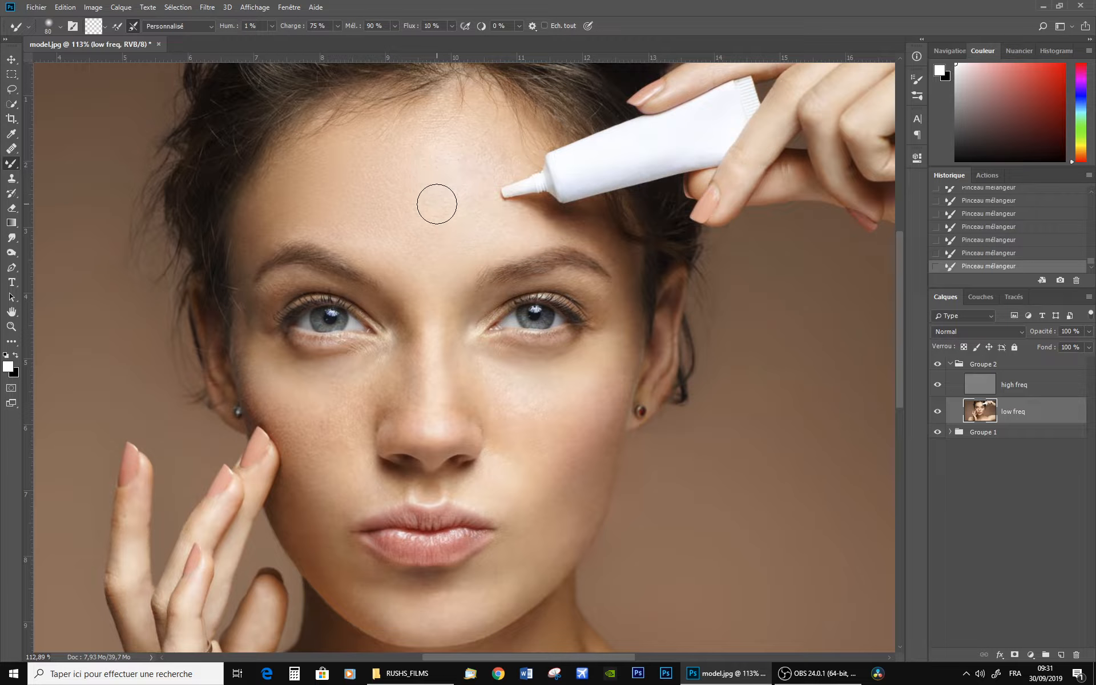
Hide the "high freq" layer and blend the skin of the right-hand cheek and jaw on the "low freq" layer
left_click(938, 386)
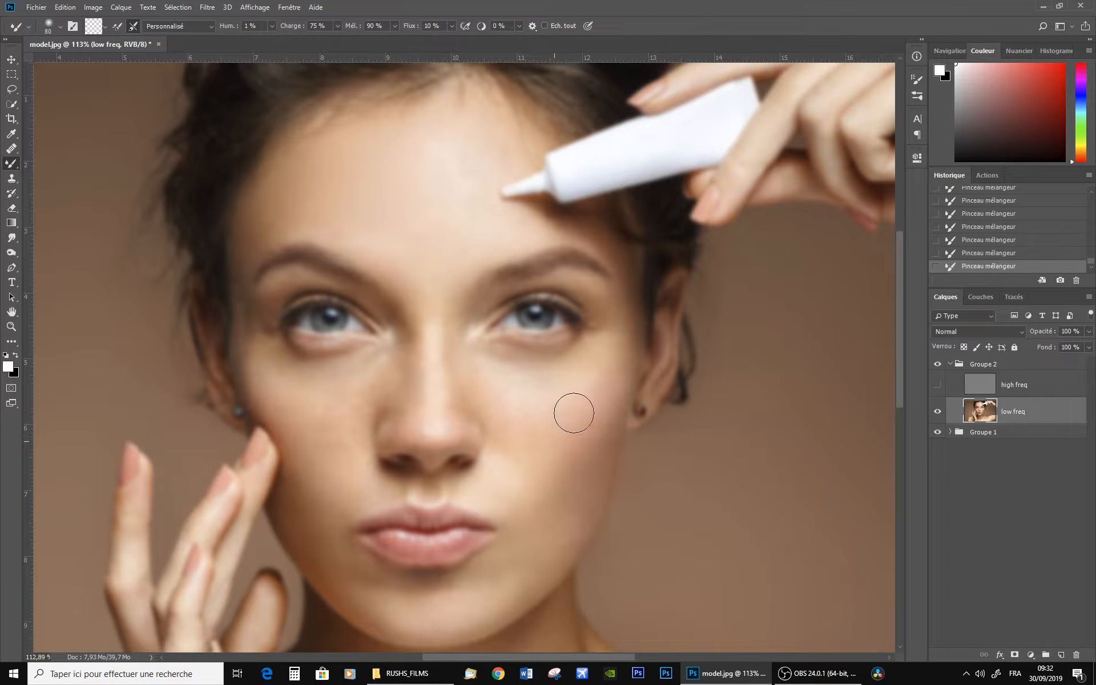
mouse_move(574, 412)
left_mouse_down()
mouse_move(576, 386)
mouse_move(614, 372)
mouse_move(536, 404)
mouse_move(500, 390)
mouse_move(503, 399)
mouse_move(516, 401)
mouse_move(494, 381)
mouse_move(541, 416)
mouse_move(597, 380)
mouse_move(597, 393)
mouse_move(518, 434)
mouse_move(482, 358)
mouse_move(476, 368)
mouse_move(534, 421)
mouse_move(499, 402)
mouse_move(517, 397)
mouse_move(493, 402)
mouse_move(479, 375)
mouse_move(535, 446)
mouse_move(525, 432)
mouse_move(534, 477)
mouse_move(519, 426)
mouse_move(541, 457)
mouse_move(518, 475)
mouse_move(527, 485)
mouse_move(536, 464)
mouse_move(526, 494)
mouse_move(506, 451)
mouse_move(537, 485)
mouse_move(561, 483)
mouse_move(554, 488)
mouse_move(552, 476)
mouse_move(585, 373)
left_mouse_up()
mouse_move(537, 455)
left_mouse_down()
mouse_move(594, 375)
mouse_move(547, 520)
mouse_move(567, 507)
mouse_move(542, 514)
mouse_move(551, 499)
mouse_move(534, 472)
mouse_move(574, 518)
mouse_move(552, 499)
mouse_move(553, 515)
mouse_move(551, 499)
mouse_move(567, 518)
mouse_move(551, 522)
mouse_move(530, 488)
mouse_move(574, 518)
mouse_move(560, 506)
mouse_move(587, 511)
mouse_move(556, 500)
mouse_move(566, 509)
mouse_move(551, 514)
mouse_move(518, 462)
mouse_move(532, 483)
mouse_move(550, 461)
mouse_move(559, 487)
mouse_move(544, 463)
mouse_move(551, 416)
mouse_move(547, 477)
mouse_move(593, 405)
mouse_move(547, 513)
mouse_move(579, 541)
left_mouse_up()
left_click(548, 505, "alt")
mouse_move(573, 550)
left_mouse_down()
mouse_move(591, 517)
mouse_move(560, 555)
mouse_move(597, 487)
mouse_move(598, 441)
mouse_move(596, 486)
mouse_move(573, 530)
mouse_move(606, 391)
mouse_move(574, 500)
mouse_move(603, 404)
mouse_move(586, 404)
mouse_move(623, 399)
mouse_move(596, 473)
mouse_move(592, 420)
mouse_move(603, 403)
mouse_move(594, 473)
mouse_move(610, 393)
mouse_move(596, 473)
left_mouse_up()
Reduce the Mixer Brush to 60 px and blend the skin tones on both cheeks beside the nose
key("bracketleft")
key("bracketleft")
mouse_move(337, 367)
left_mouse_down()
mouse_move(401, 353)
mouse_move(350, 364)
mouse_move(368, 357)
mouse_move(384, 378)
mouse_move(344, 416)
mouse_move(383, 384)
mouse_move(352, 430)
mouse_move(359, 420)
mouse_move(360, 452)
mouse_move(360, 420)
mouse_move(382, 394)
mouse_move(366, 432)
left_mouse_up()
mouse_move(314, 399)
left_mouse_down()
mouse_move(337, 439)
mouse_move(323, 413)
mouse_move(301, 426)
mouse_move(331, 411)
mouse_move(344, 461)
mouse_move(321, 424)
mouse_move(281, 401)
mouse_move(335, 436)
left_mouse_up()
mouse_move(528, 406)
left_mouse_down()
mouse_move(482, 377)
mouse_move(501, 395)
mouse_move(498, 460)
mouse_move(501, 442)
mouse_move(519, 499)
mouse_move(521, 475)
left_mouse_up()
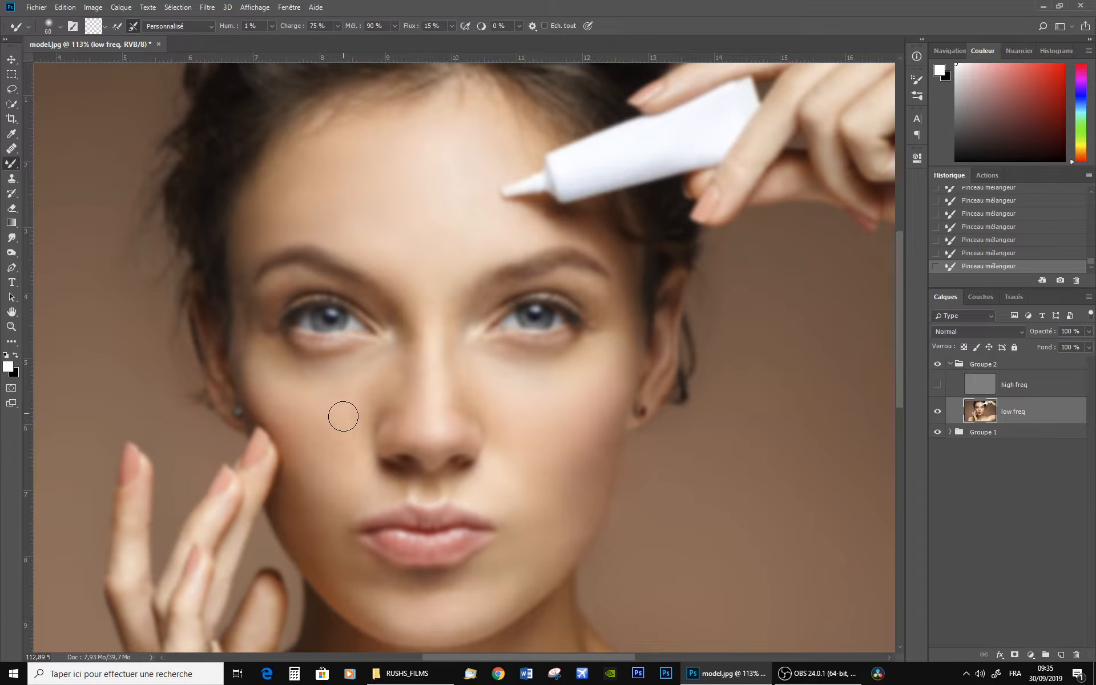
Show the "high freq" layer again and compare the portrait with and without the smoothed "low freq" layer
left_click(936, 386)
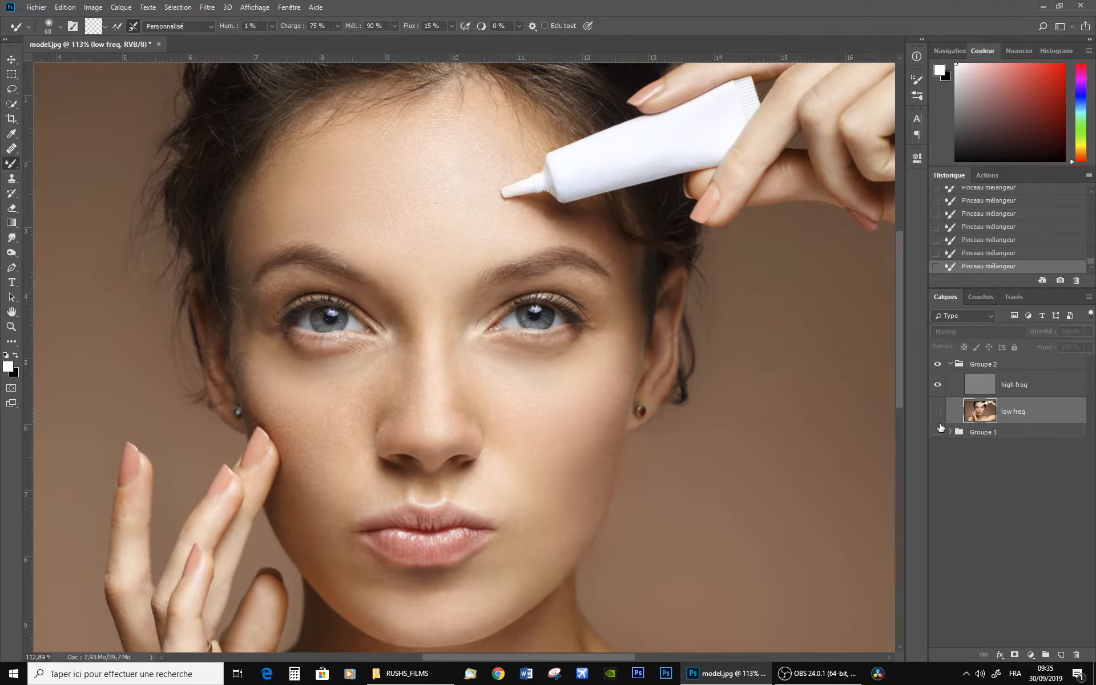
left_click(936, 420)
left_click(936, 421)
left_click(935, 435)
left_click(936, 434)
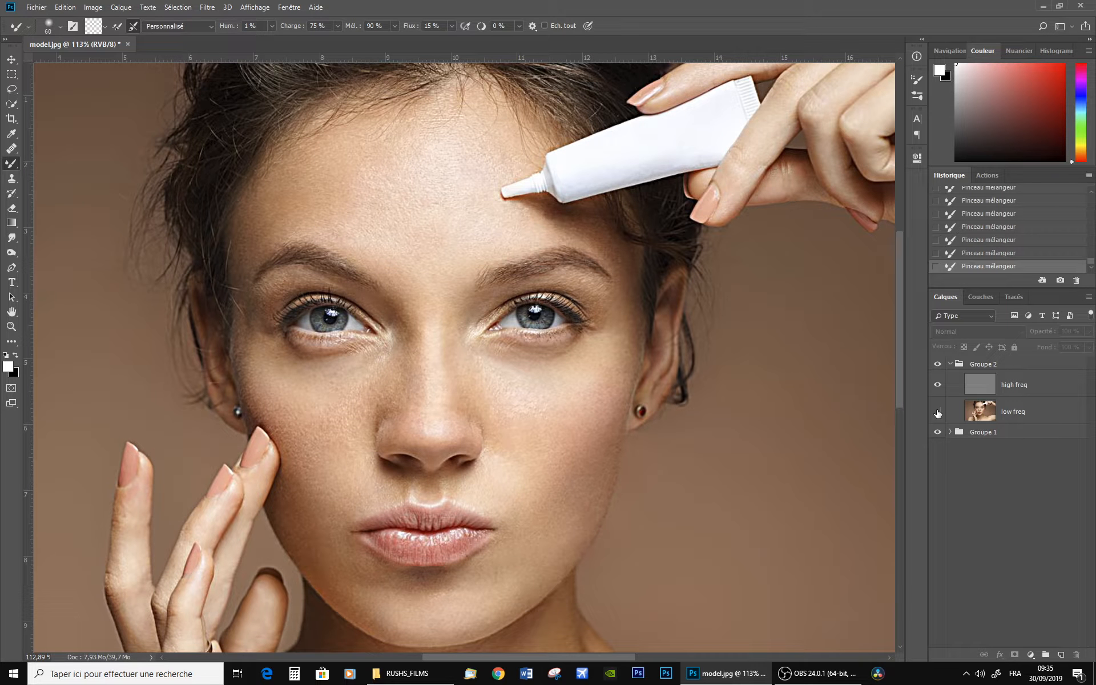
left_click(937, 412)
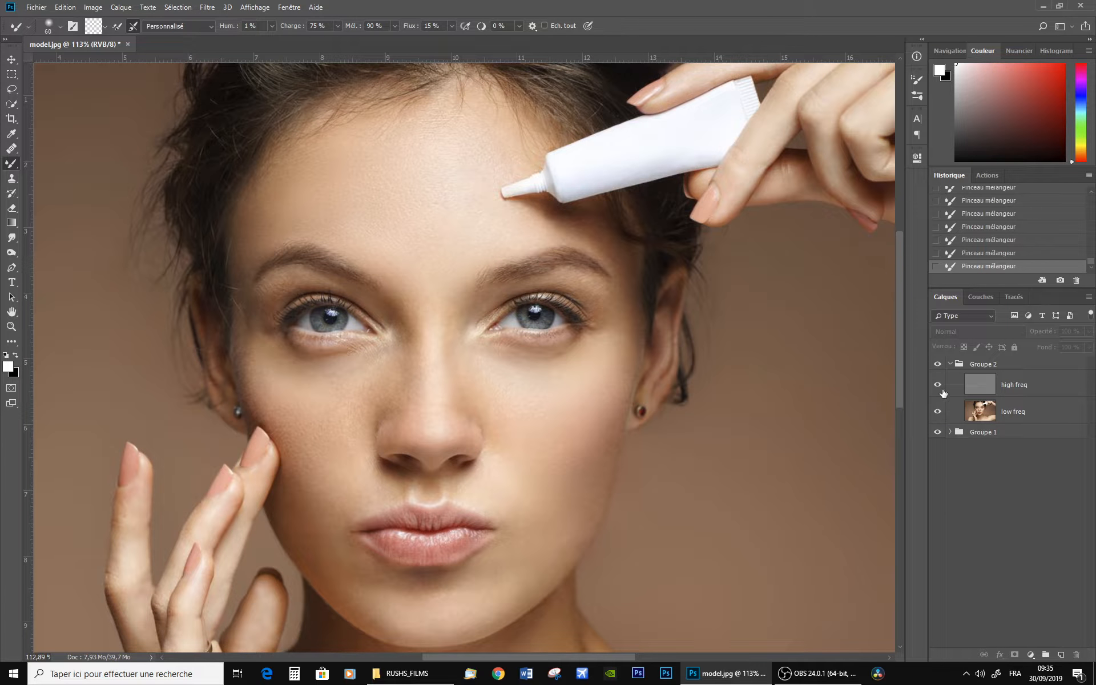
Compare the portrait before and after by toggling the frequency separation group, and examine the forehead skin up close
left_click(937, 364)
left_click(937, 364)
left_click(938, 364)
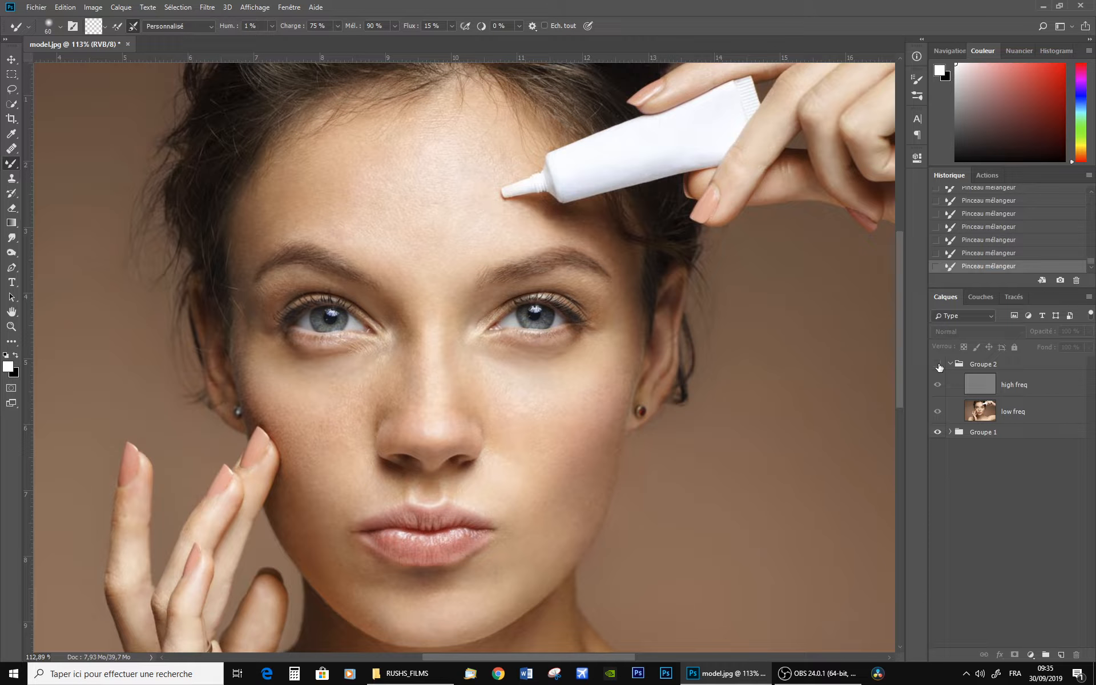
left_click(937, 364)
left_click(938, 365)
left_click(938, 364)
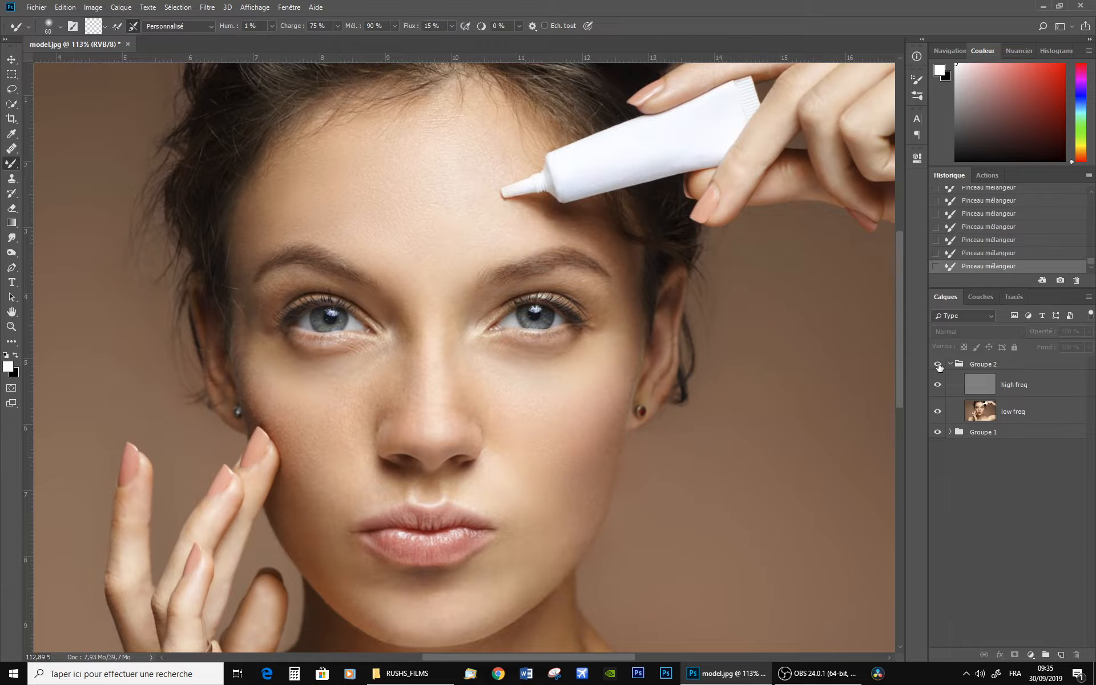
left_click(423, 221)
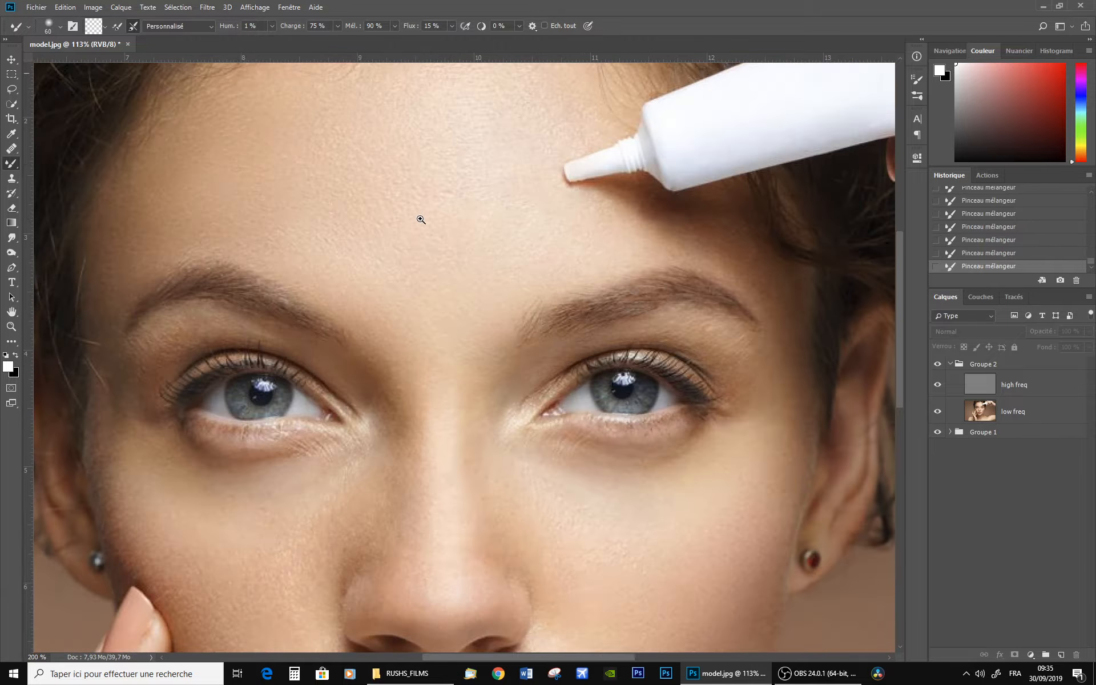
Examine the retouched skin texture up close on the forehead, nose and both cheeks
left_click(421, 219)
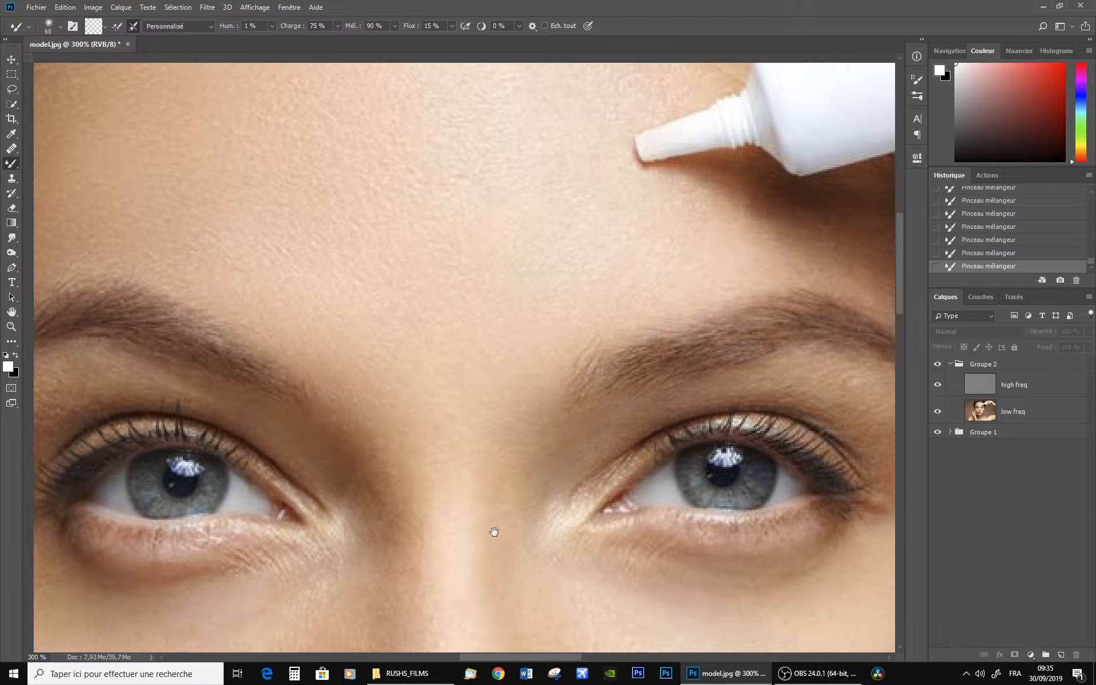
left_click_drag(494, 531, 466, 251)
left_click_drag(590, 344, 565, 356)
left_click_drag(288, 375, 519, 340)
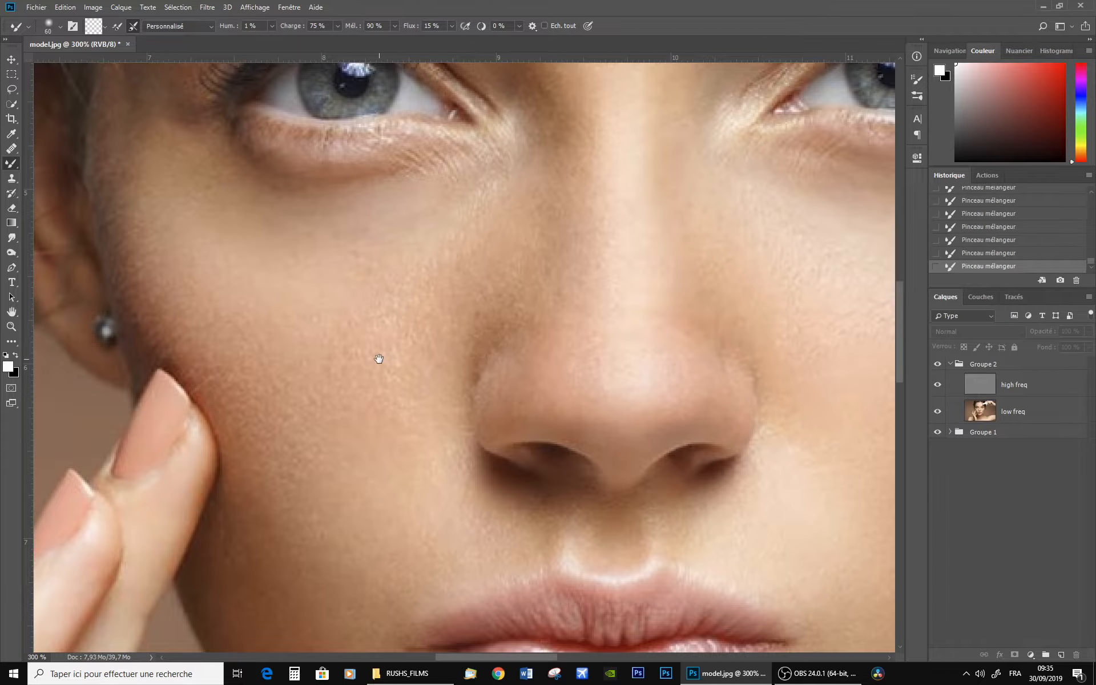
left_click_drag(379, 359, 481, 340)
left_click_drag(487, 384, 210, 434)
left_click_drag(530, 386, 540, 350)
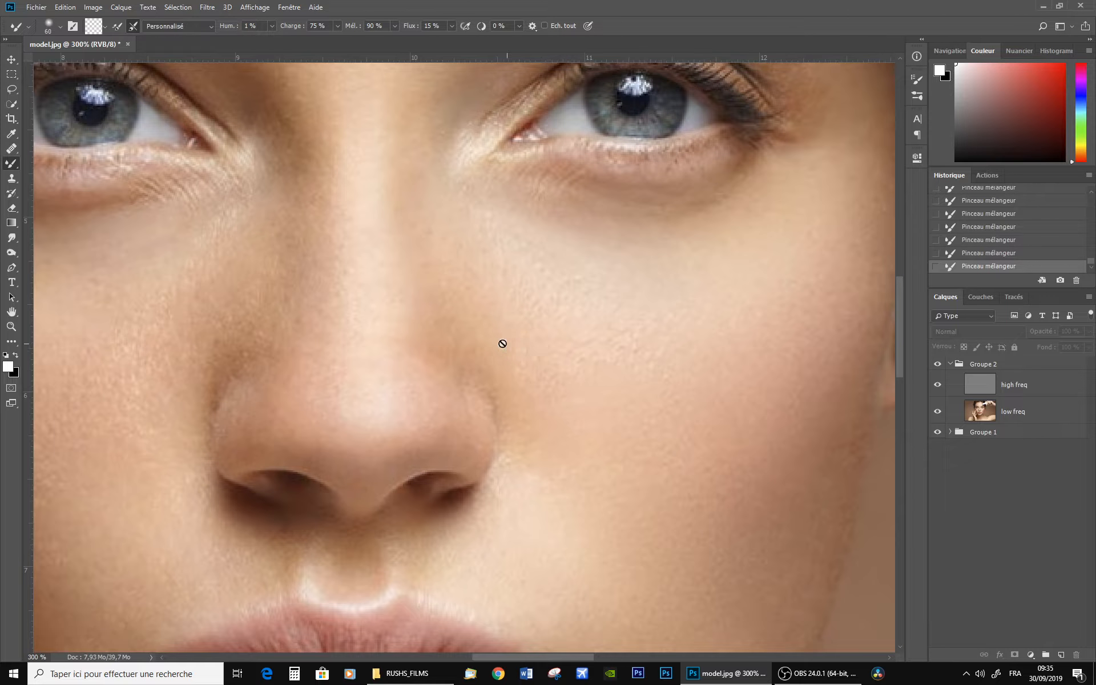
scroll(427, 327, "down", 3)
scroll(427, 327, "down", 5)
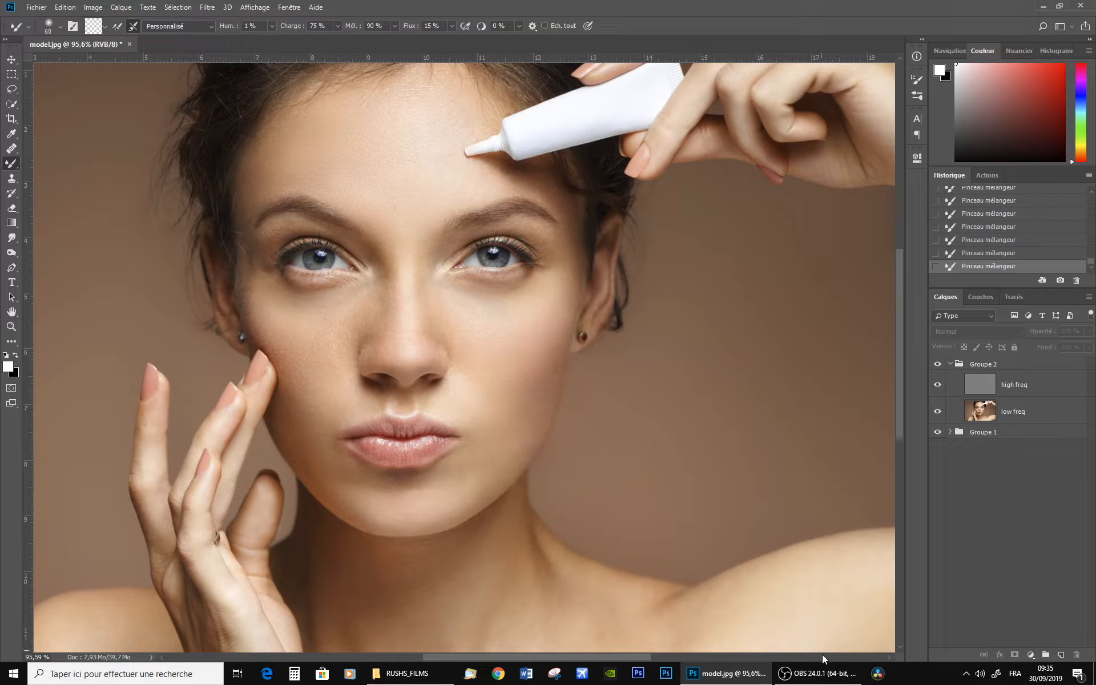
Add a new layer directly above "low freq" and name it "painting"
mouse_move(820, 679)
left_click(1026, 412)
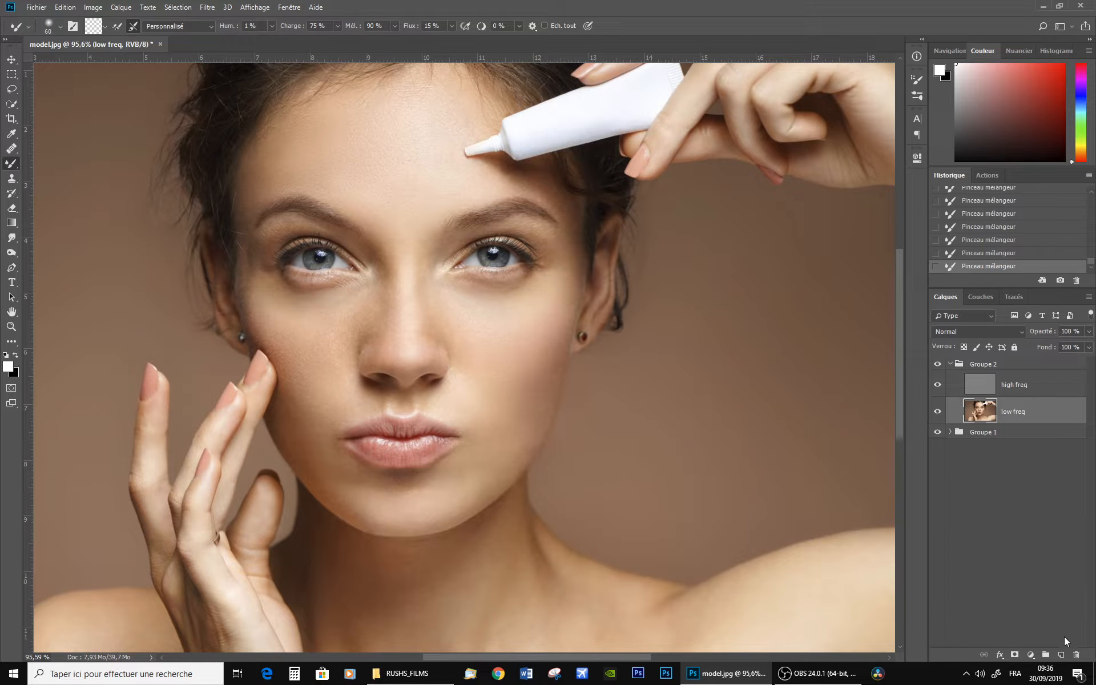
left_click(1060, 655)
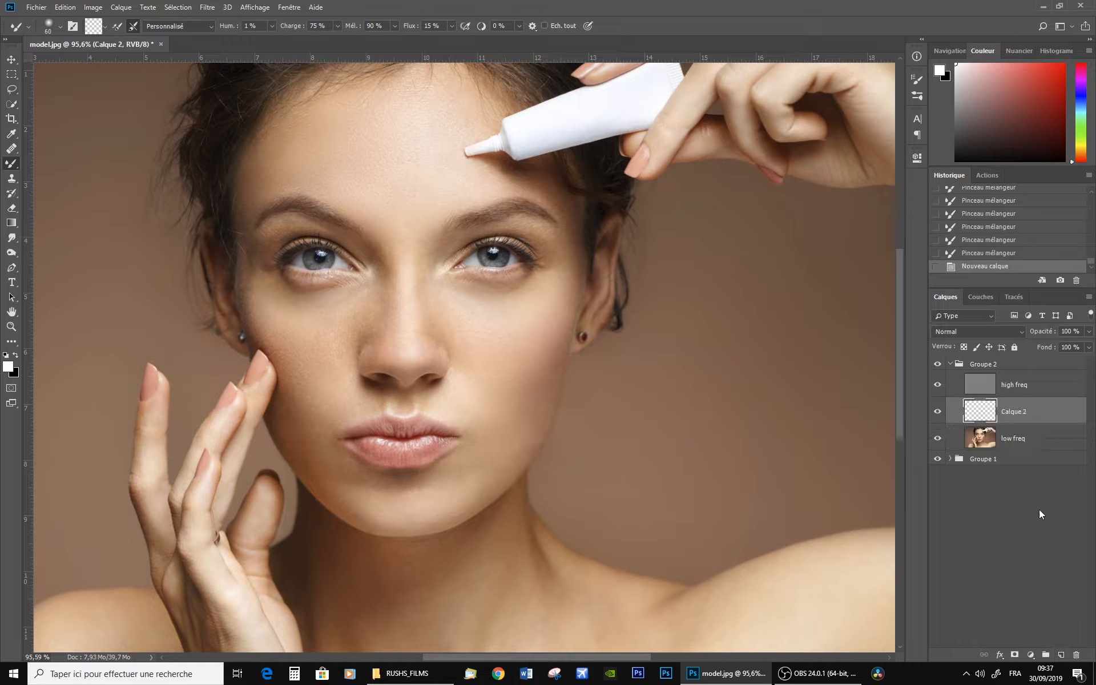
double_click(1014, 412)
type("painting")
key("Return")
Switch to the standard Brush at 100% opacity and 2% flow, and reduce its size to 175 px
right_click(10, 165)
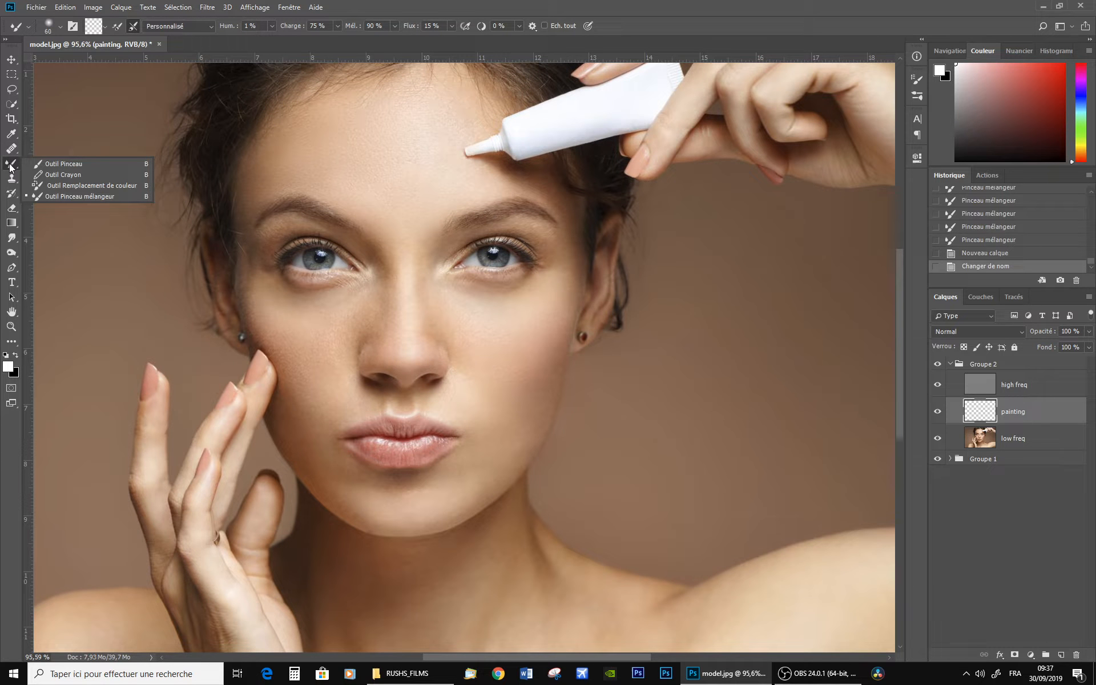
left_click(49, 163)
left_click(205, 27)
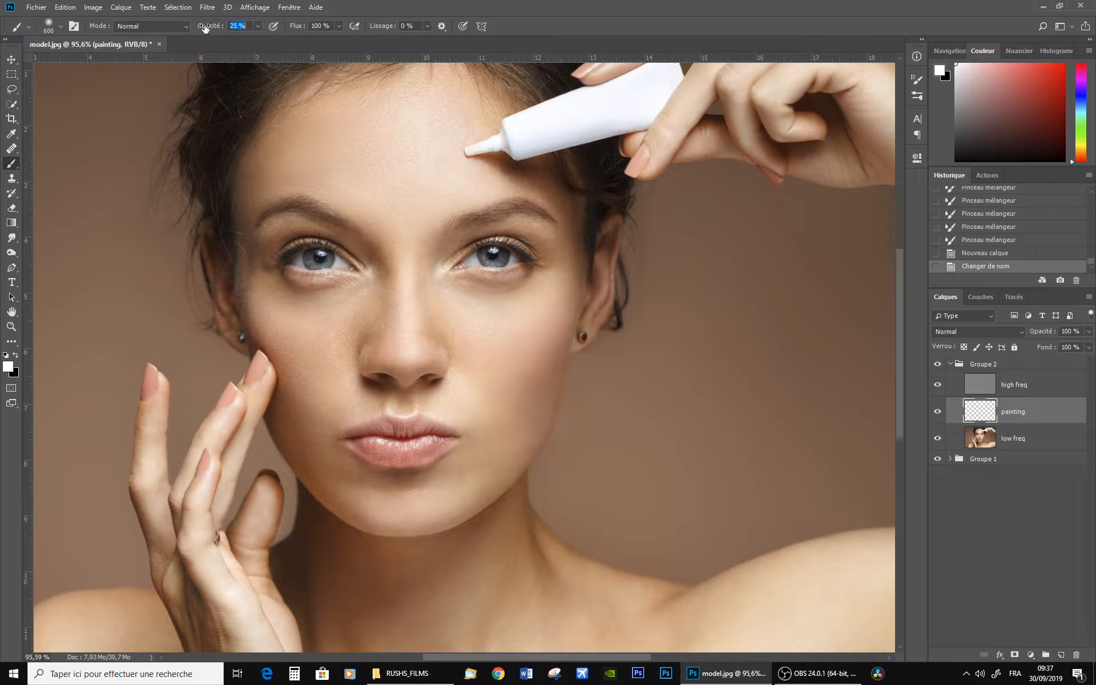
left_click_drag(205, 28, 256, 27)
left_click(292, 23)
type("2")
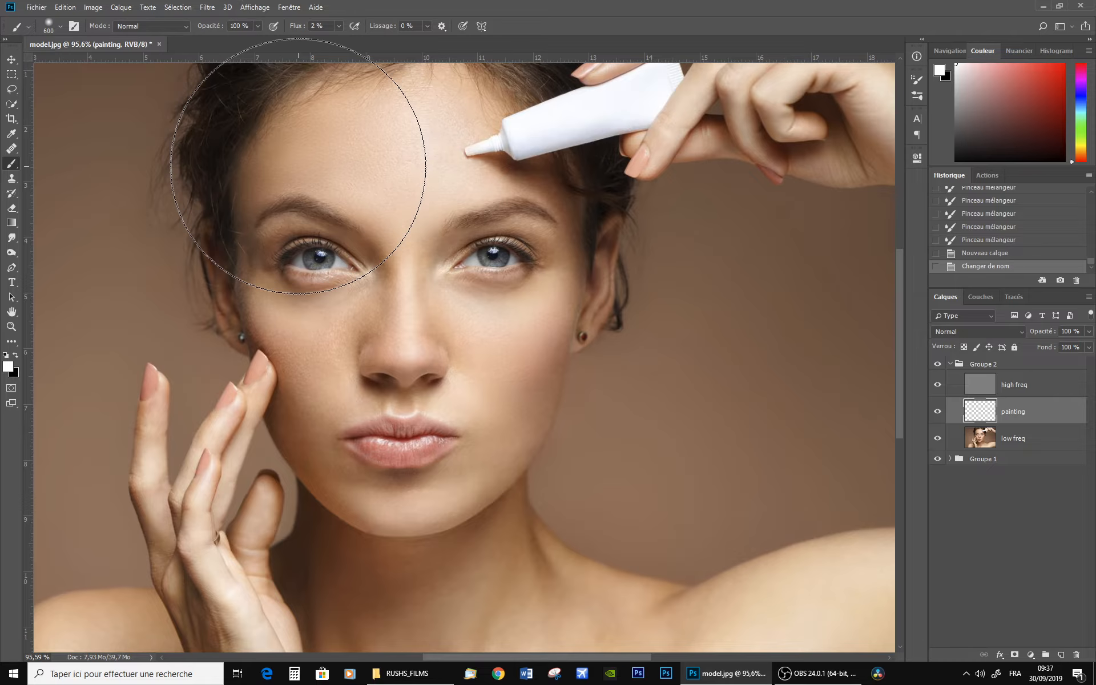
key("bracketleft")
key("bracketleft")
key("bracketleft")
key("bracketleft")
key("bracketleft")
key("bracketleft")
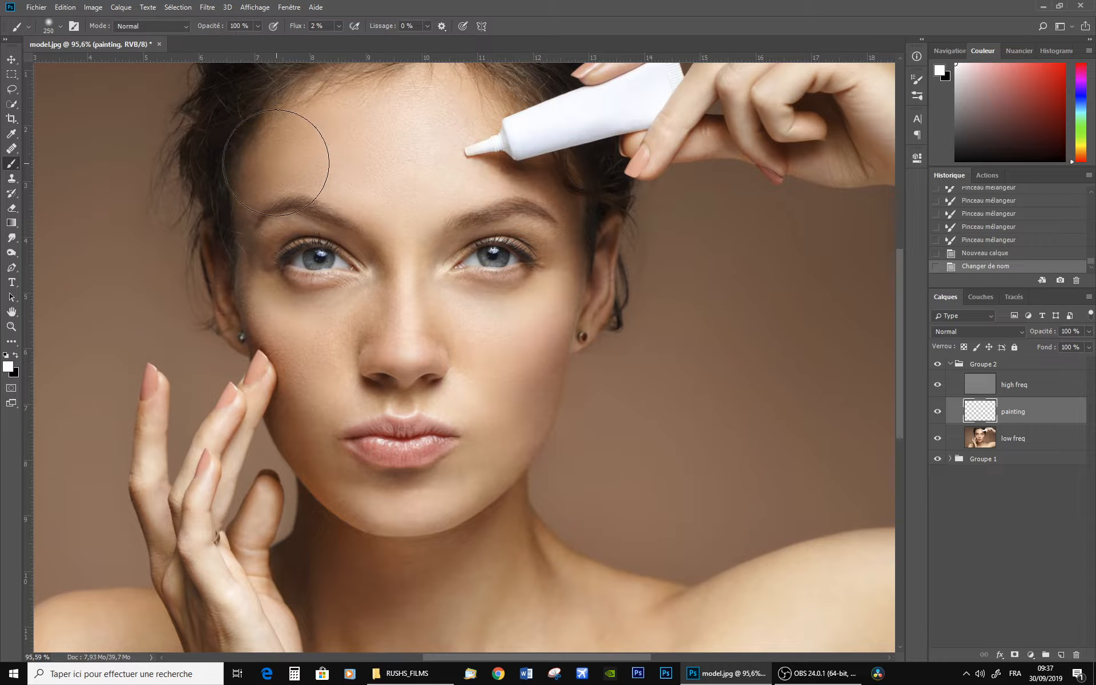
Set the Eyedropper's sample size to a 5 x 5 average
left_click(11, 134)
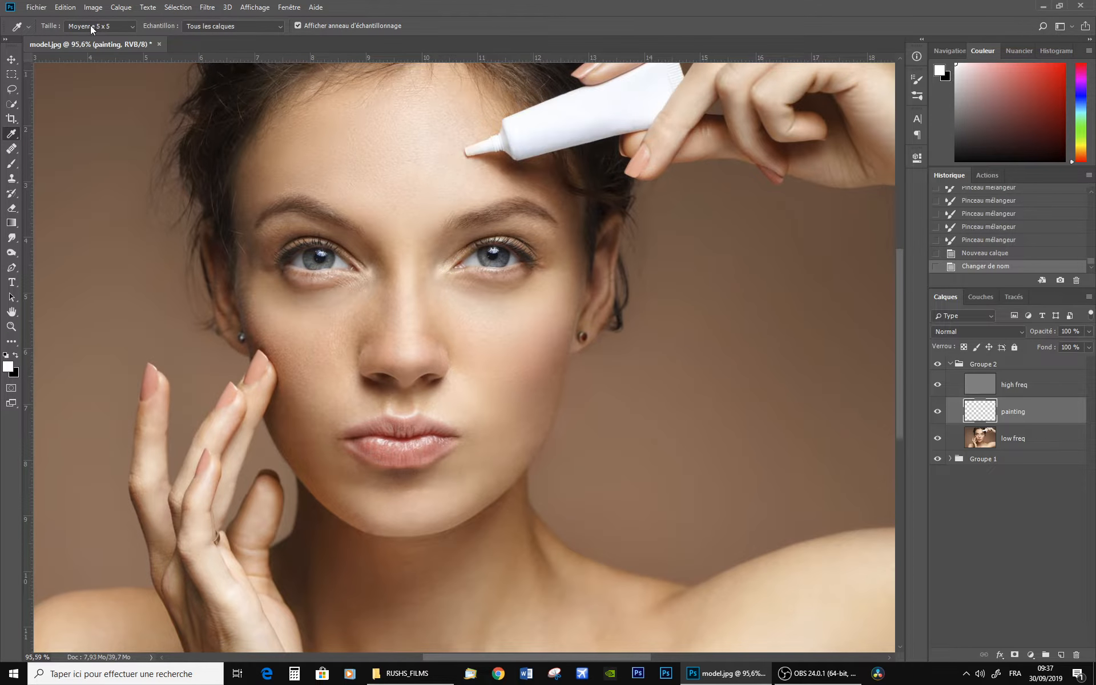
left_click(124, 27)
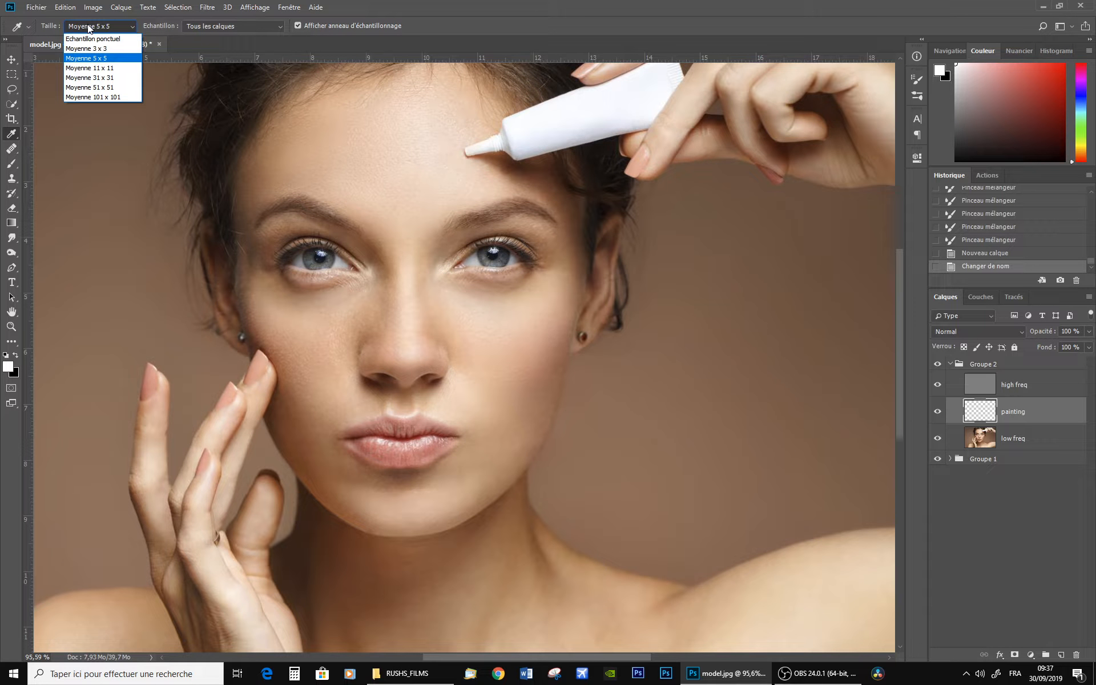
left_click(86, 60)
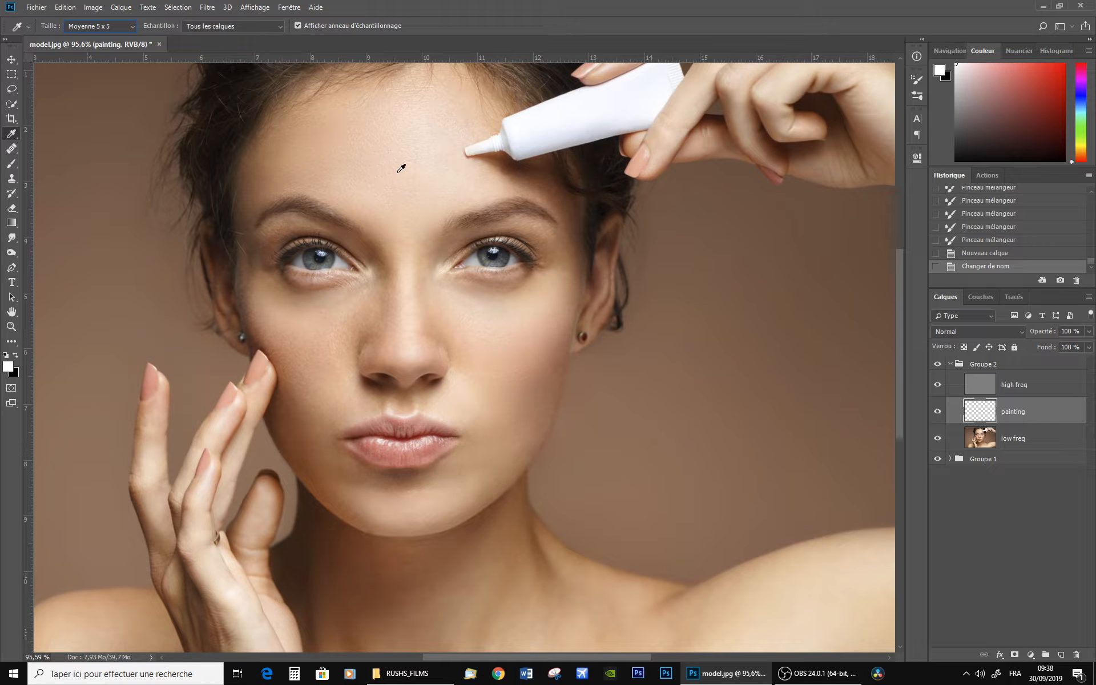
Sample a light skin tone from the forehead and brush it softly over the forehead's centre on the "painting" layer
left_click(10, 163)
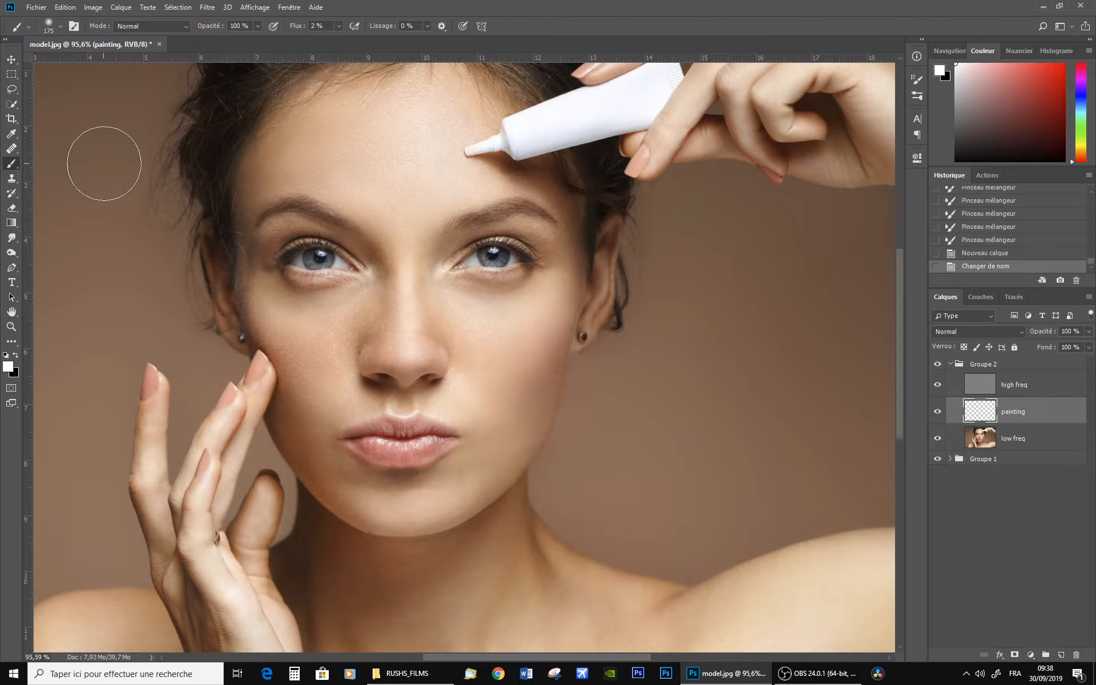
left_click(400, 171, "alt")
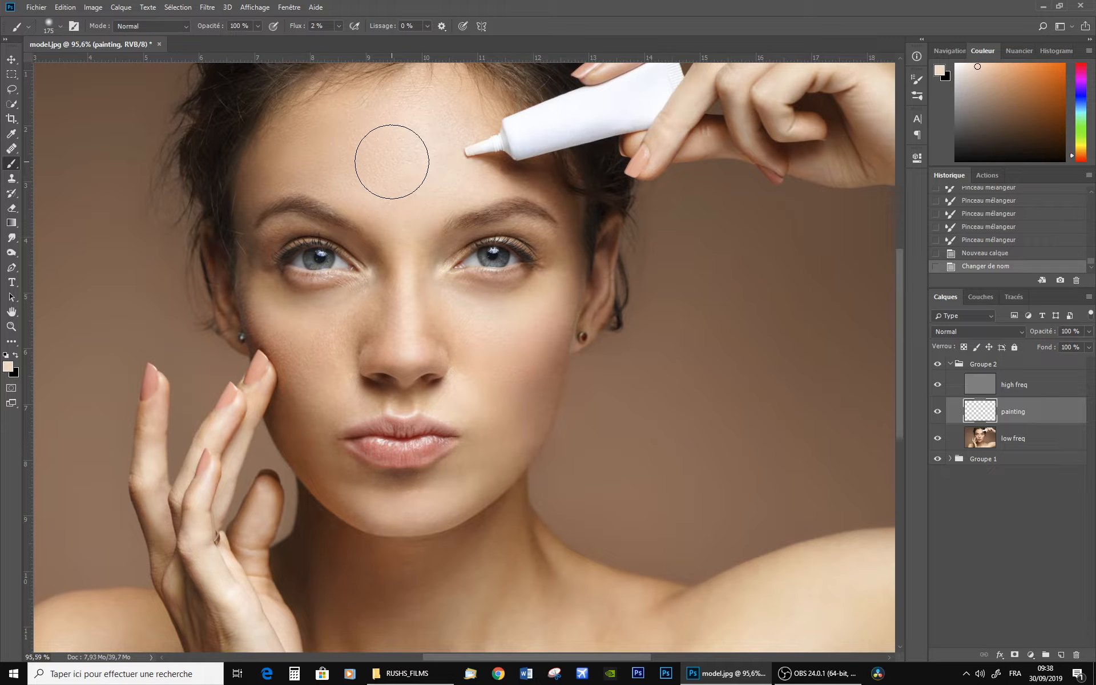
mouse_move(391, 161)
left_mouse_down()
mouse_move(395, 187)
mouse_move(413, 174)
mouse_move(417, 146)
mouse_move(393, 137)
mouse_move(402, 154)
mouse_move(381, 142)
mouse_move(346, 171)
mouse_move(385, 173)
left_mouse_up()
Reduce the brush to 125 px and paint sampled skin tone over the cheek beside the raised fingers
left_click(346, 172, "ctrl")
left_click(346, 172, "ctrl")
left_click_drag(389, 462, 467, 221)
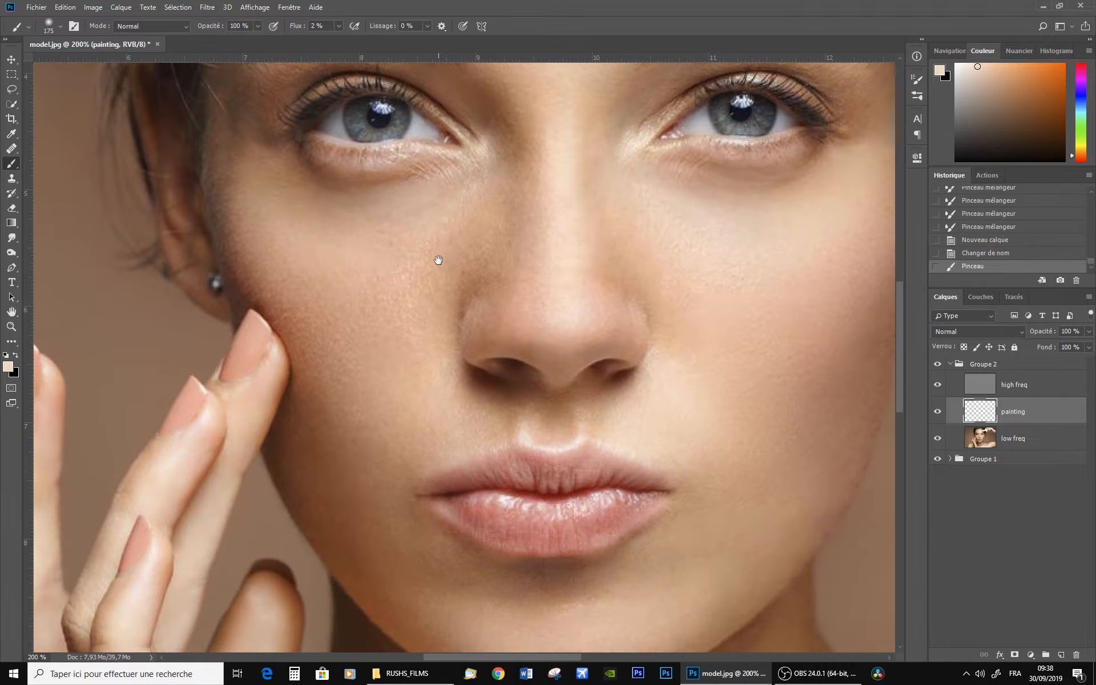
key("bracketleft")
key("bracketleft")
mouse_move(387, 298)
left_mouse_down()
mouse_move(441, 240)
mouse_move(436, 261)
mouse_move(505, 299)
left_mouse_up()
left_click(386, 264, "alt")
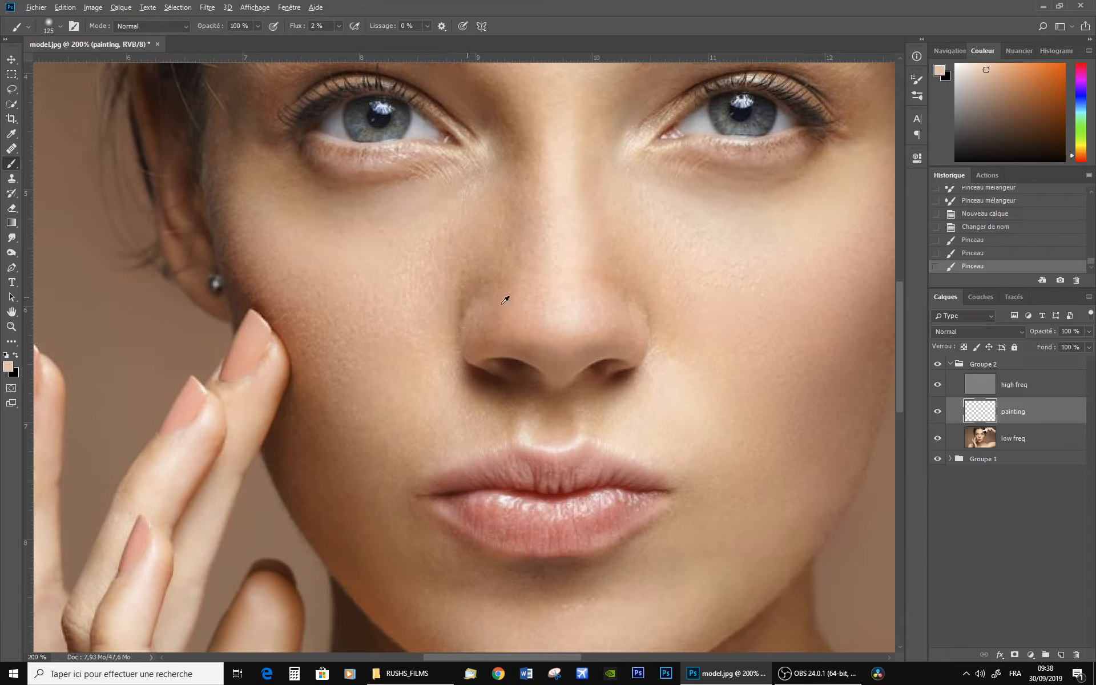
Reduce the brush to 80 px and even out both sides of the nose with tones sampled from the adjacent cheeks
left_click(441, 307, "alt")
key("bracketleft")
key("bracketleft")
key("bracketleft")
left_click_drag(448, 307, 486, 275)
mouse_move(644, 285)
left_mouse_down()
mouse_move(700, 315)
mouse_move(632, 294)
mouse_move(649, 315)
mouse_move(639, 289)
left_mouse_up()
left_click(703, 310, "alt")
Paint sampled skin tones over the area between the nose and upper lip and around the mouth
left_click(422, 433, "alt")
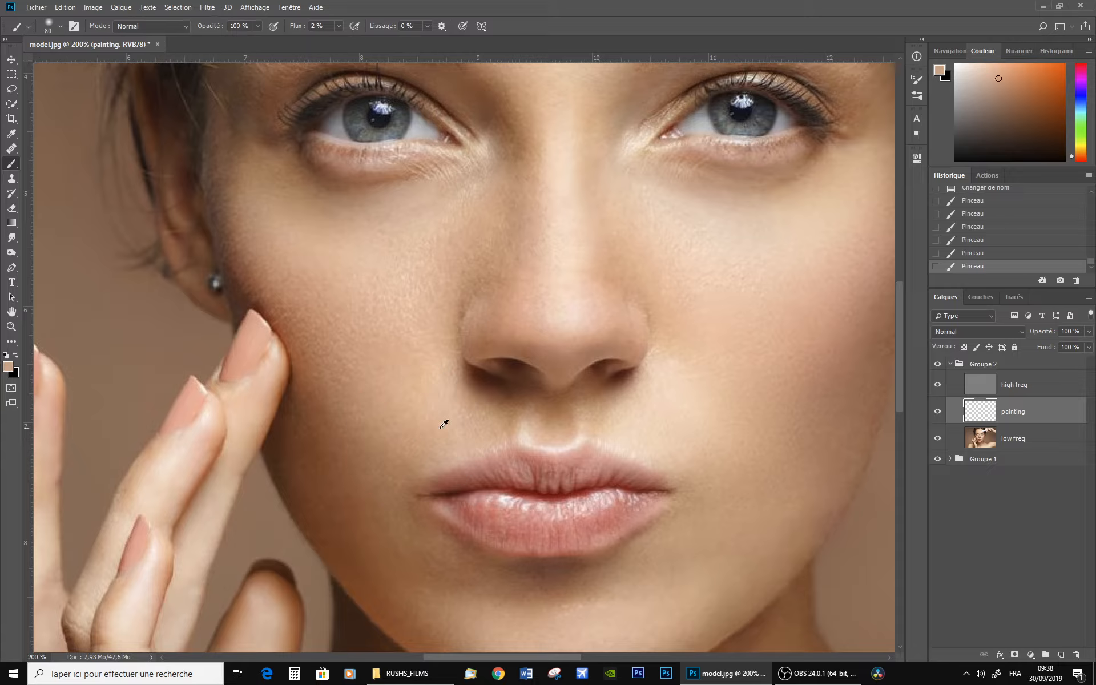
left_click_drag(492, 412, 453, 411)
left_click(611, 416, "alt")
mouse_move(554, 416)
left_mouse_down()
mouse_move(558, 398)
mouse_move(567, 415)
left_mouse_up()
mouse_move(692, 423)
left_mouse_down()
mouse_move(602, 422)
mouse_move(639, 411)
mouse_move(624, 390)
left_mouse_up()
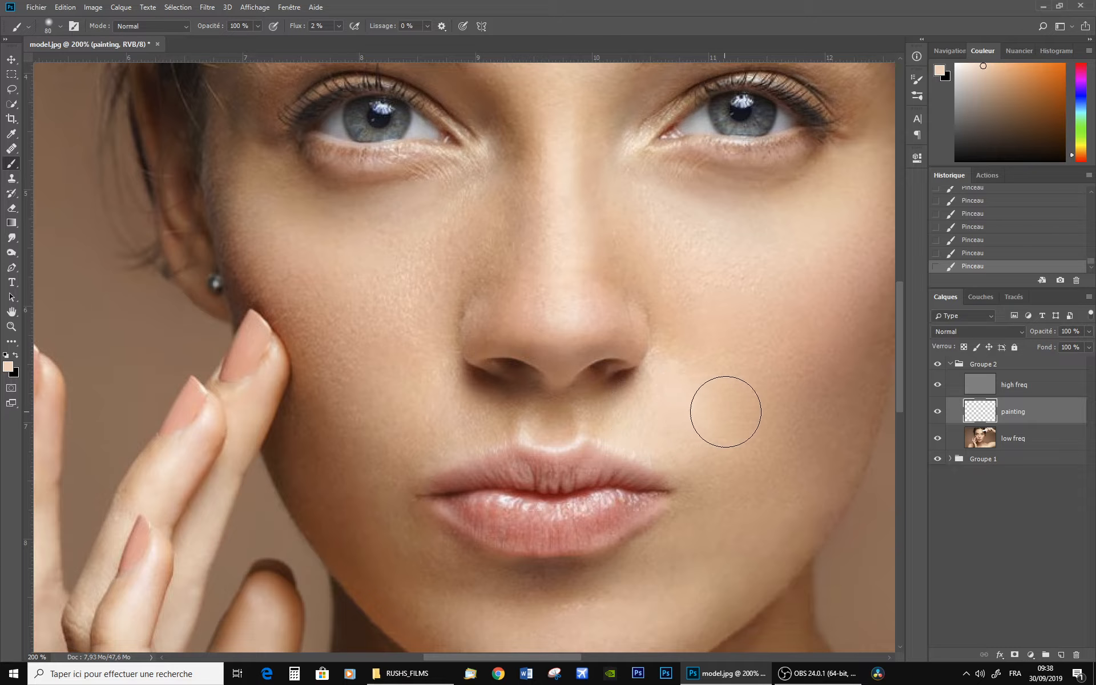
Sample a skin tone from the chin and paint it over the uneven areas of the chin
left_click_drag(724, 411, 643, 291)
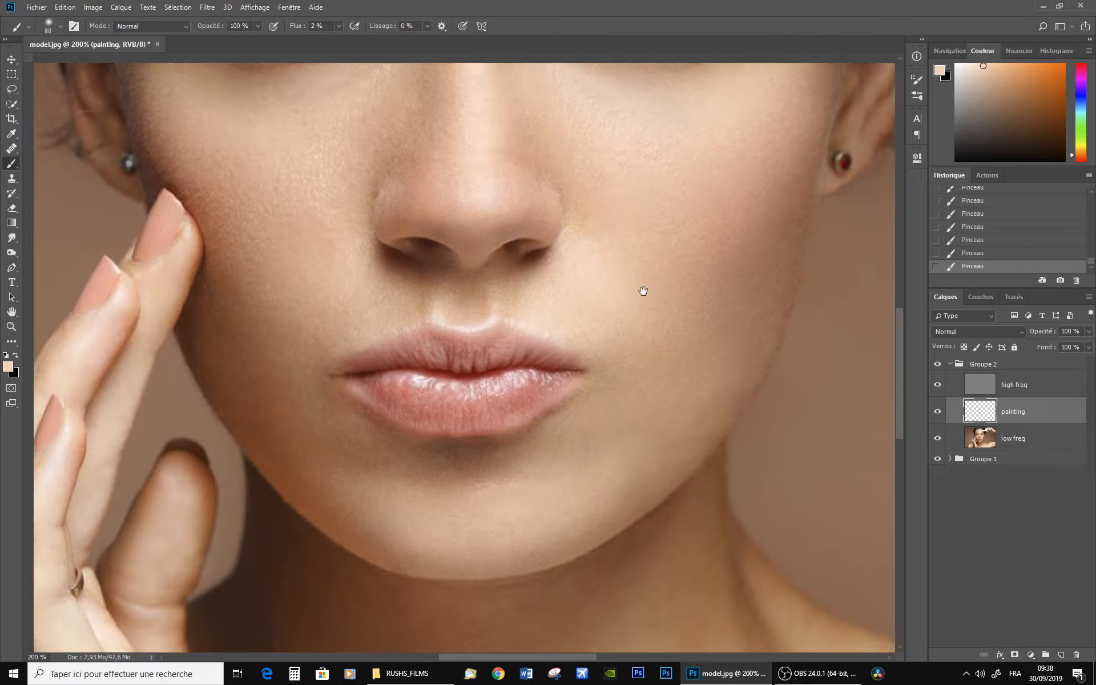
left_click(435, 515, "alt")
mouse_move(359, 508)
left_mouse_down()
mouse_move(415, 533)
mouse_move(314, 465)
mouse_move(404, 536)
left_mouse_up()
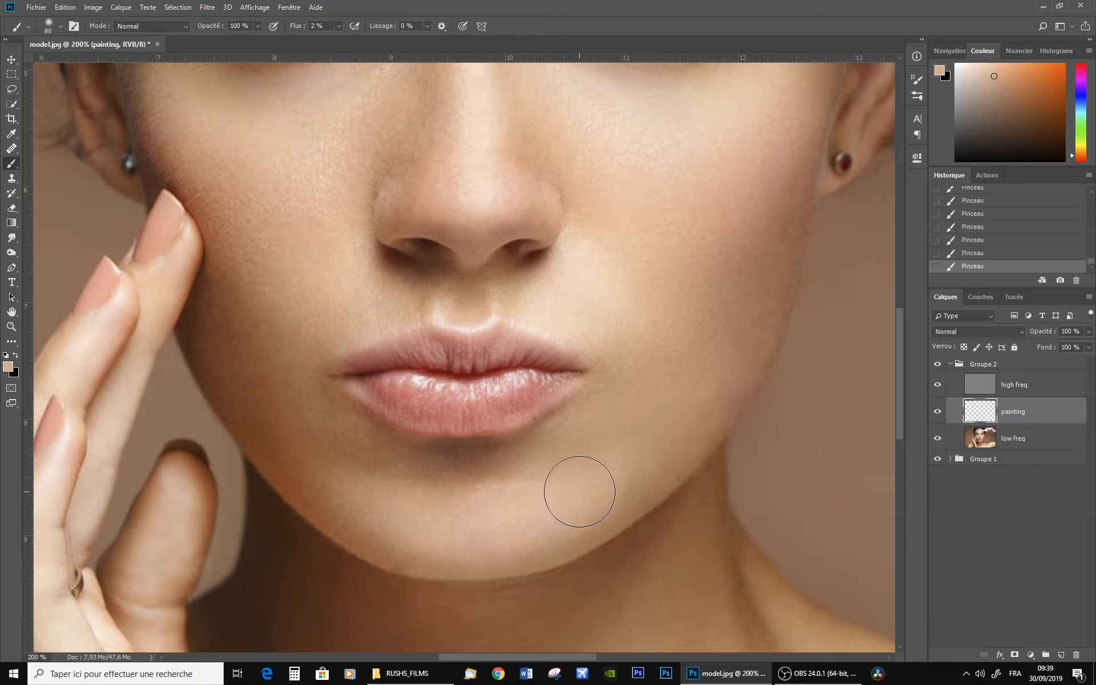
Even out the outer part of the right-hand cheek with a tone sampled from that cheek
left_click_drag(649, 362, 525, 486)
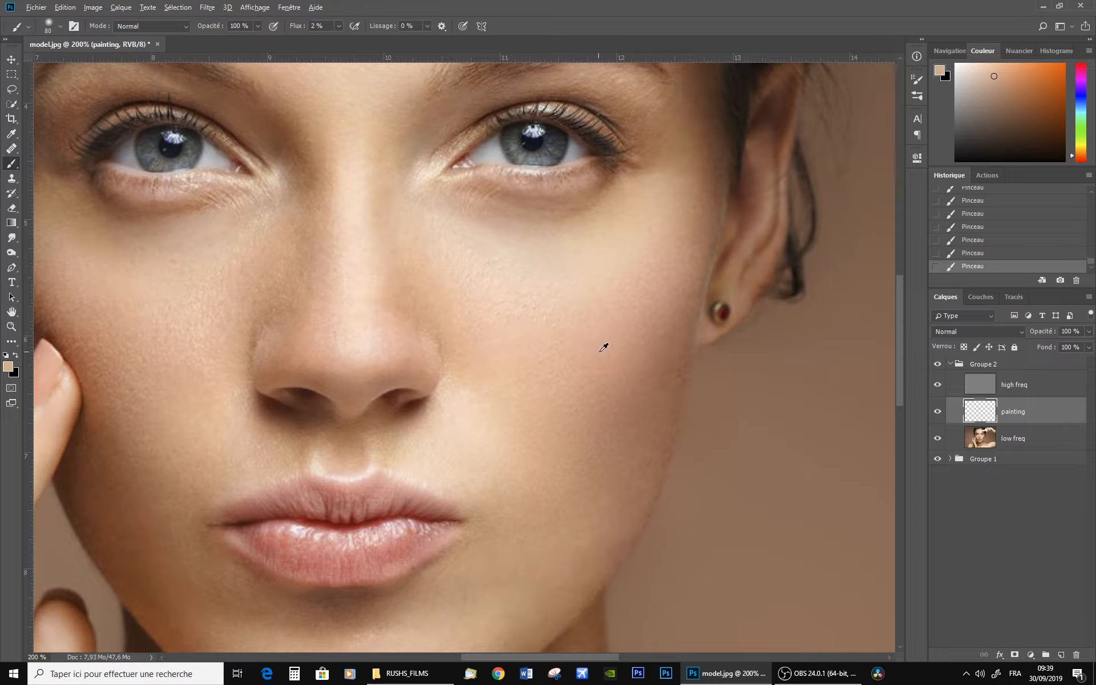
left_click(628, 349, "alt")
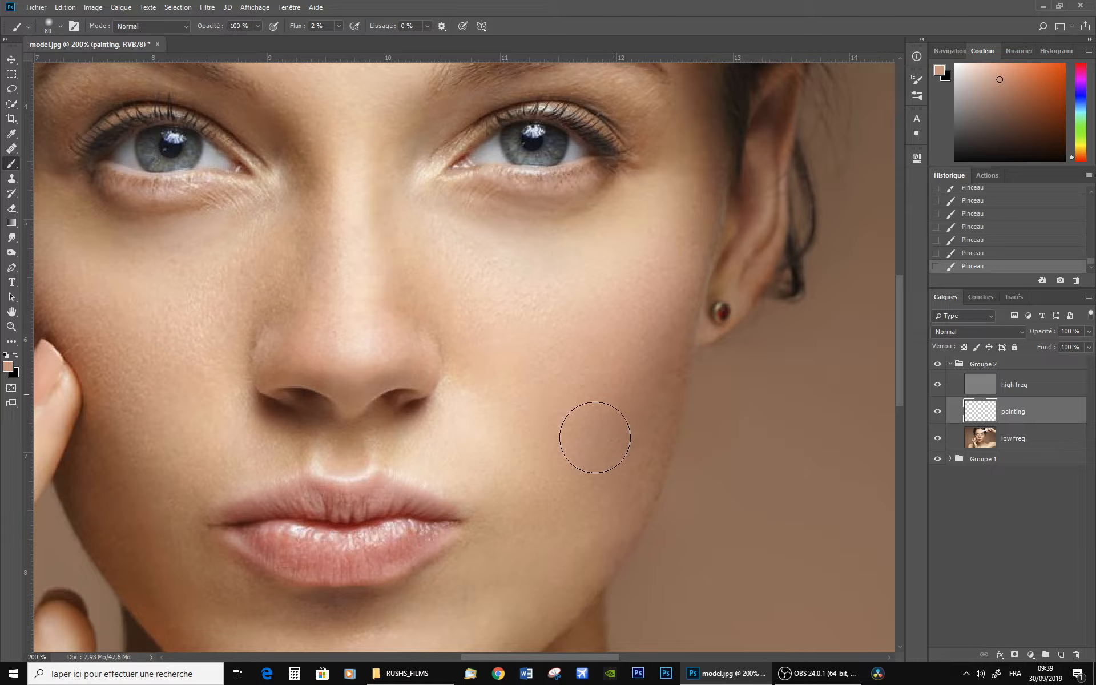
mouse_move(595, 437)
left_mouse_down()
mouse_move(605, 411)
mouse_move(581, 465)
mouse_move(601, 431)
mouse_move(605, 451)
left_mouse_up()
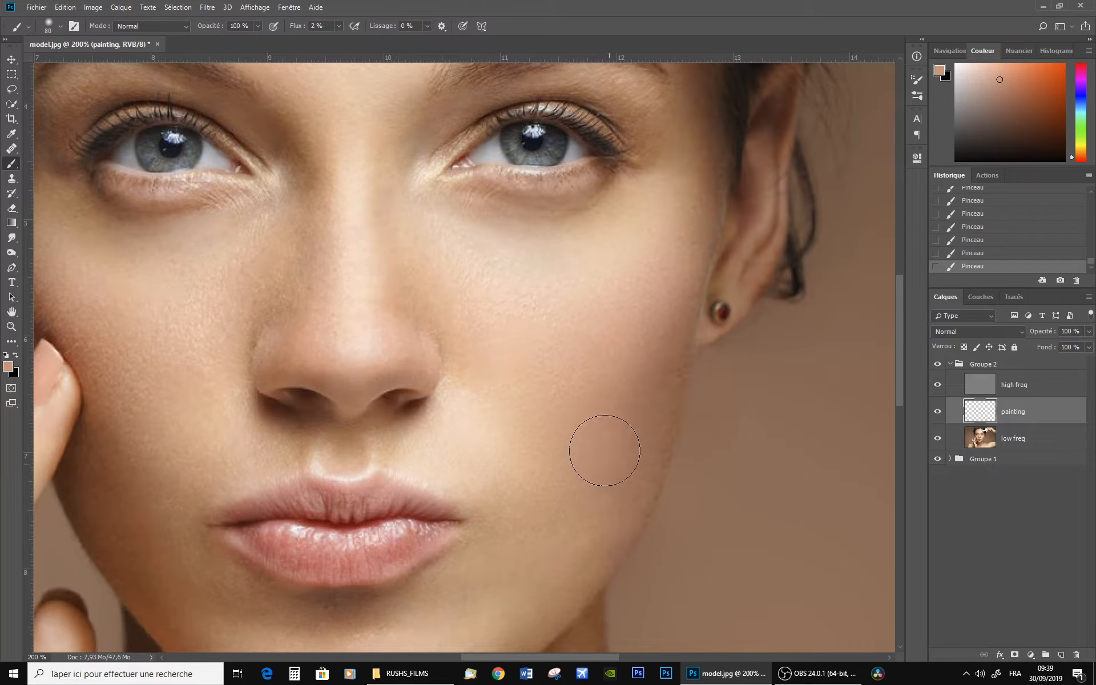
left_click_drag(654, 261, 635, 304)
Sample skin tones from the forehead and paint over its uneven areas above the eyebrows
left_click_drag(330, 255, 364, 550)
left_click_drag(358, 304, 465, 306)
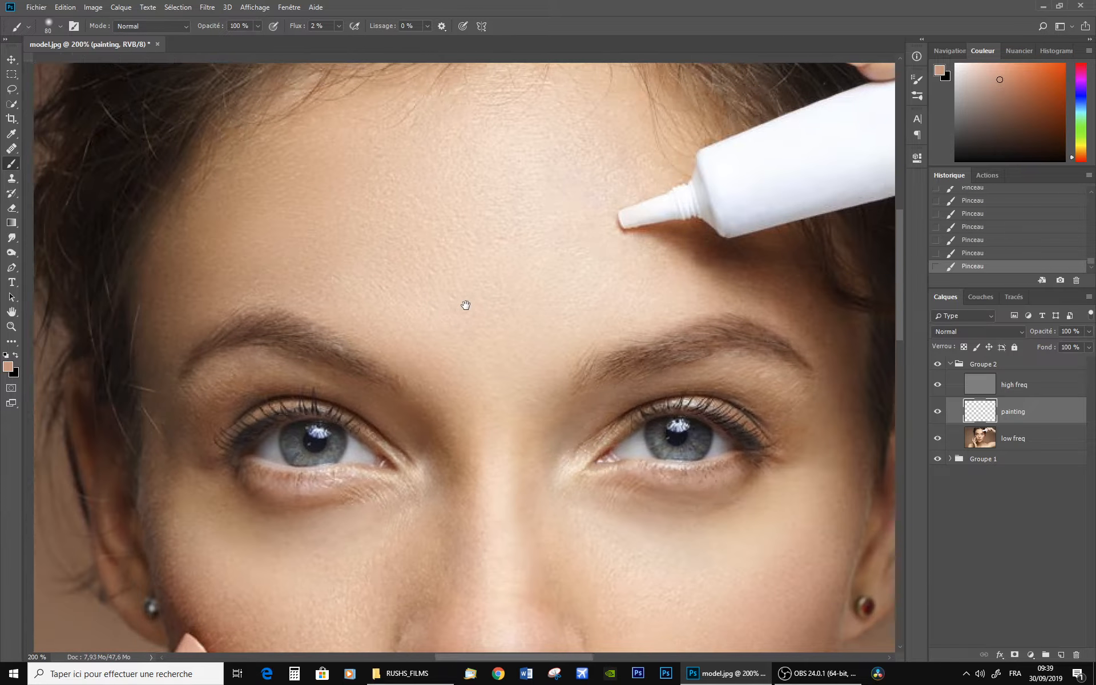
left_click(565, 298, "alt")
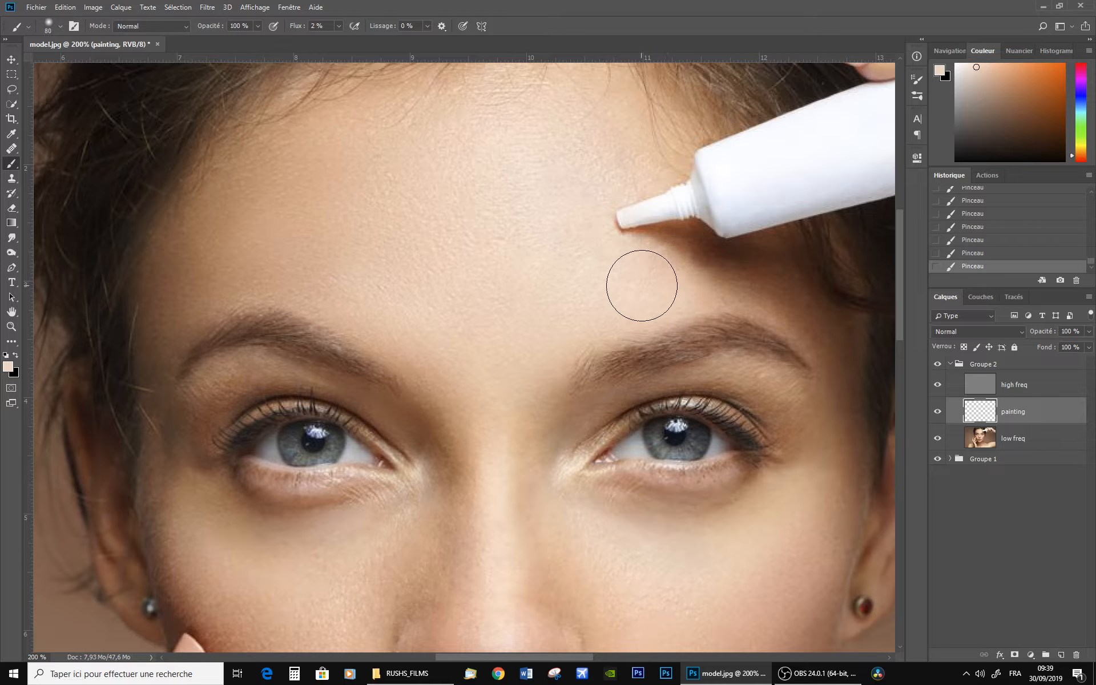
left_click(406, 262, "alt")
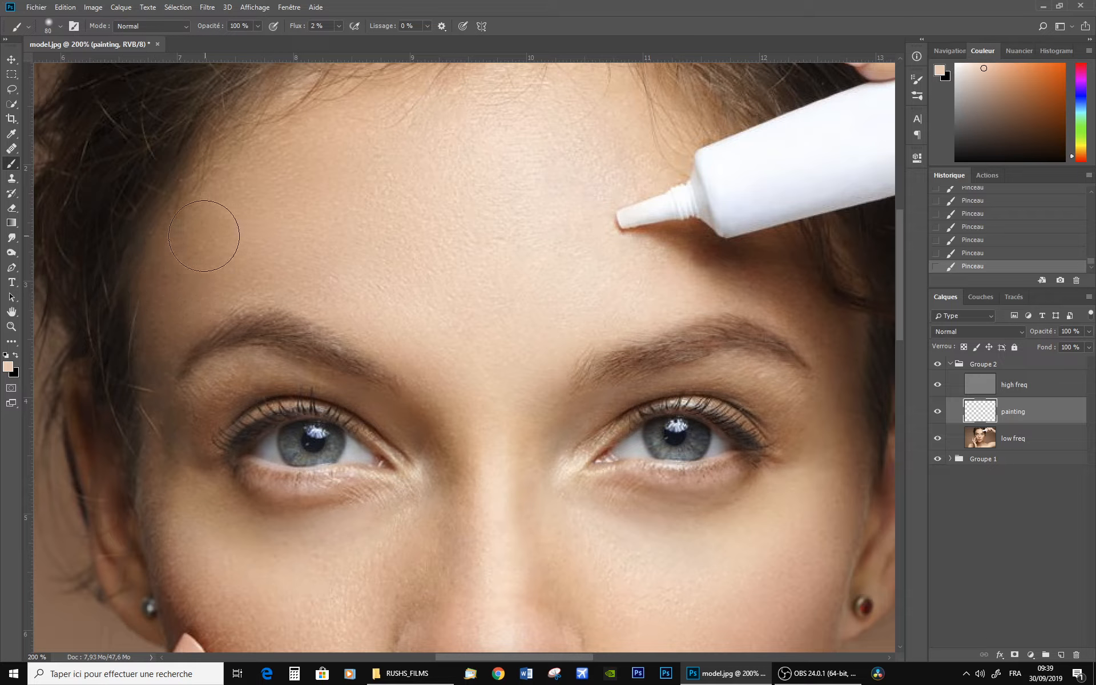
Reduce the brush to 50 px and paint sampled cheek tones over the shadows under both eyes
scroll(363, 303, "down", 2)
scroll(363, 303, "down", 2)
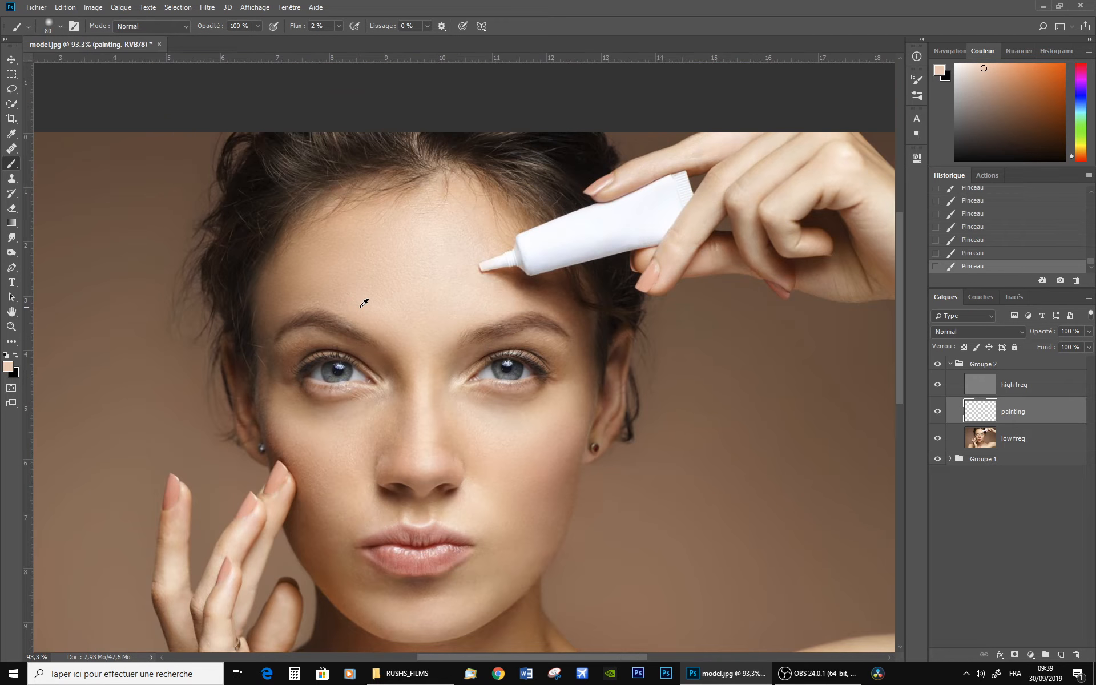
key("bracketleft")
left_click(307, 401, "alt")
left_click(307, 403, "alt")
key("bracketleft")
key("bracketleft")
key("alt")
left_click(500, 417, "alt")
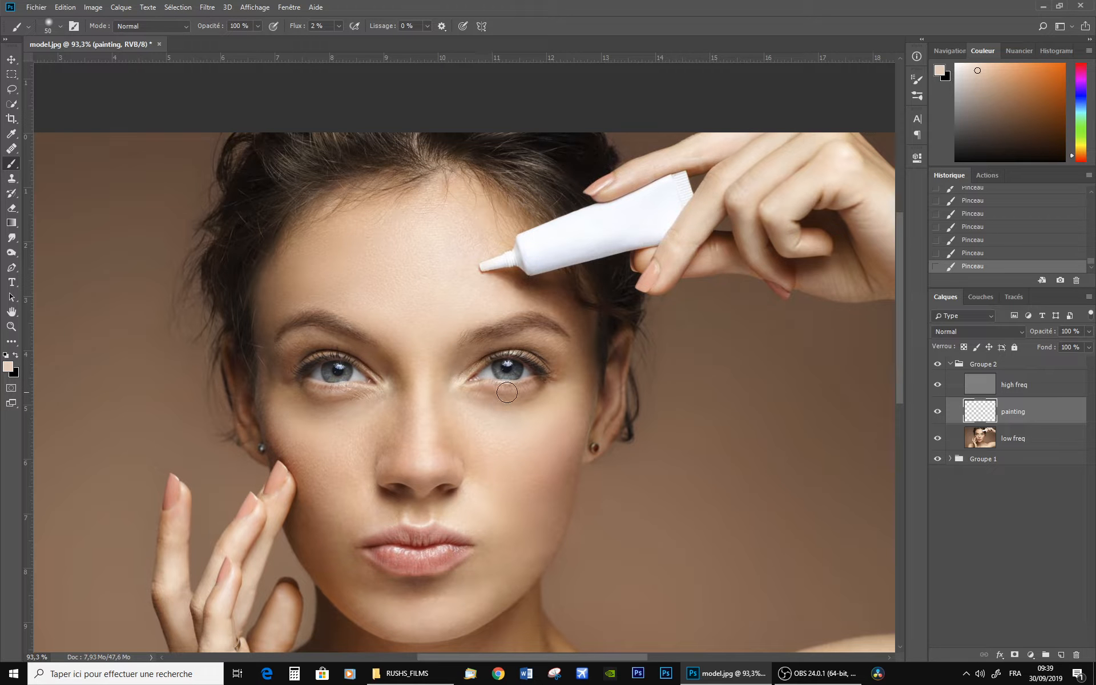
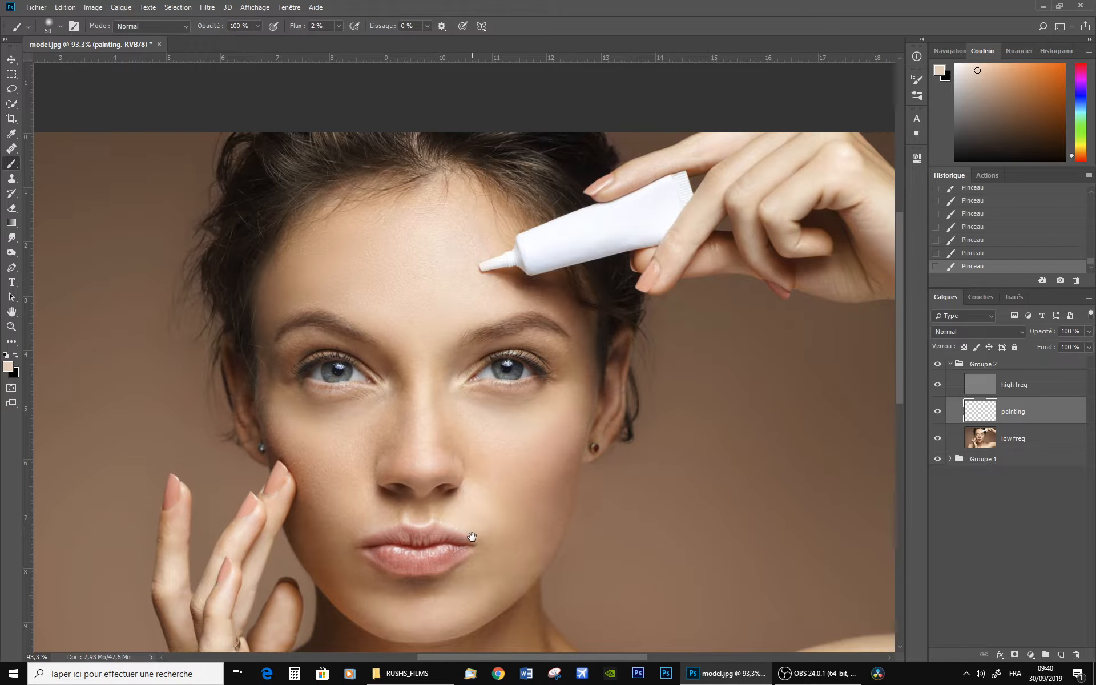
Compare the portrait with and without the "painting" layer by toggling its visibility
left_click_drag(467, 535, 419, 353)
key("ctrl+r")
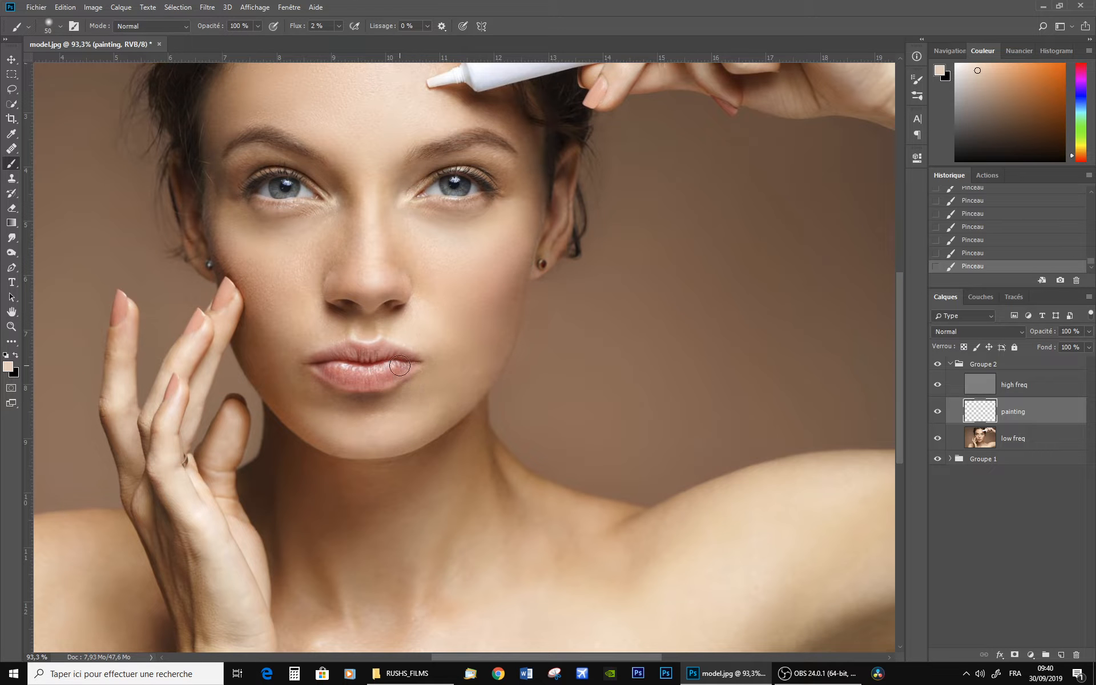
left_click_drag(351, 334, 464, 480)
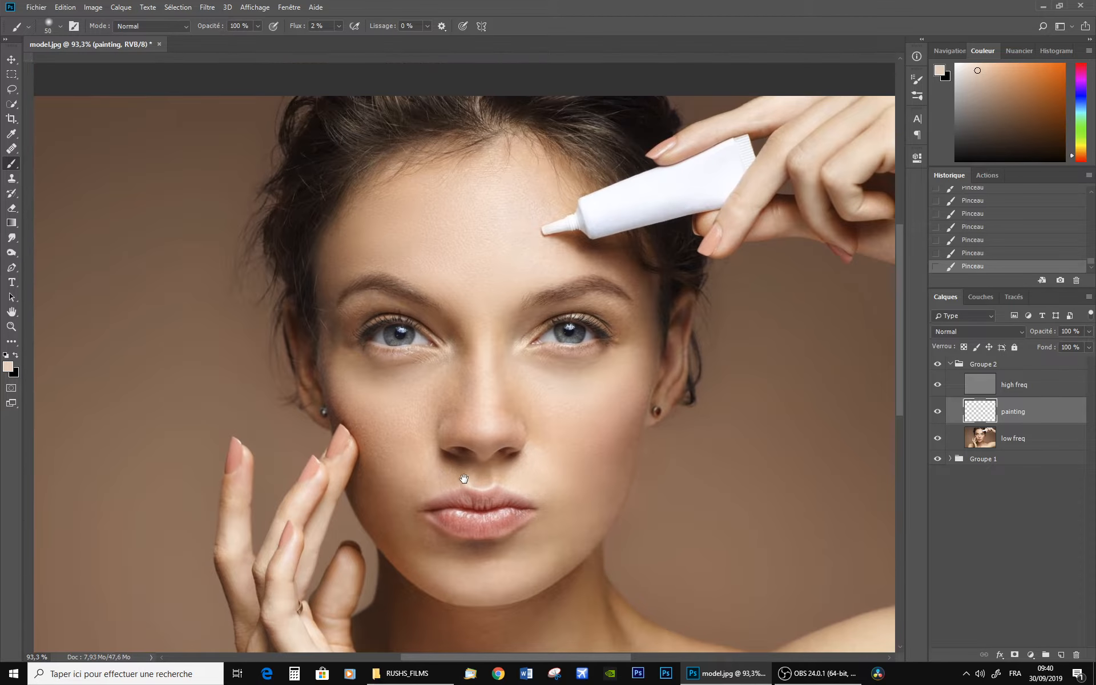
left_click(937, 411)
left_click(938, 412)
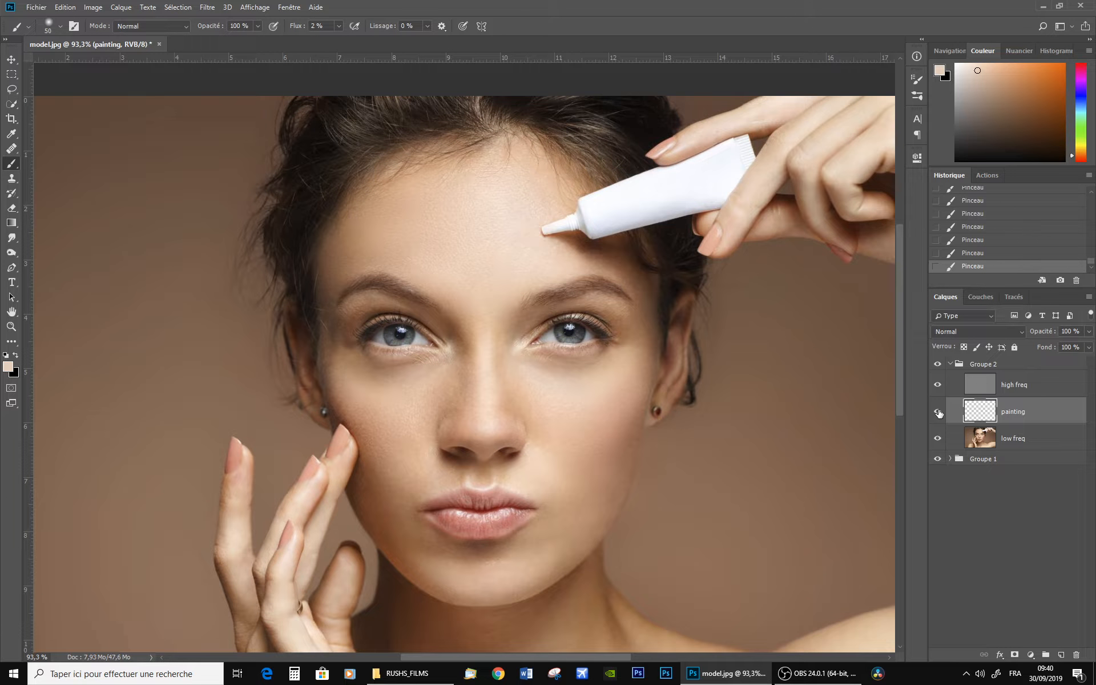
left_click(938, 411)
left_click(937, 411)
left_click(938, 412)
left_click(937, 411)
Stamp all visible layers into a new merged layer above "Groupe 2"
left_click(1006, 365)
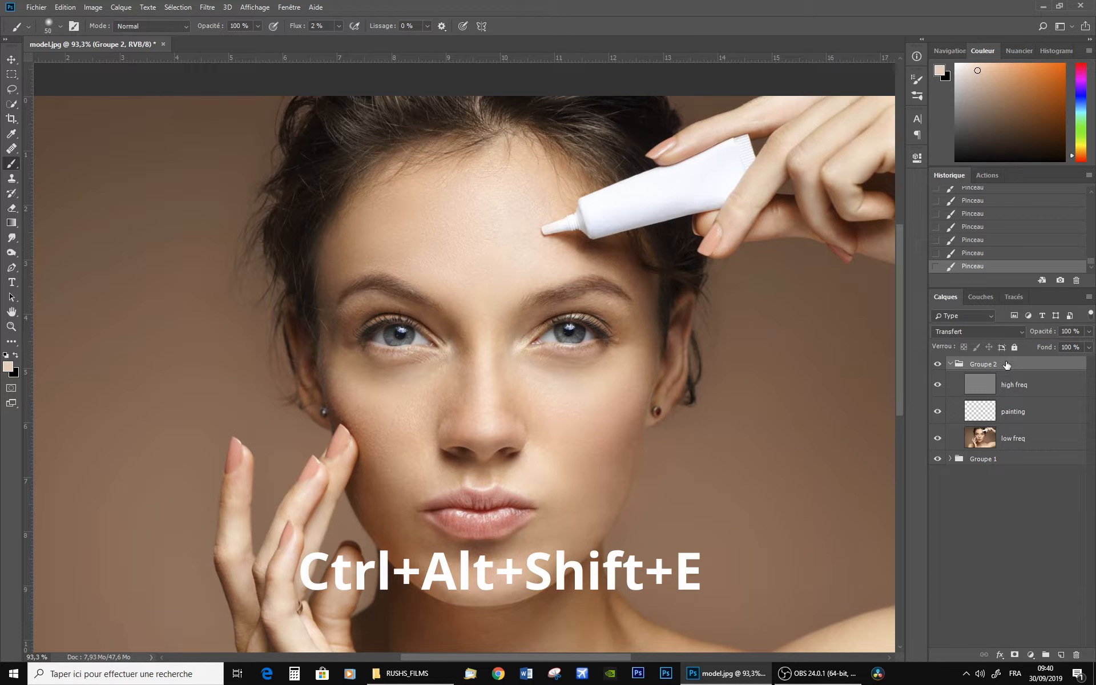
key("ctrl+alt+shift+e")
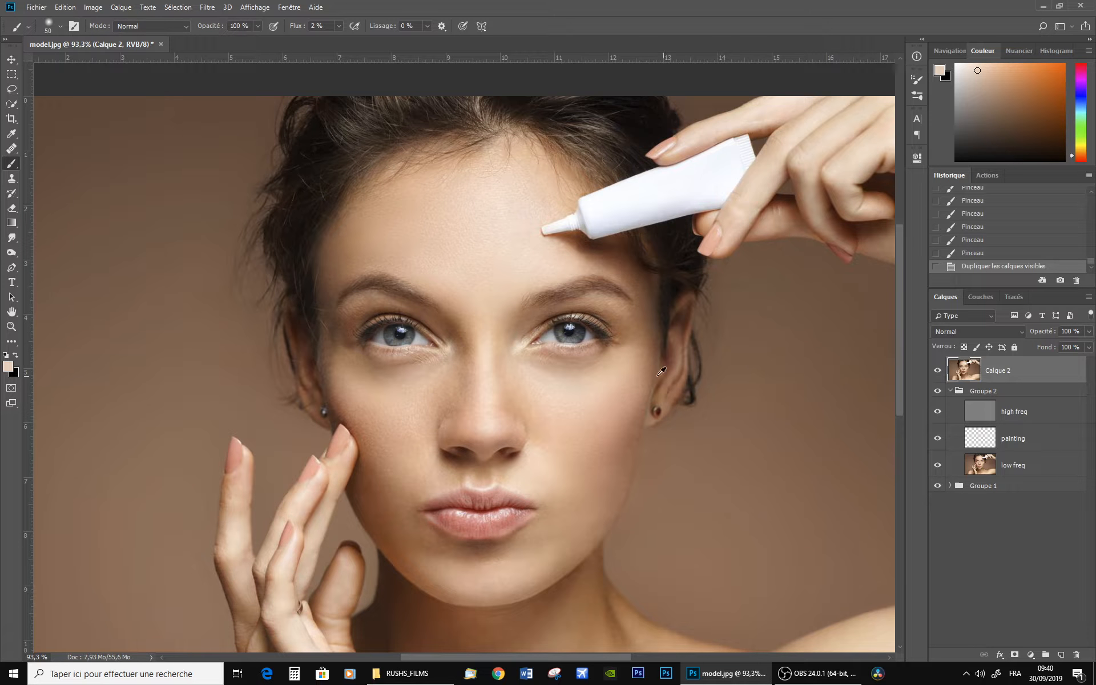
Open the Camera Raw filter on "Calque 2", set Température to +8 and reduce Tons clairs to -83 while checking highlight clipping
scroll(633, 368, "down", 2)
scroll(633, 369, "down", 1)
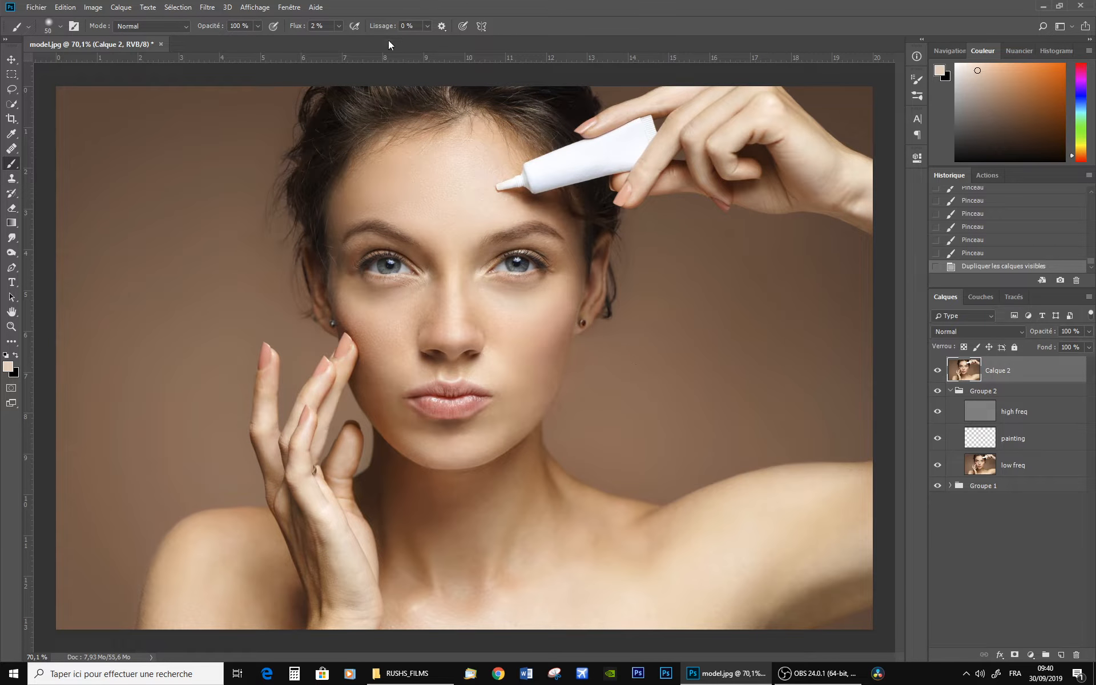
left_click(207, 7)
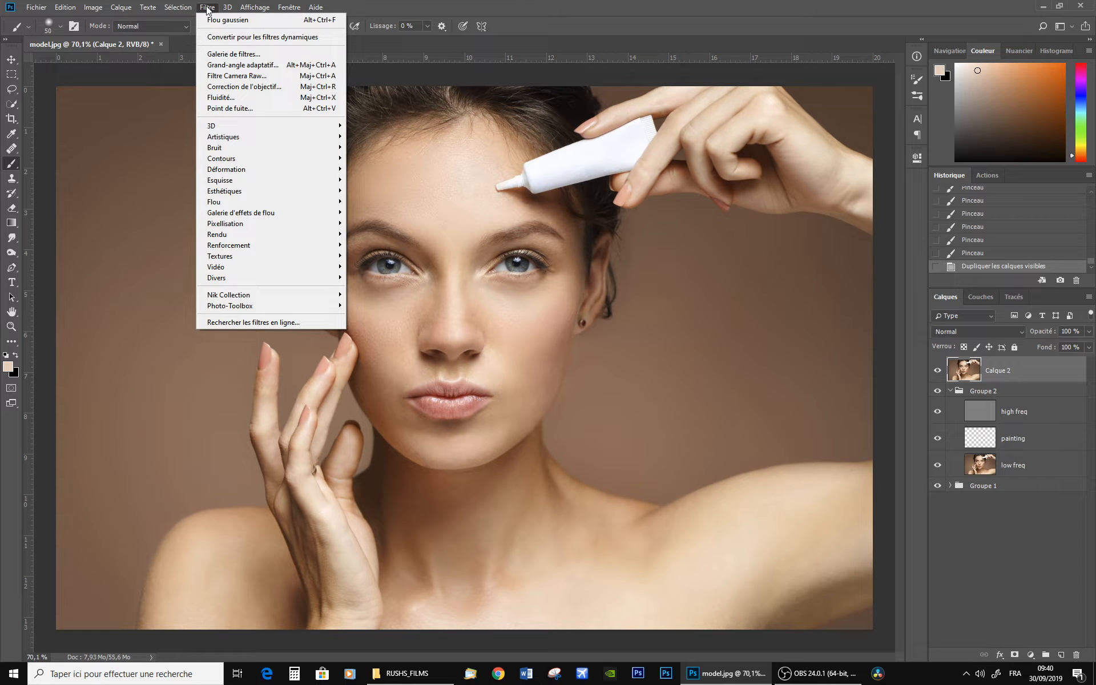
left_click(236, 76)
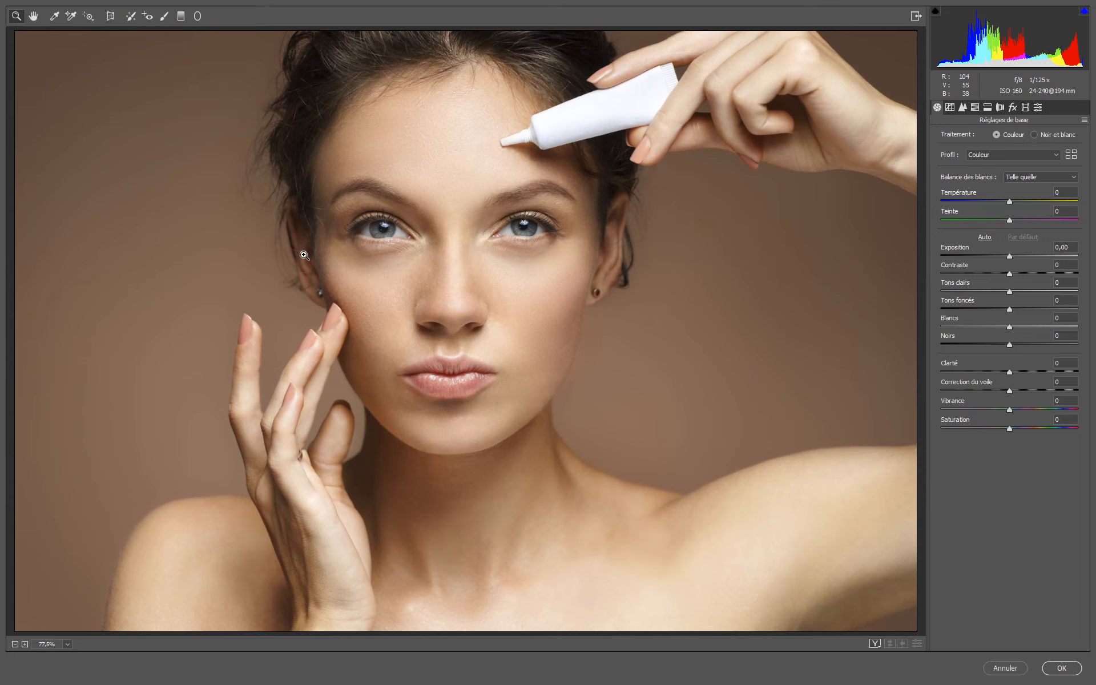
left_click_drag(1010, 200, 1015, 200)
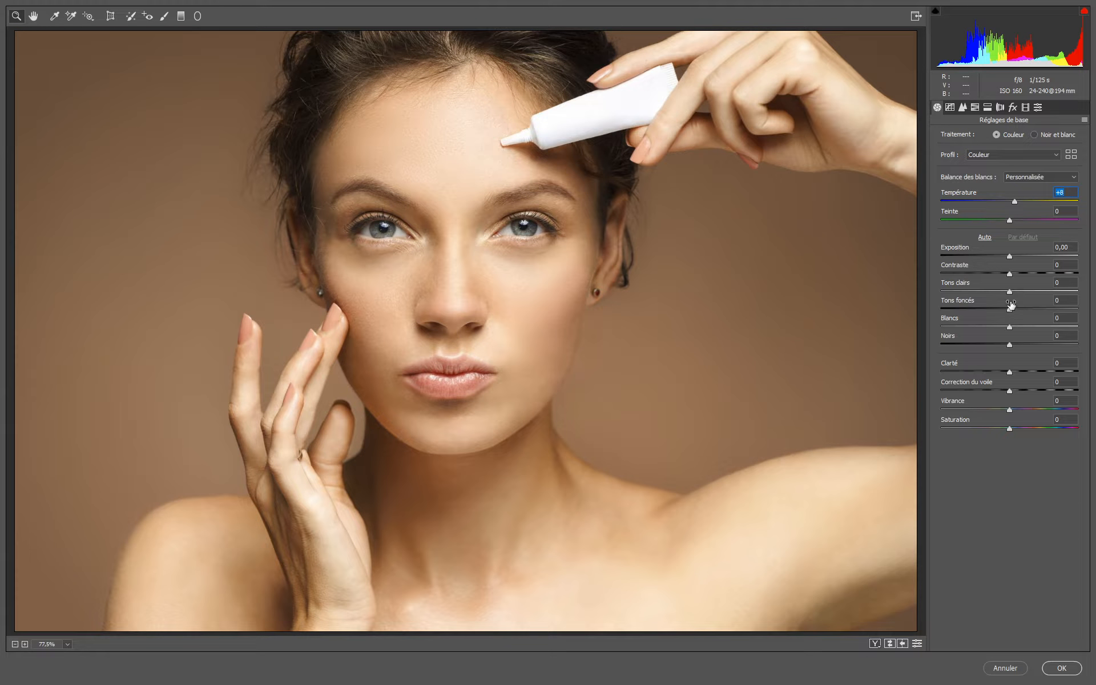
left_click(1083, 13)
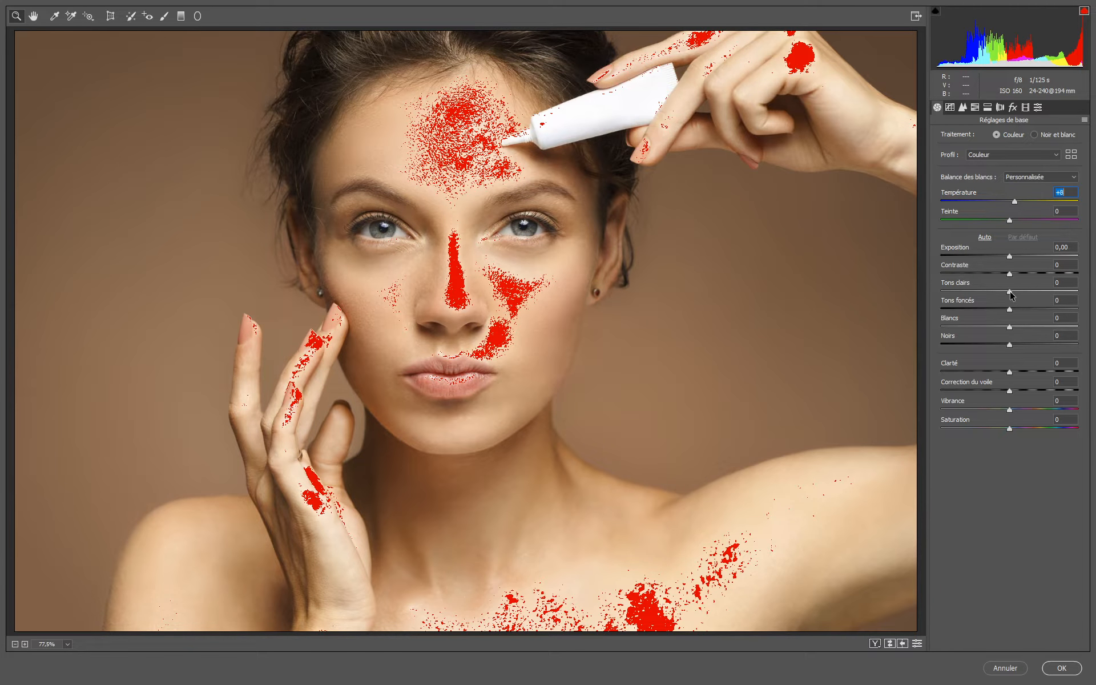
left_click_drag(1009, 292, 954, 295)
left_click(1083, 13)
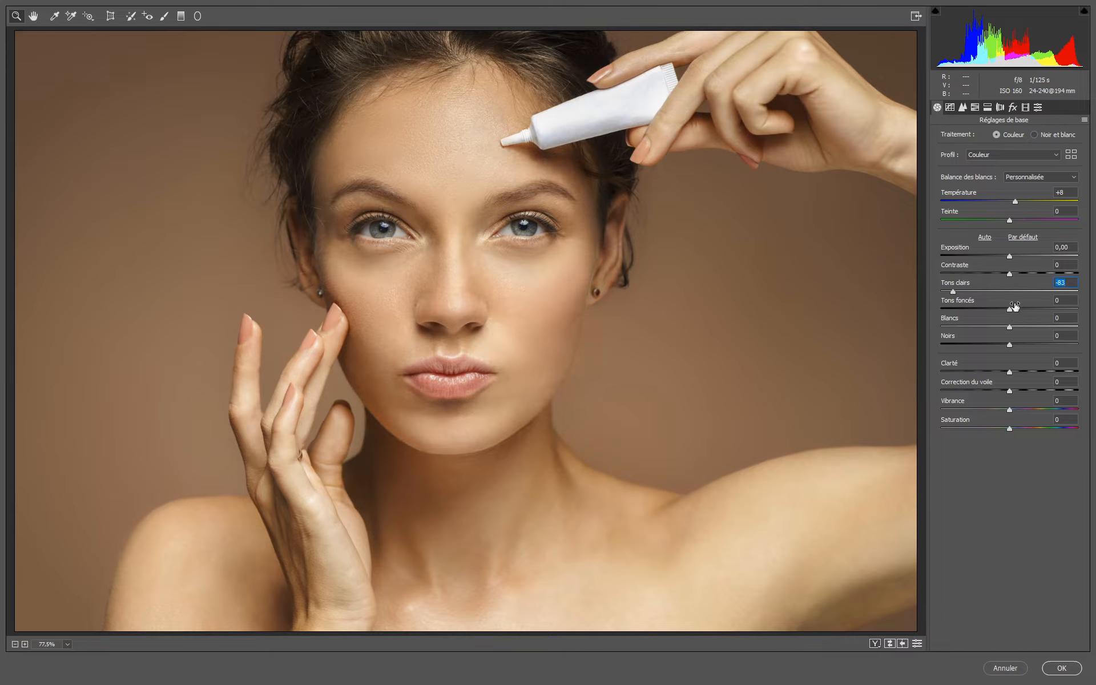
Set Tons foncés to +33, Blancs to +12, Noirs to -2, Correction du voile to +3 and Vibrance to +6, and add a -28 vignette
left_click_drag(1008, 310, 1008, 346)
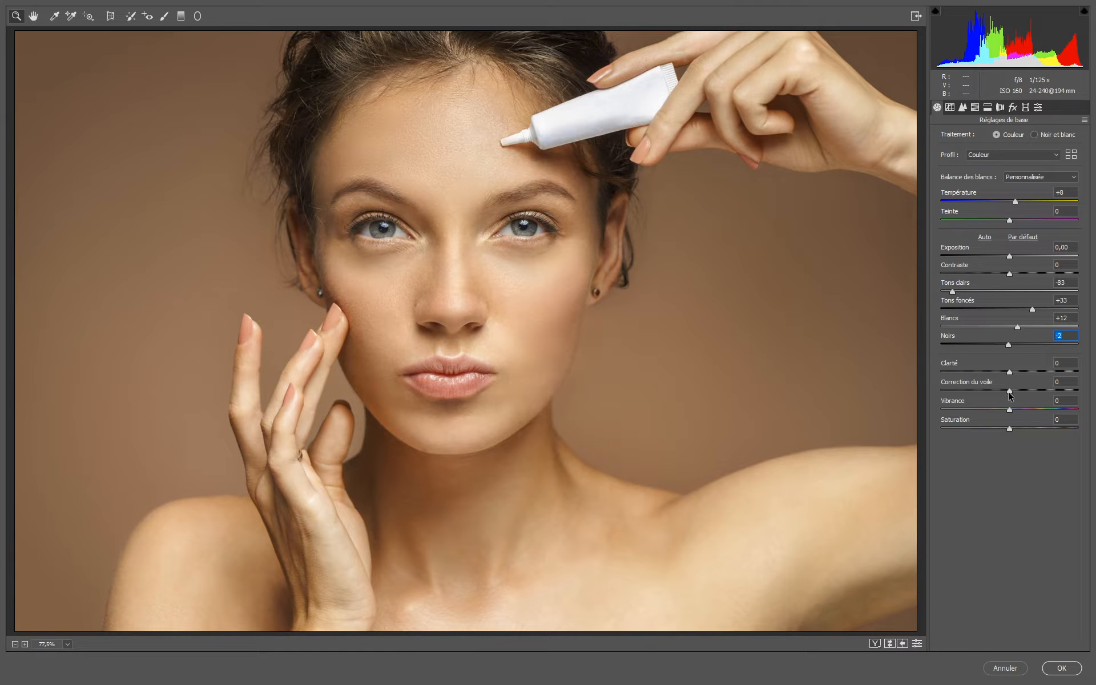
mouse_move(1009, 391)
left_mouse_down()
mouse_move(1021, 391)
mouse_move(1008, 392)
mouse_move(1023, 409)
mouse_move(1013, 408)
left_mouse_up()
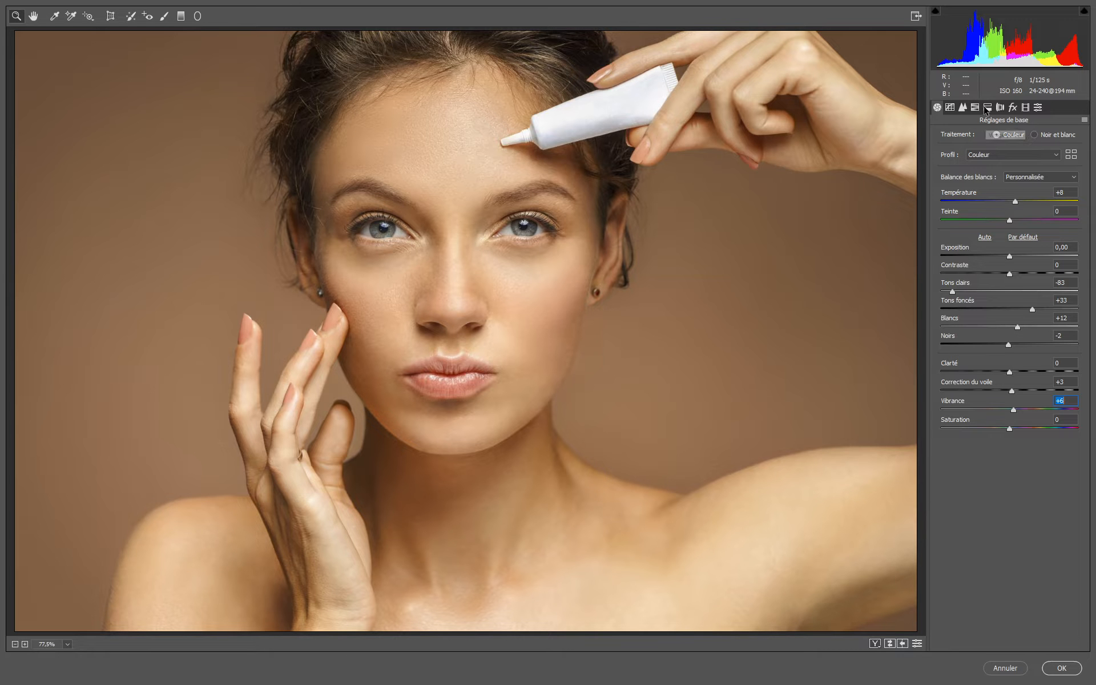
left_click(1011, 107)
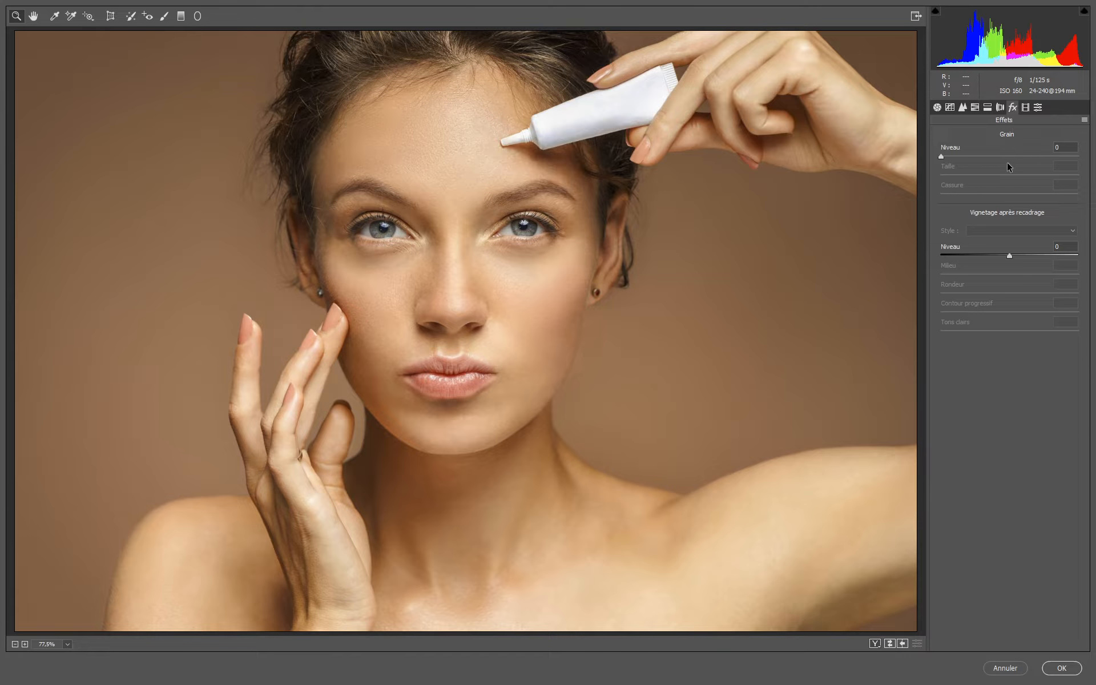
left_click_drag(1008, 255, 991, 258)
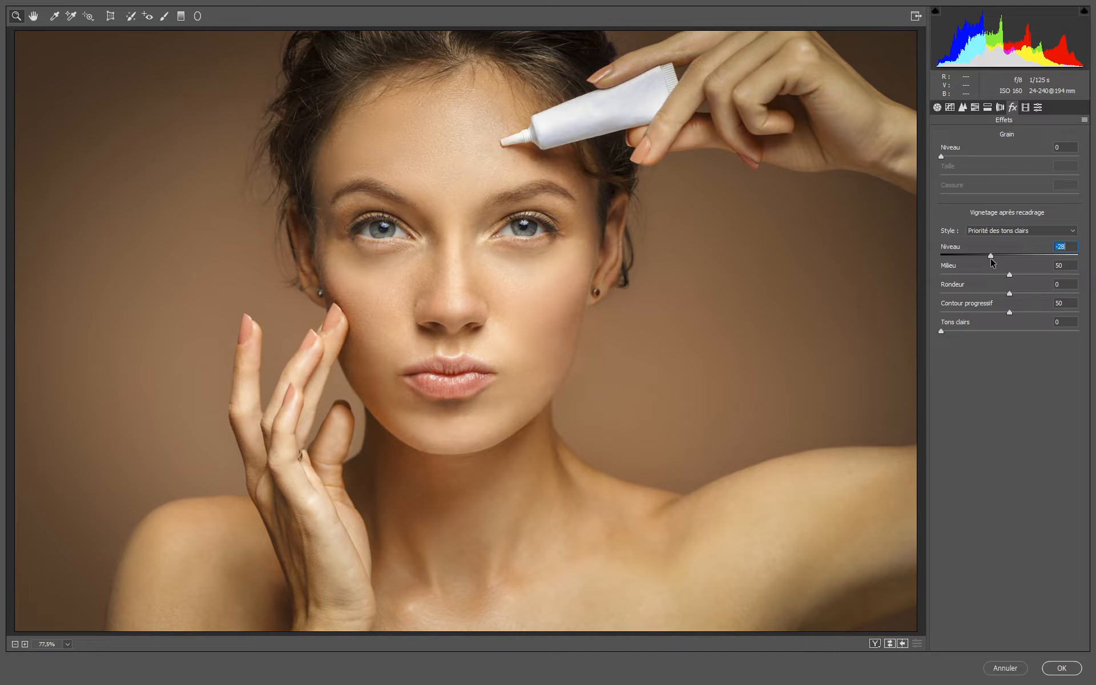
Restrict the sharpening to the portrait's edges by setting Masquage to 87 with the mask preview at 100% zoom
left_click(962, 108)
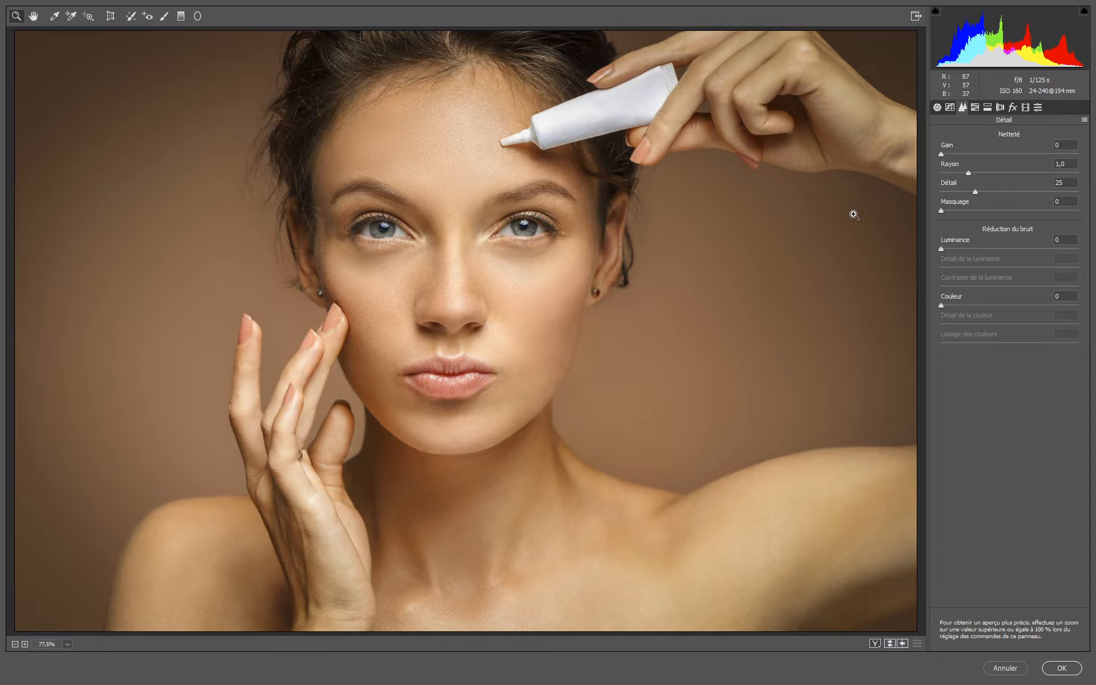
left_click(462, 211)
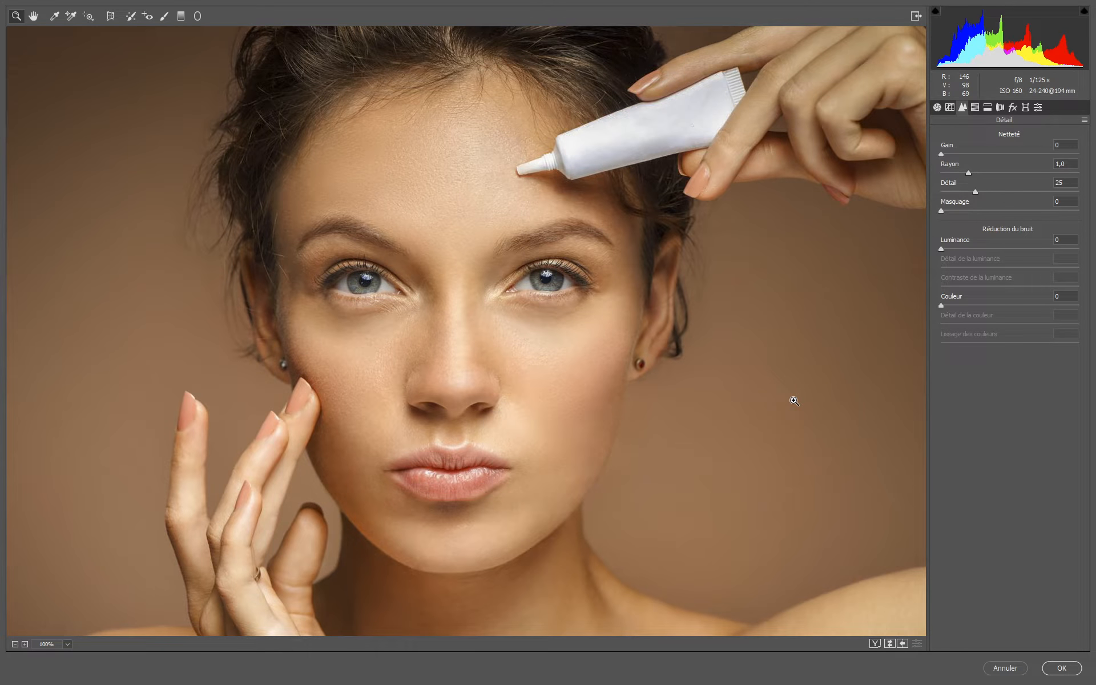
left_click(940, 210)
left_click(942, 210, "alt")
left_click_drag(943, 210, 938, 210)
left_click_drag(960, 220, 1053, 208)
key("alt")
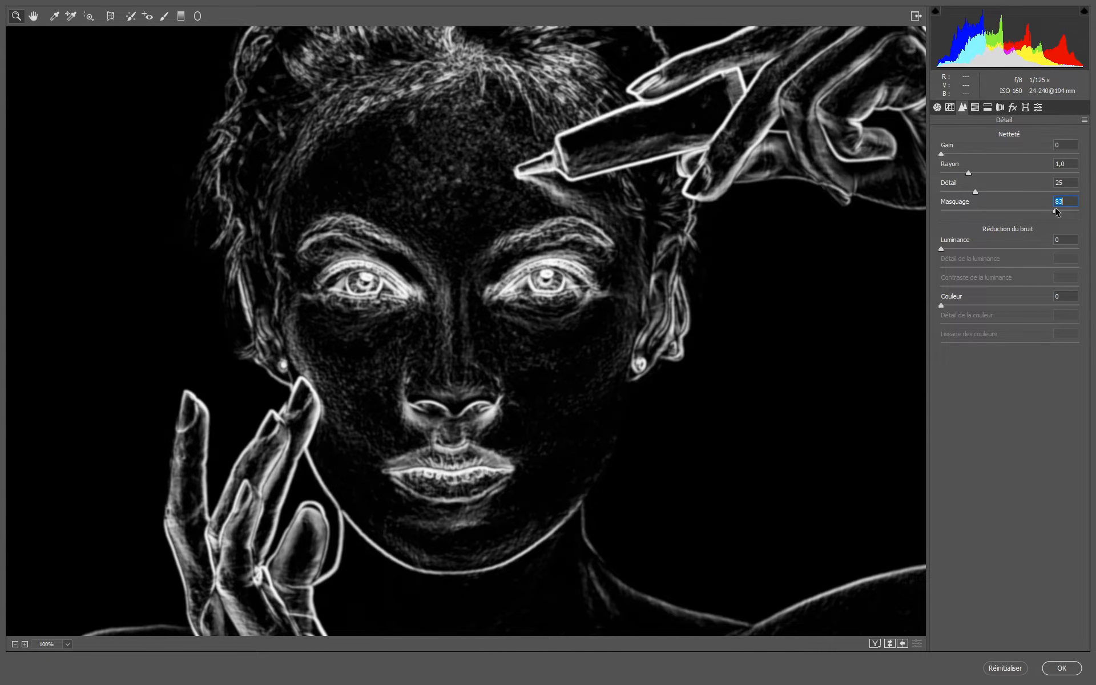
mouse_move(1057, 207)
left_mouse_down()
mouse_move(1071, 212)
mouse_move(1059, 212)
left_mouse_up()
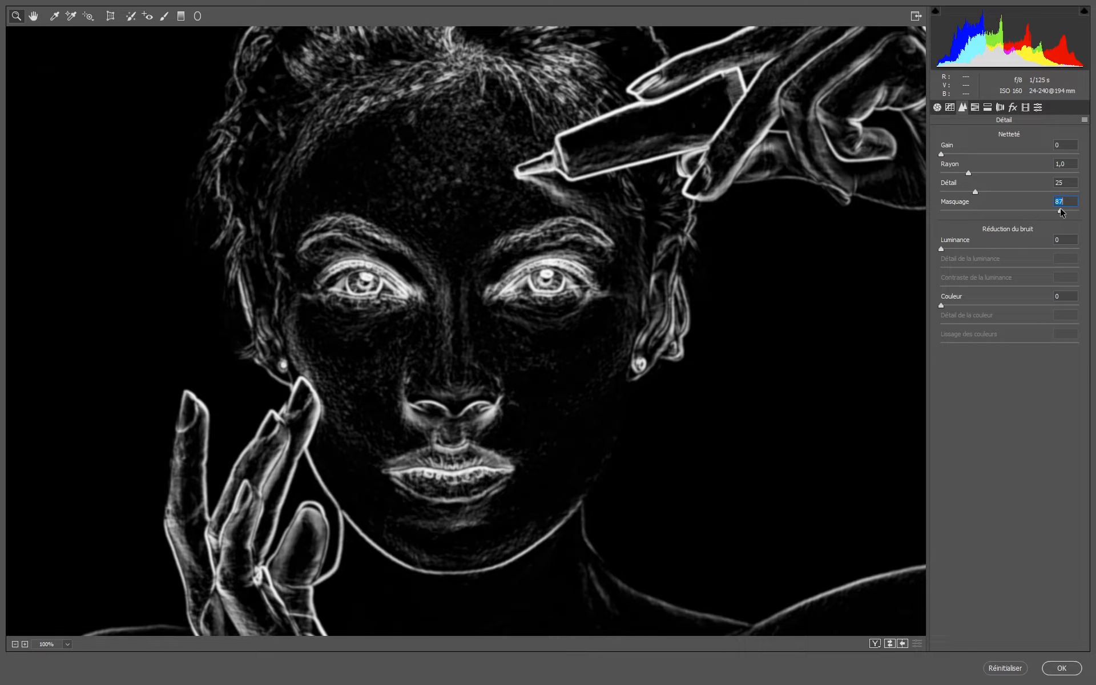
left_click_drag(1060, 208, 1059, 207)
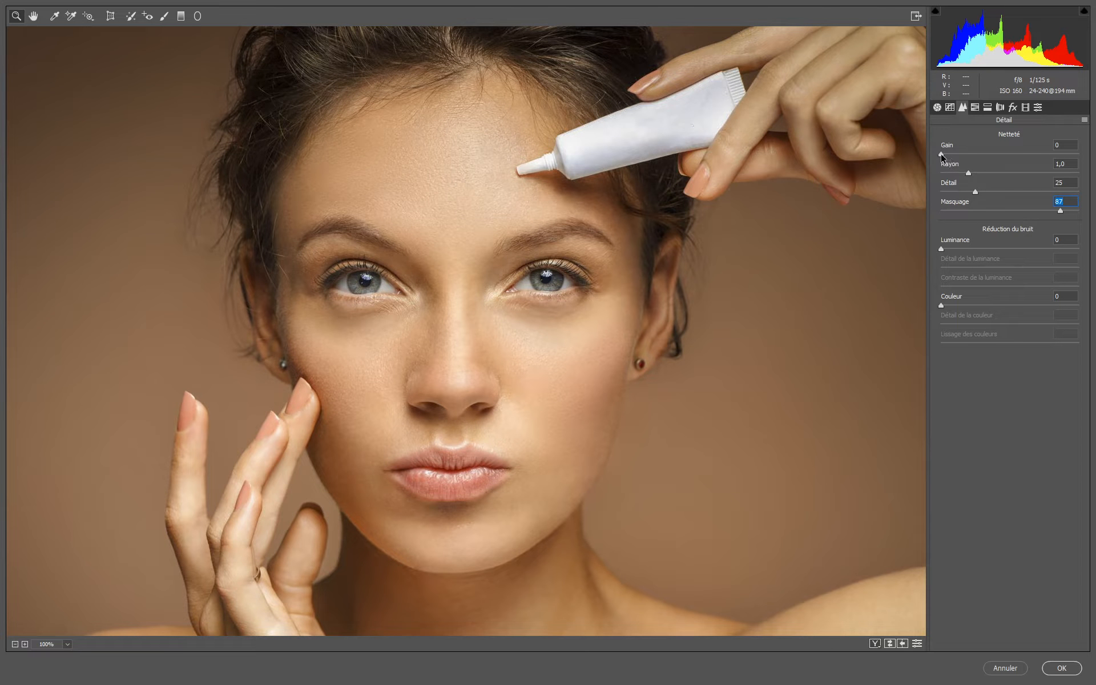
Set the sharpening Gain to 66, compare it with the default setting and apply the Camera Raw adjustments
left_click_drag(940, 154, 1009, 149)
left_click_drag(1007, 153, 1000, 156)
left_click(916, 644)
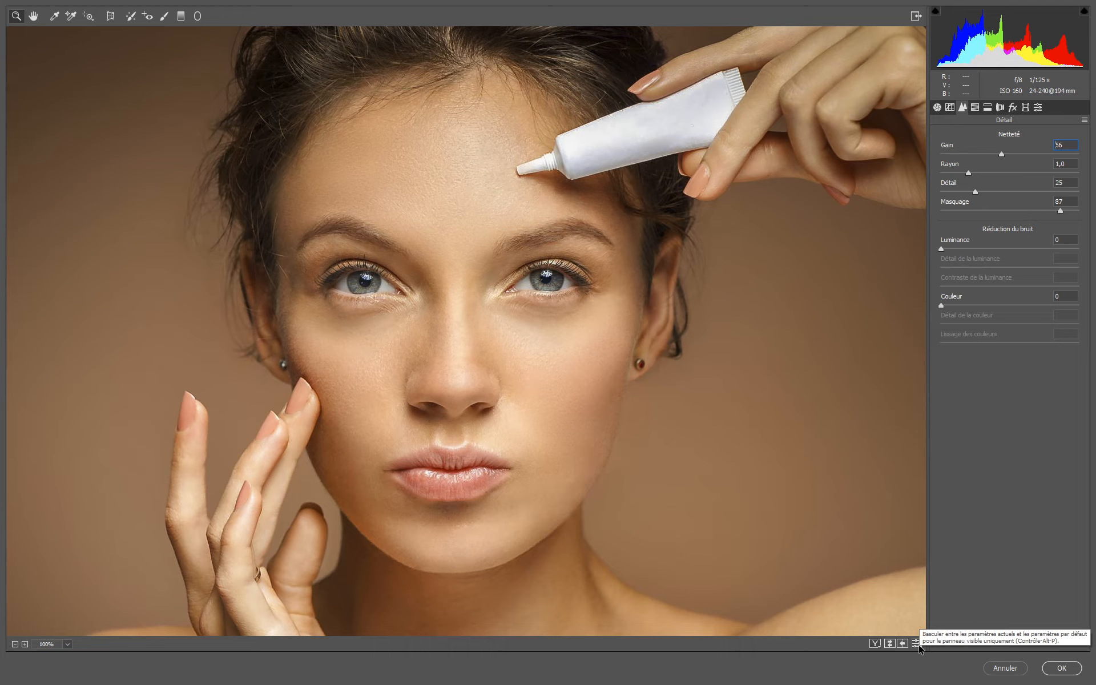
left_click(917, 644)
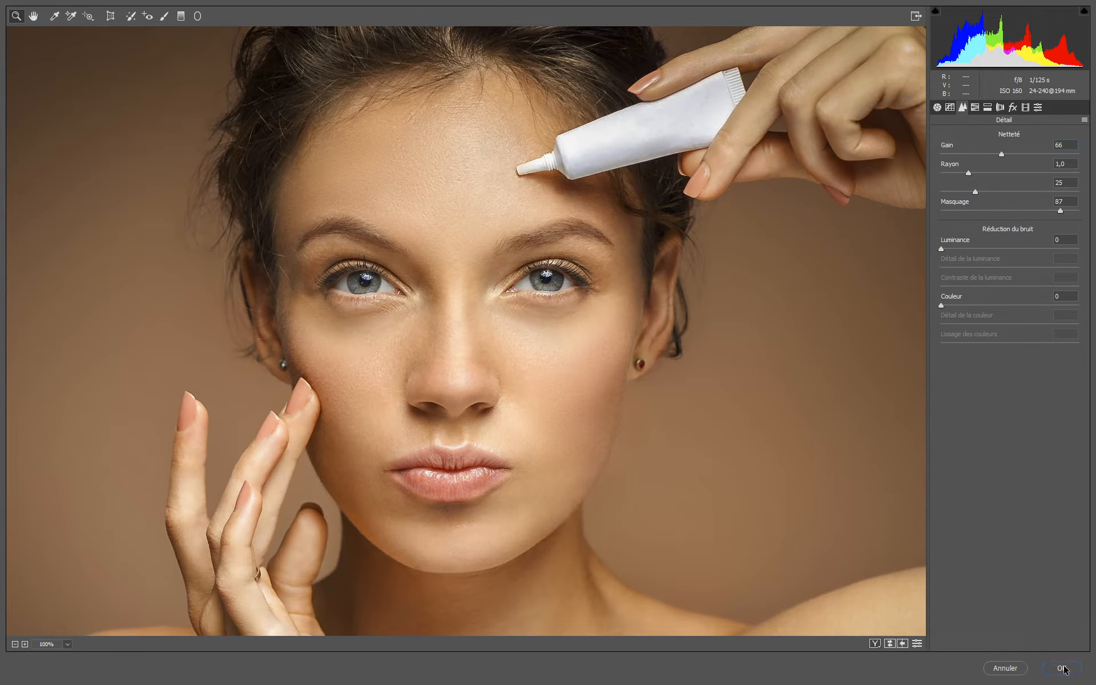
left_click(1062, 668)
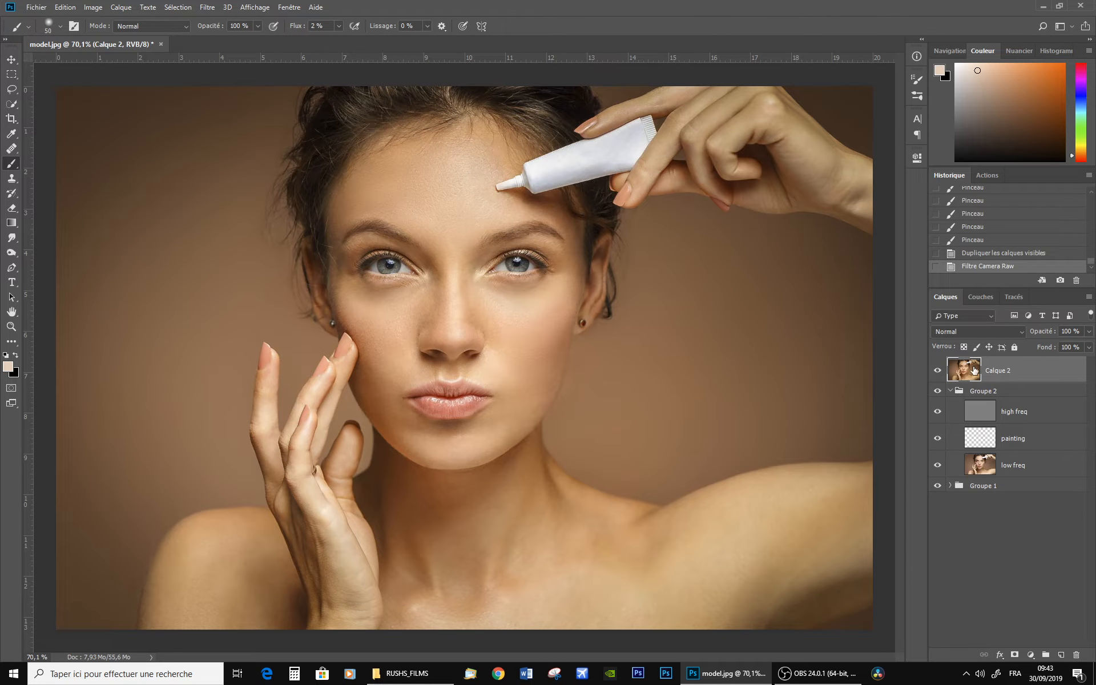
Convert "Calque 2" to a smart object and open the Liquify (Fluidité) filter on it
right_click(1040, 368)
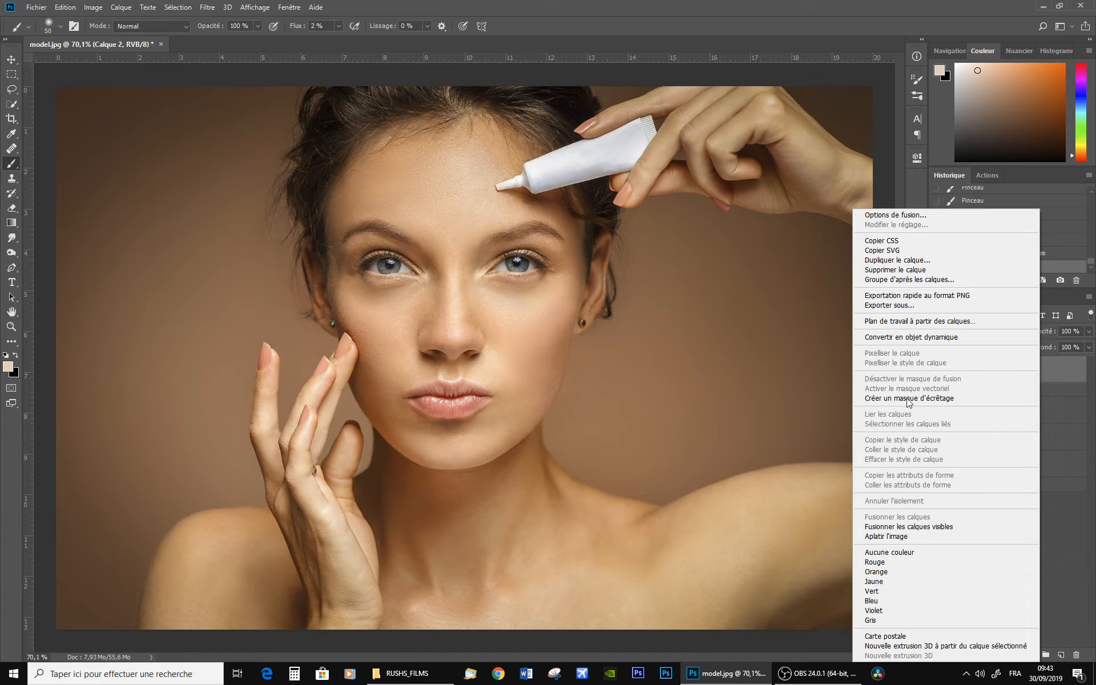
left_click(911, 337)
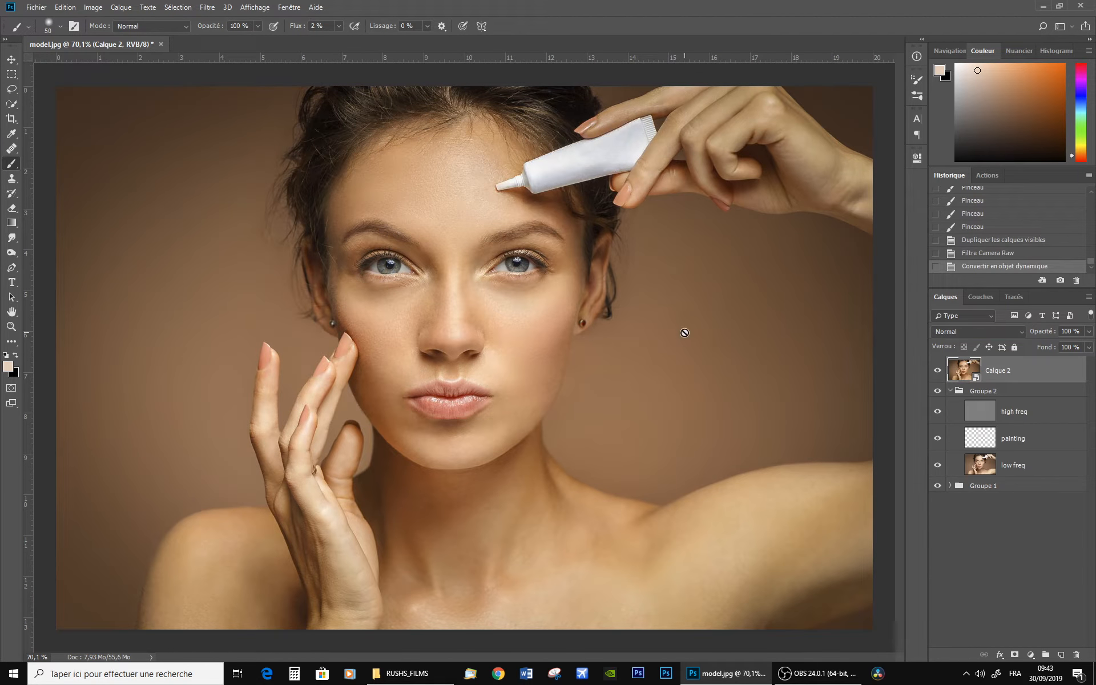
left_click(207, 7)
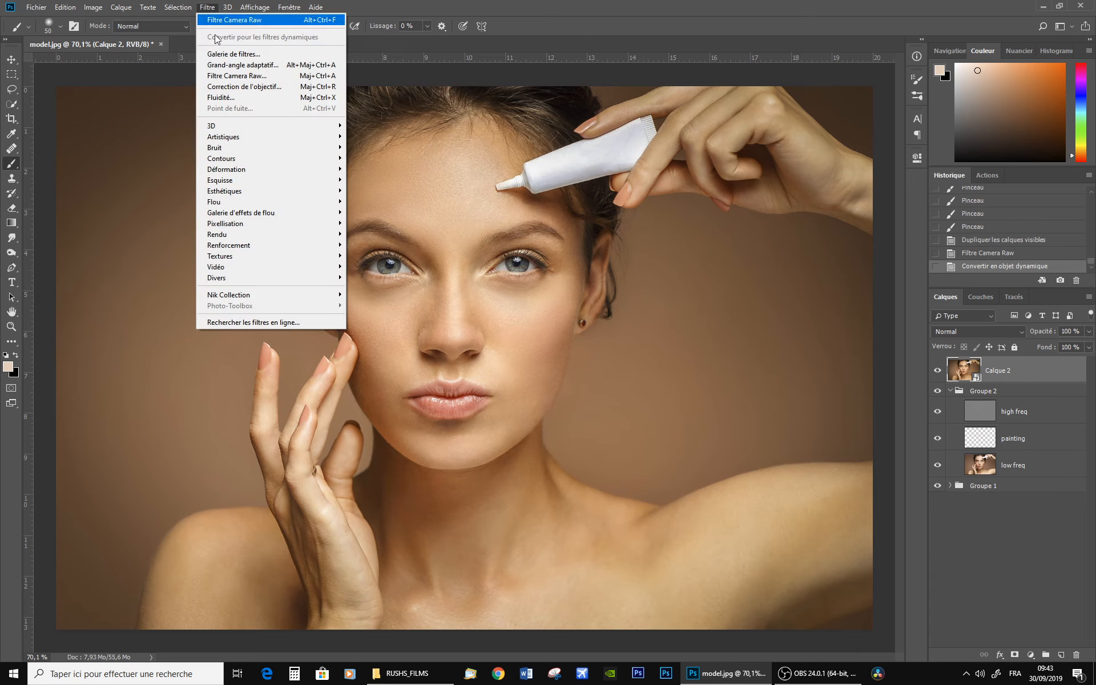
left_click(224, 97)
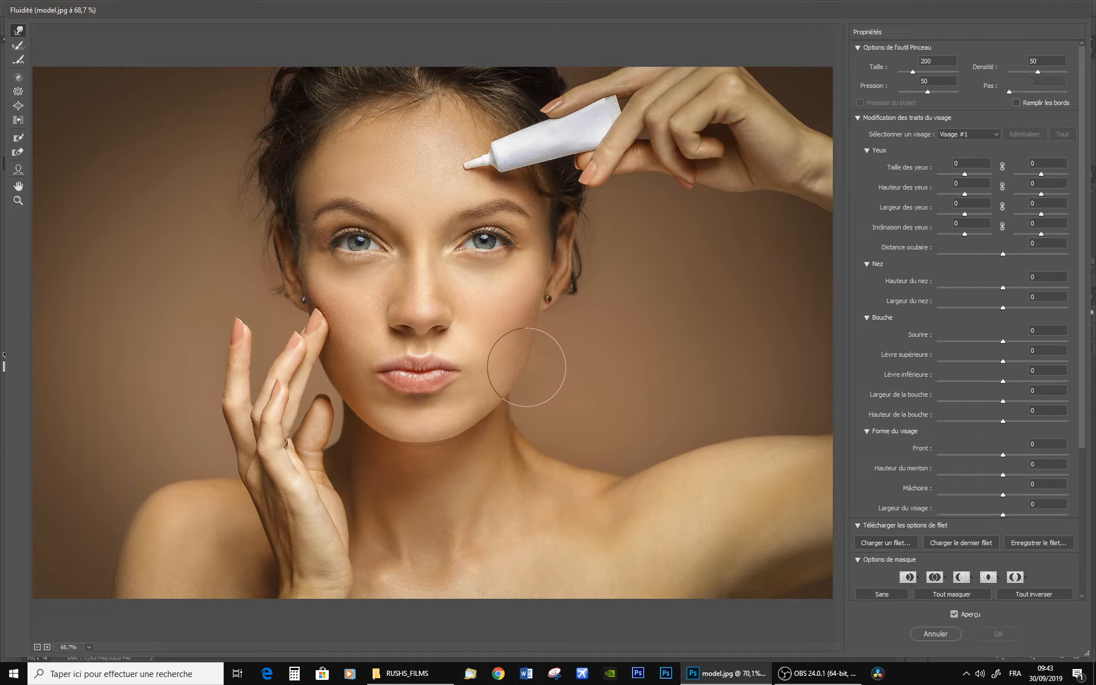
Reshape the cheek and jaw contour with the Forward Warp tool, trying brush size 300 and returning to 200
left_click_drag(525, 367, 531, 336)
left_click_drag(934, 63, 883, 70)
type("300")
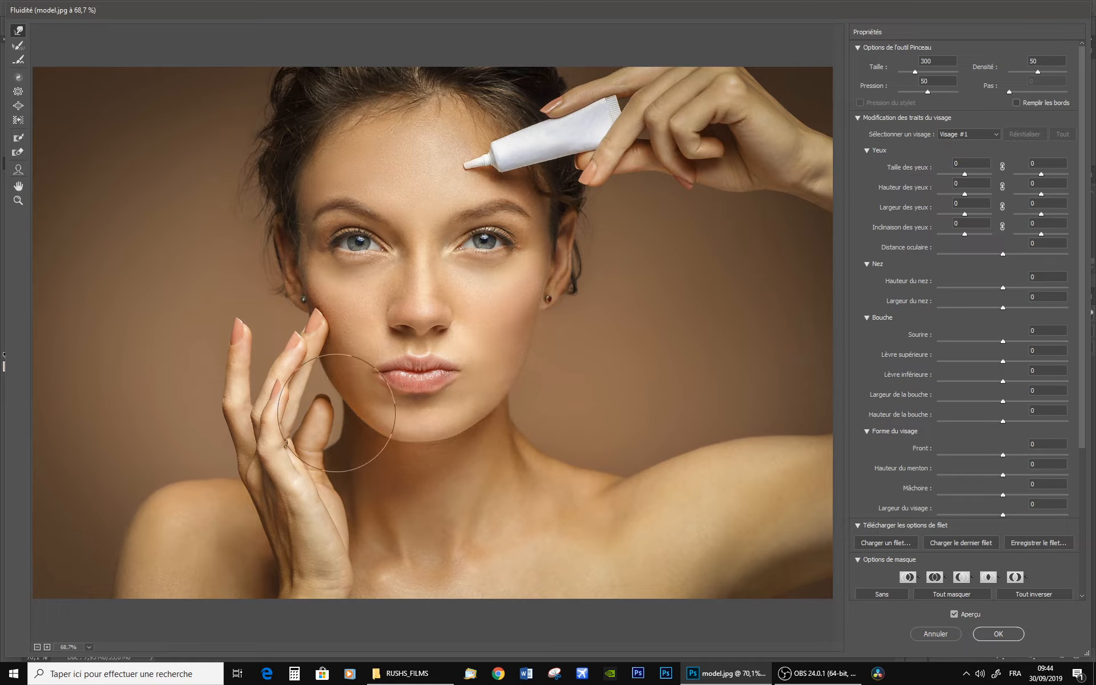
left_click(865, 66)
type("200")
left_click(335, 376)
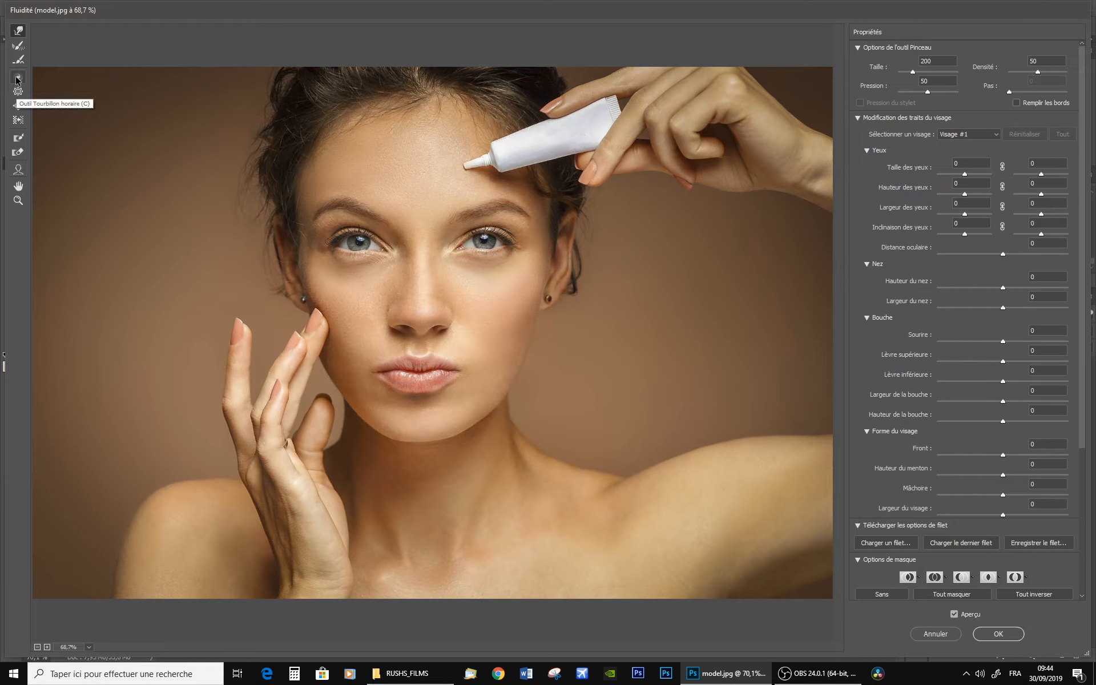
Switch to the Bloat tool and set its brush size to 200
left_click(17, 106)
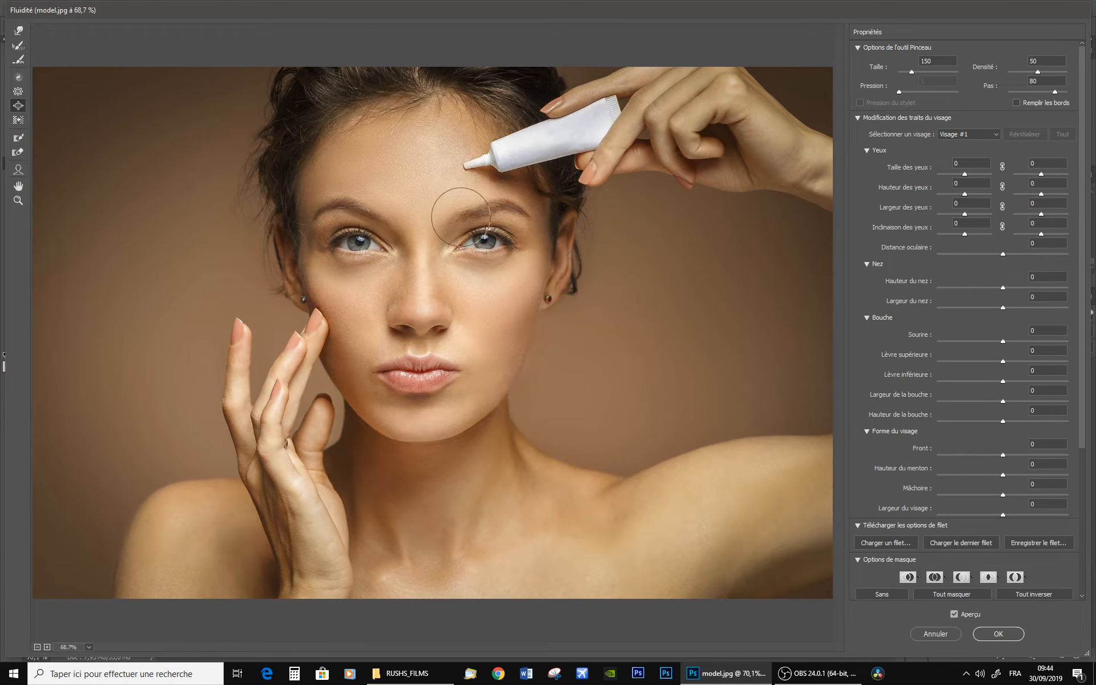
double_click(941, 61)
type("200")
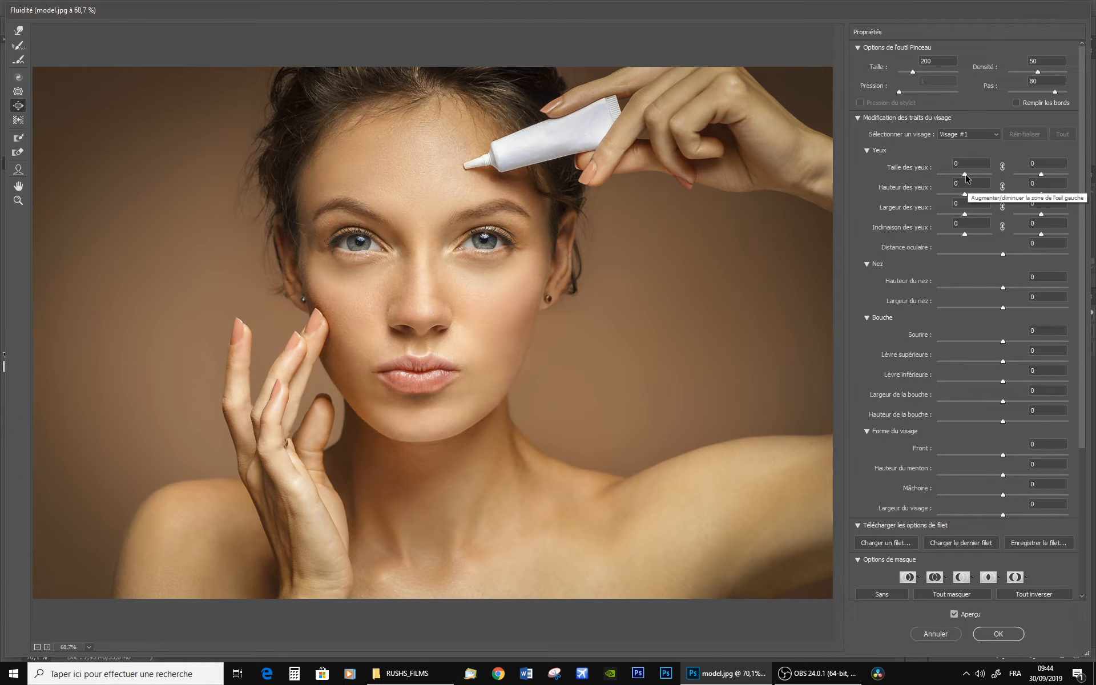
Link the size settings of both eyes and set Taille des yeux to -20
left_click_drag(965, 178, 966, 178)
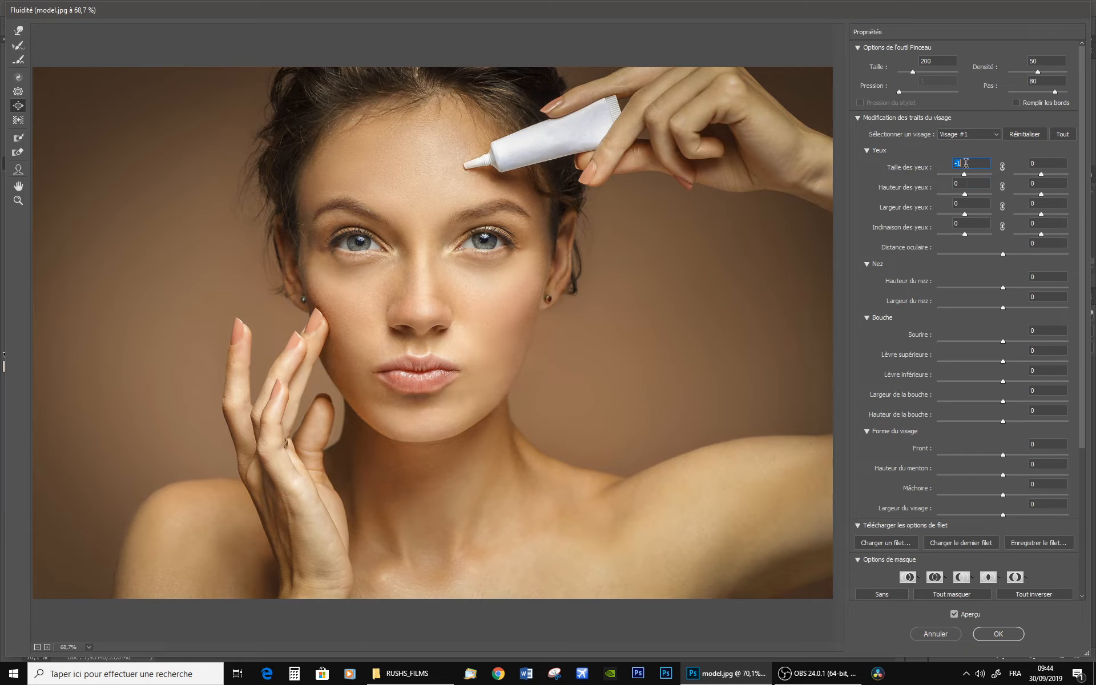
type("0")
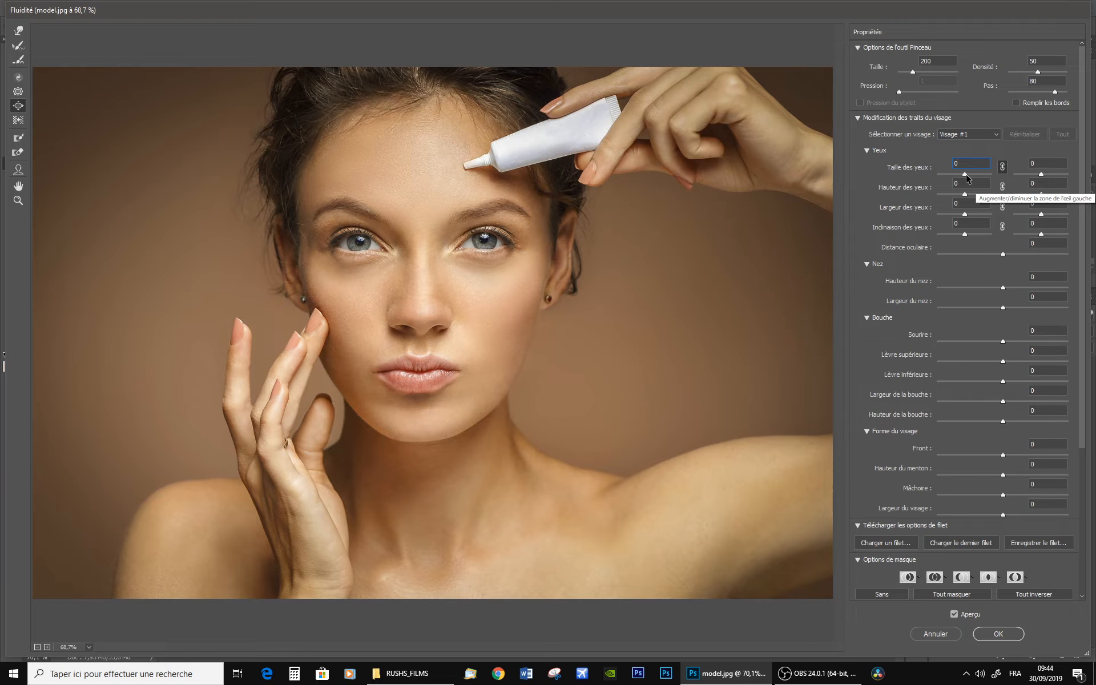
key("Up")
left_click_drag(967, 177, 958, 179)
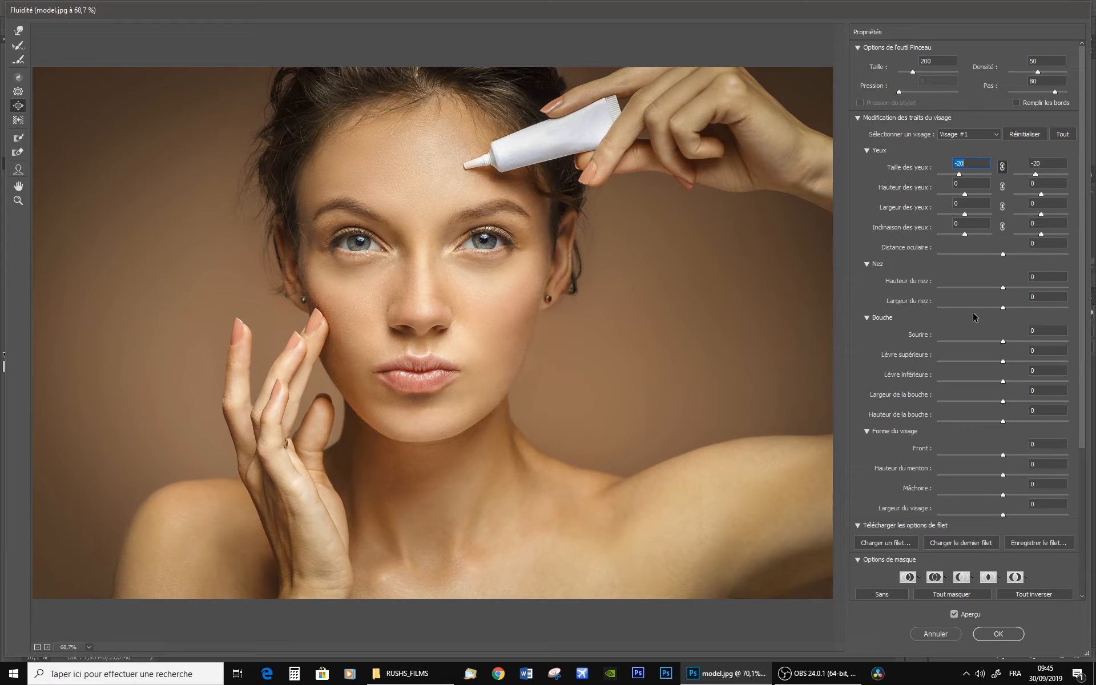
Set the mouth's Sourire to 21 and the face shape's Hauteur du menton to -23
left_click(1003, 342)
left_click_drag(1007, 339, 1015, 339)
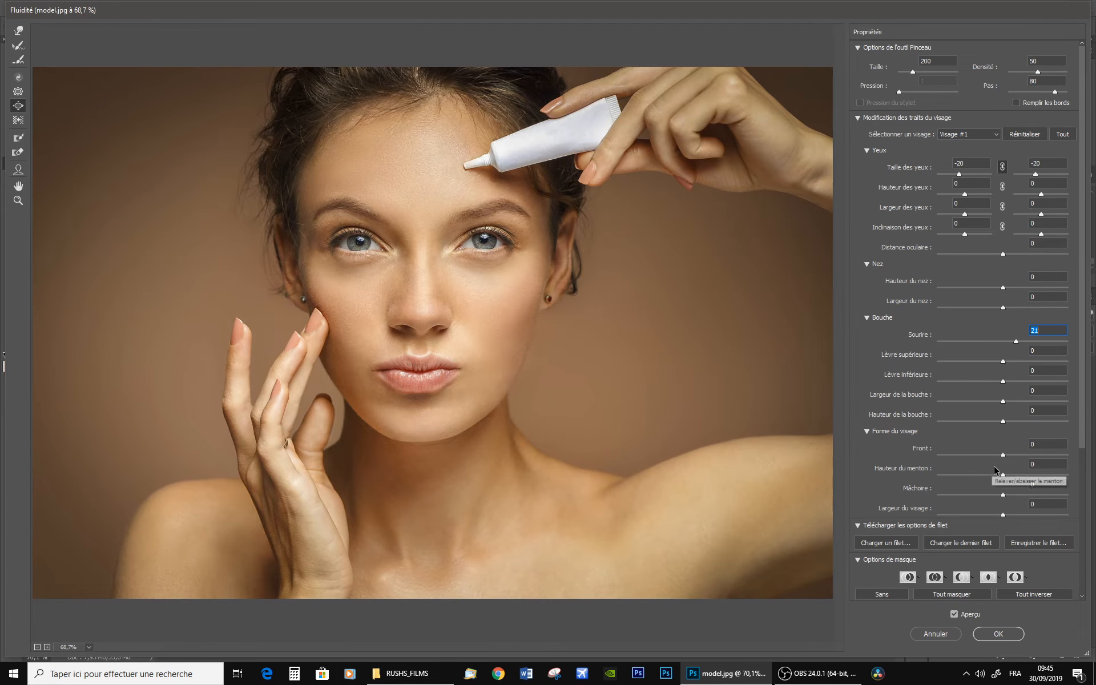
left_click_drag(1002, 475, 988, 479)
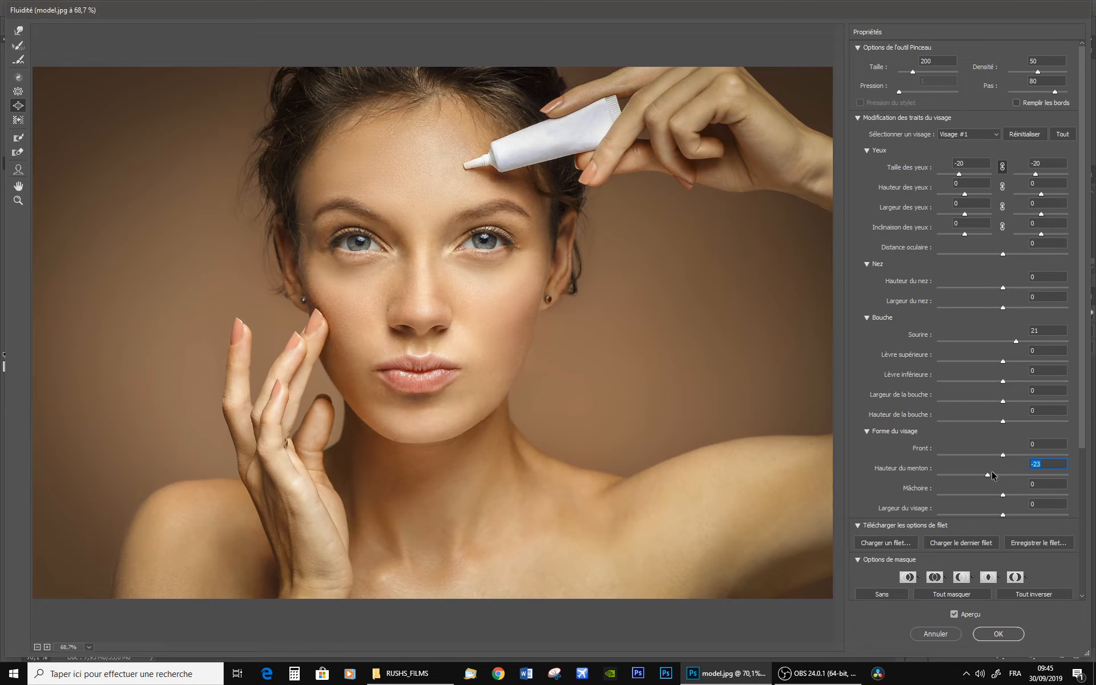
Set the nose's Hauteur du nez to 25 and Largeur du nez to -19
mouse_move(1080, 418)
left_mouse_down()
mouse_move(1084, 449)
mouse_move(1085, 421)
left_mouse_up()
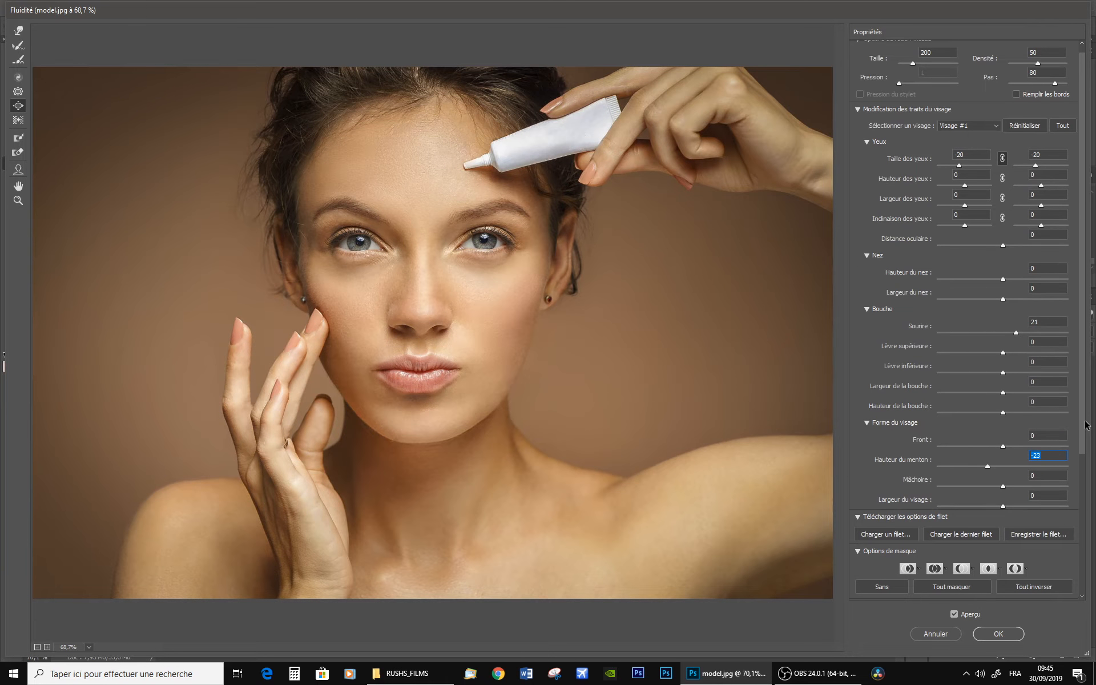
left_click(1003, 279)
mouse_move(999, 280)
left_mouse_down()
mouse_move(1018, 279)
mouse_move(1004, 298)
left_mouse_up()
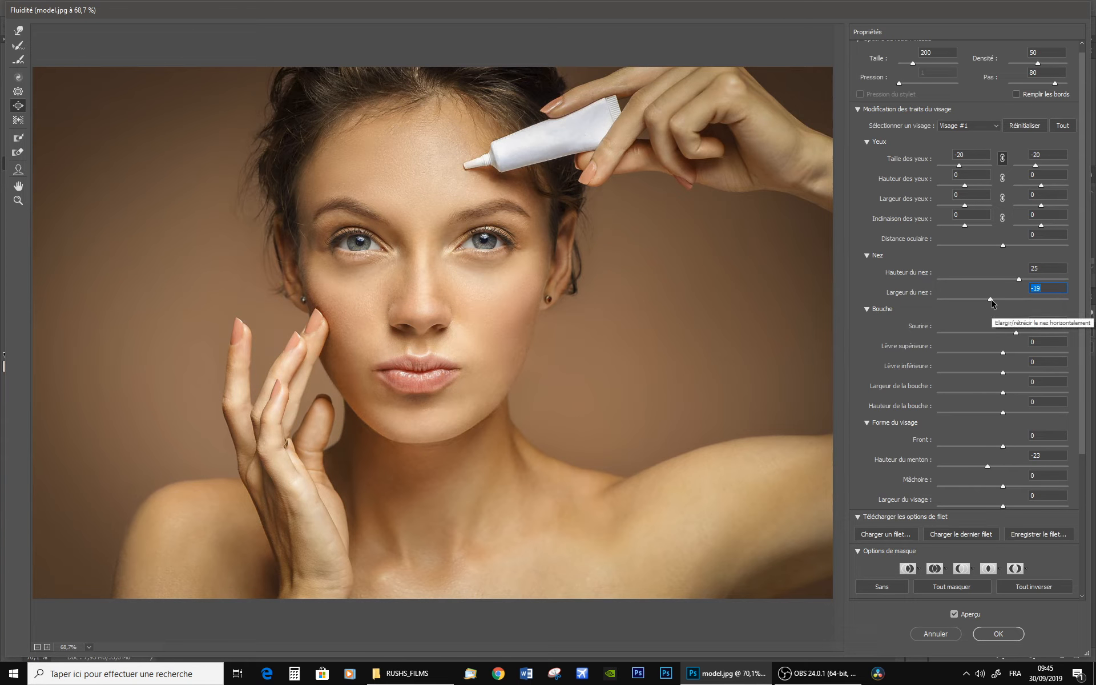
Compare the face before and after the Liquify changes by toggling the preview
left_click(953, 614)
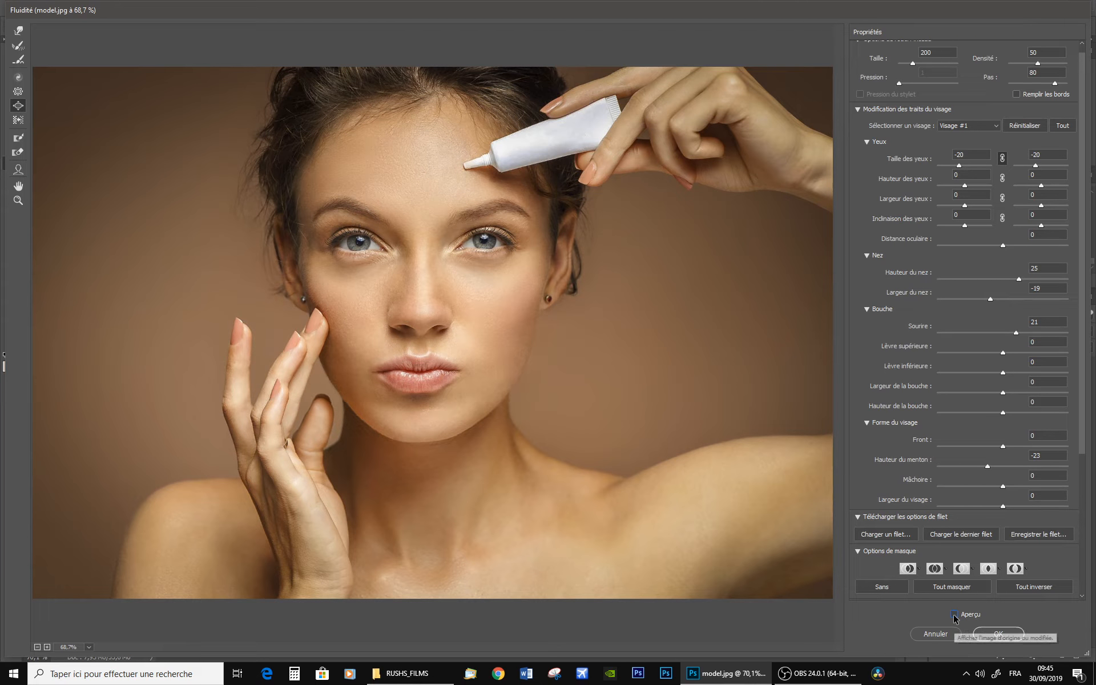
left_click(953, 614)
left_click(953, 614)
left_click(953, 614)
left_click(953, 613)
left_click(953, 614)
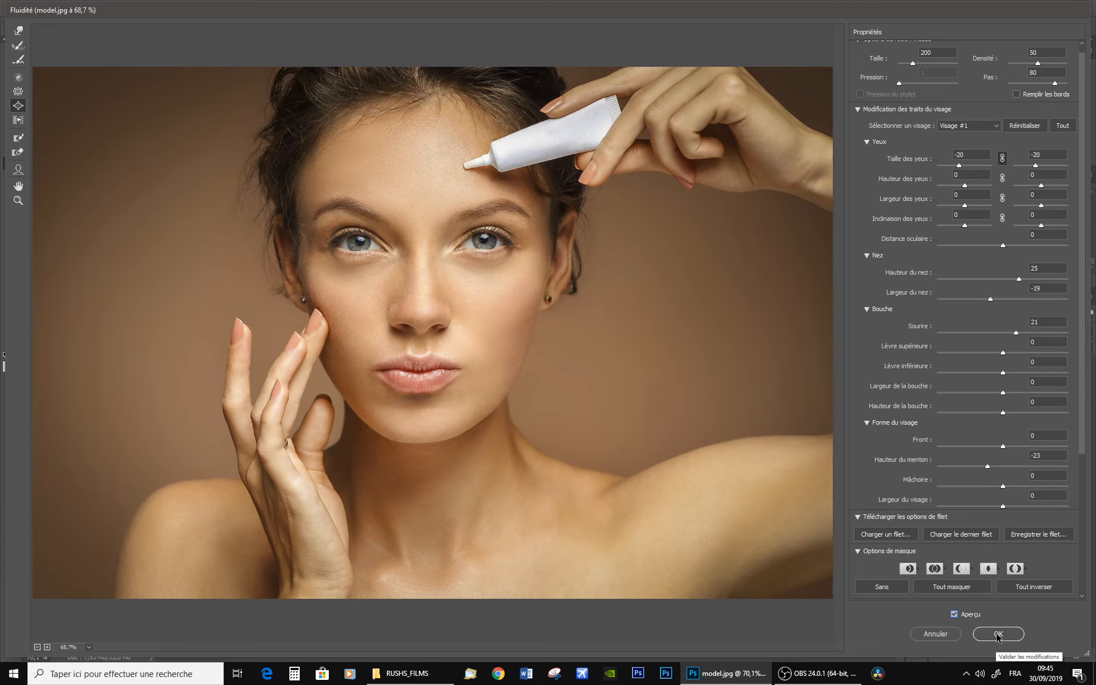
Apply the Liquify changes and add a new top layer filled with 50% gris at 100 % opacity
left_click(998, 635)
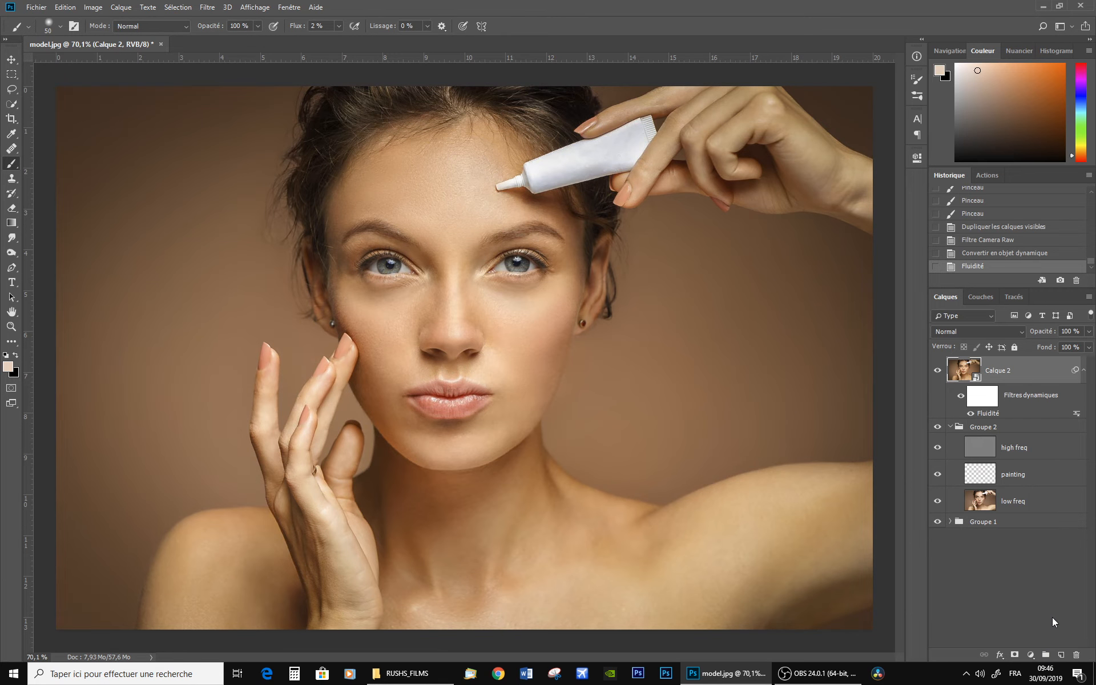
left_click(1061, 655)
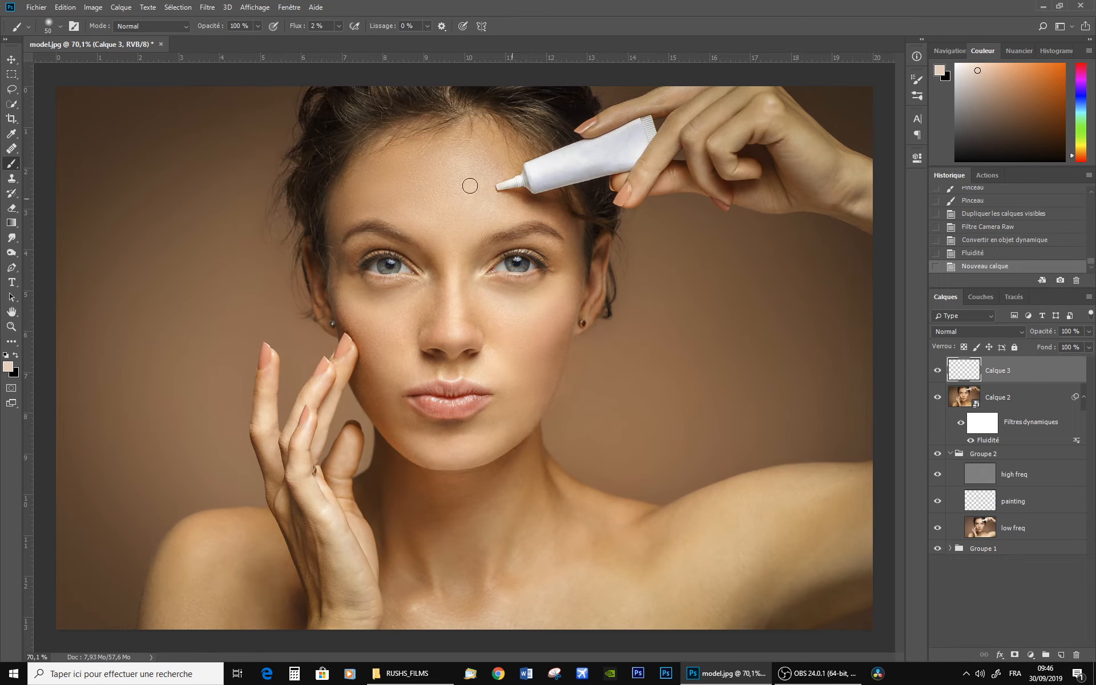
left_click(64, 7)
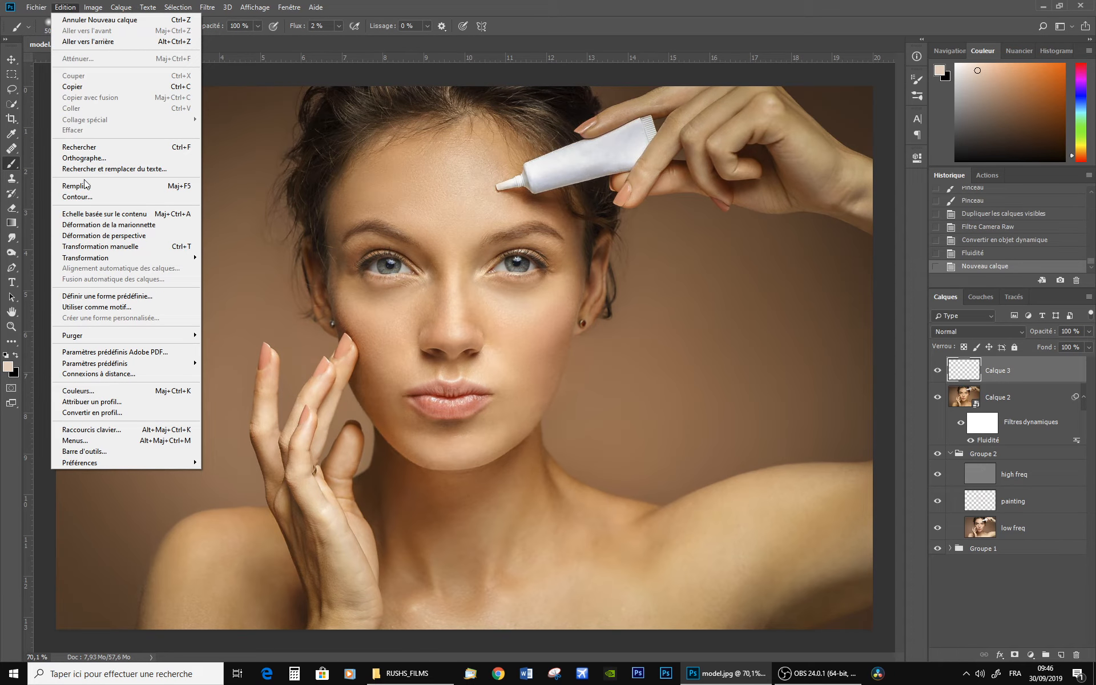
left_click(87, 186)
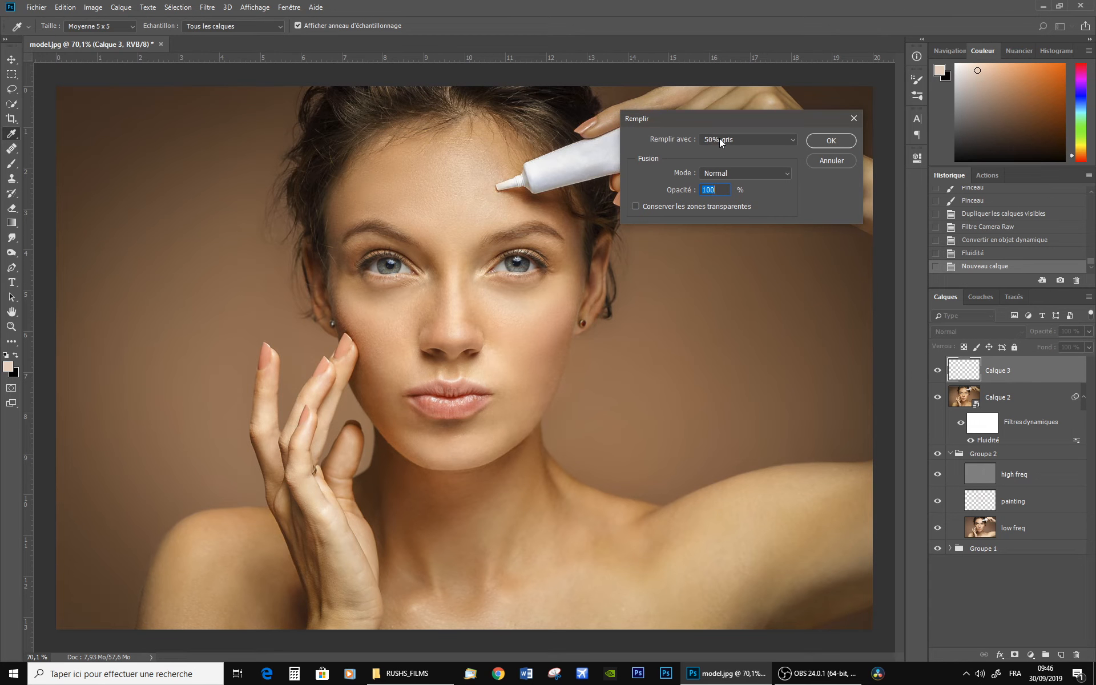
left_click(719, 139)
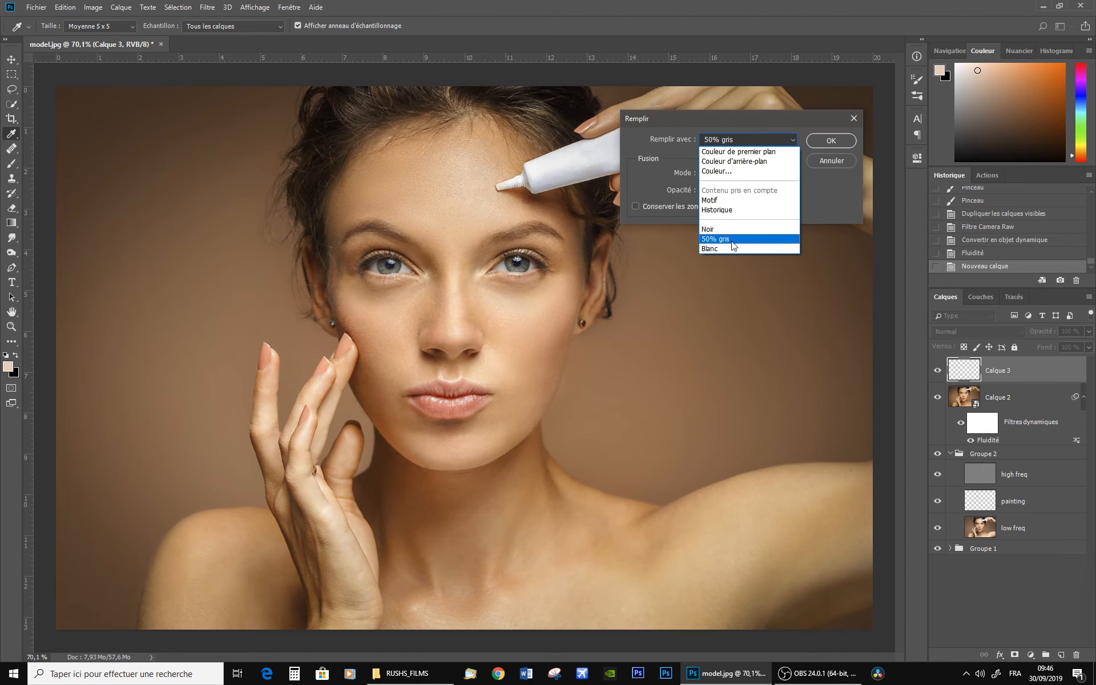
left_click(733, 245)
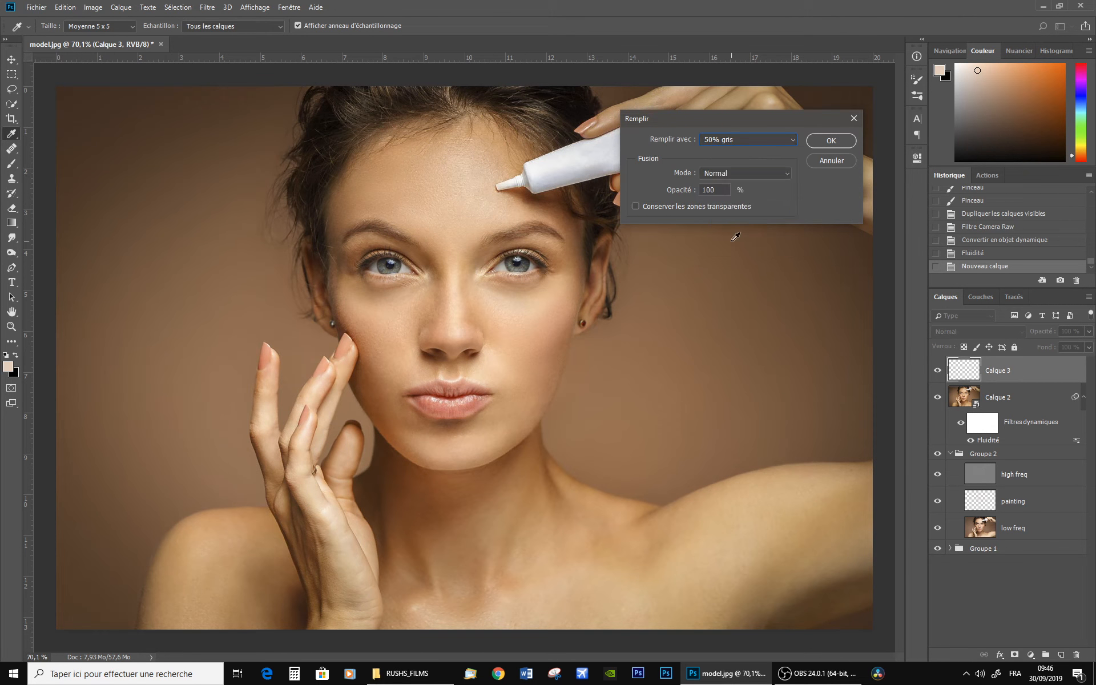
left_click(828, 141)
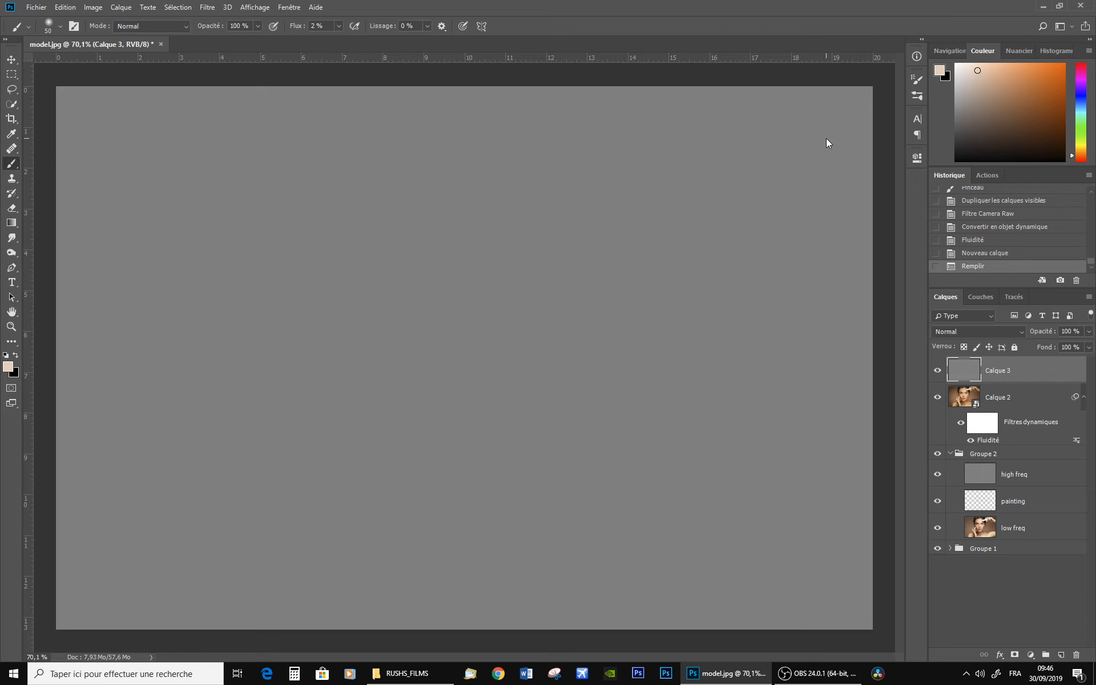
Set the grey layer's blend mode to Incrustation and toggle its visibility to check its effect on the portrait
left_click(974, 331)
left_click(974, 331)
left_click(974, 331)
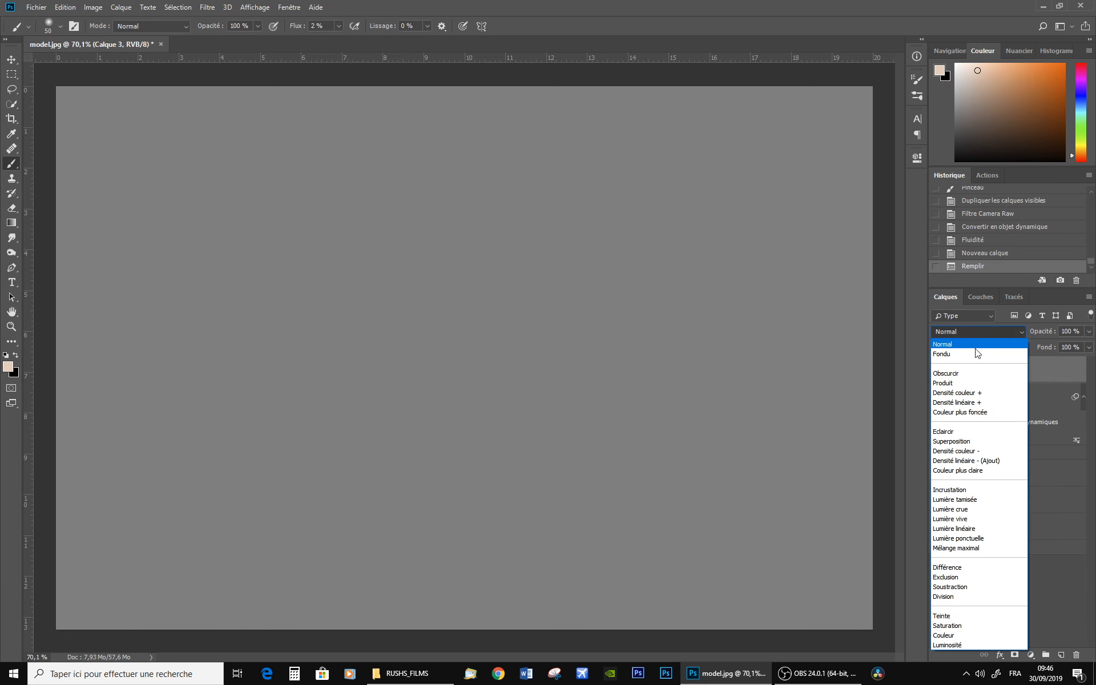
left_click(967, 492)
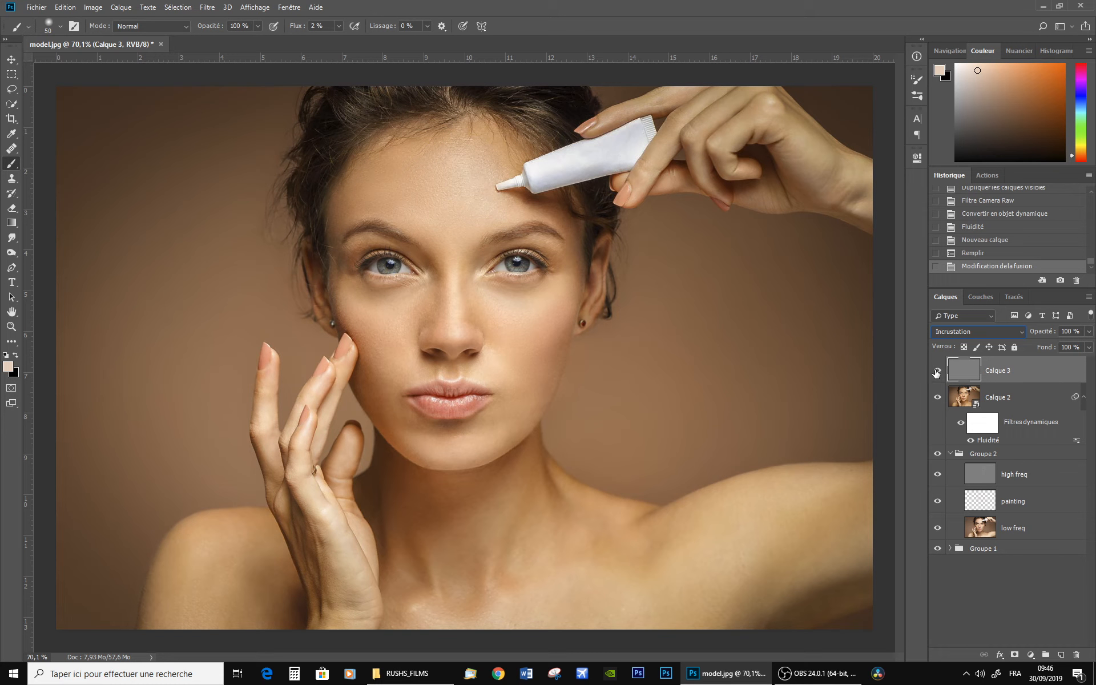
left_click(937, 372)
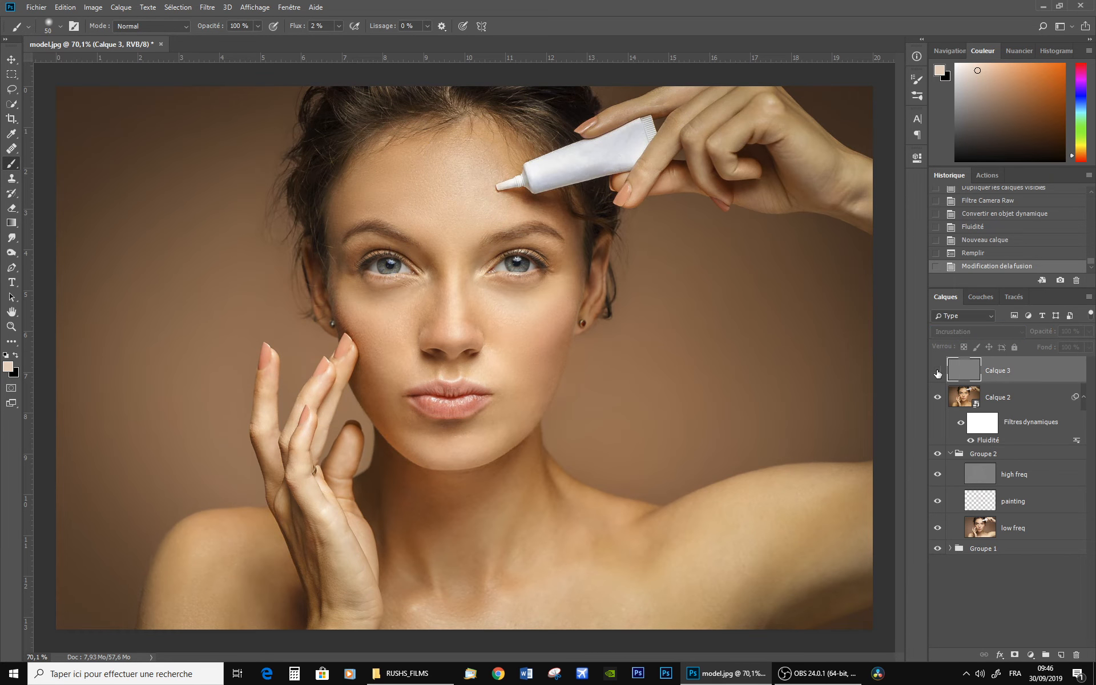
left_click(937, 373)
left_click(937, 373)
left_click(937, 373)
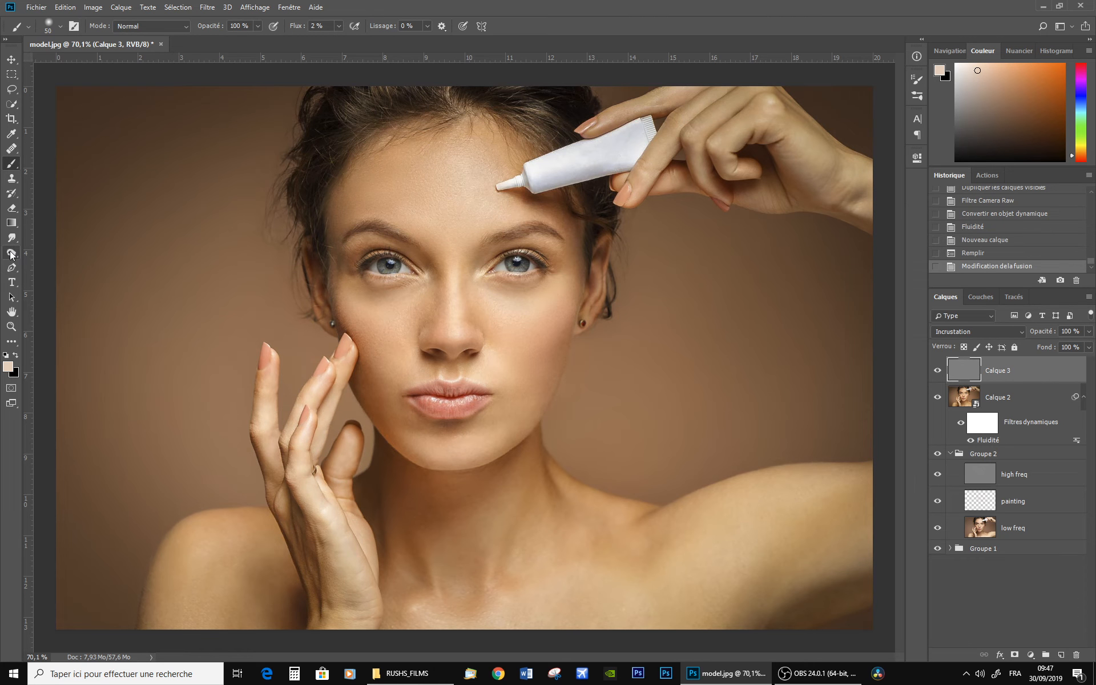
Set up the Densité - tool with 12 % exposure and 3 % brush hardness for work on the eyes
left_click_drag(11, 253, 45, 254)
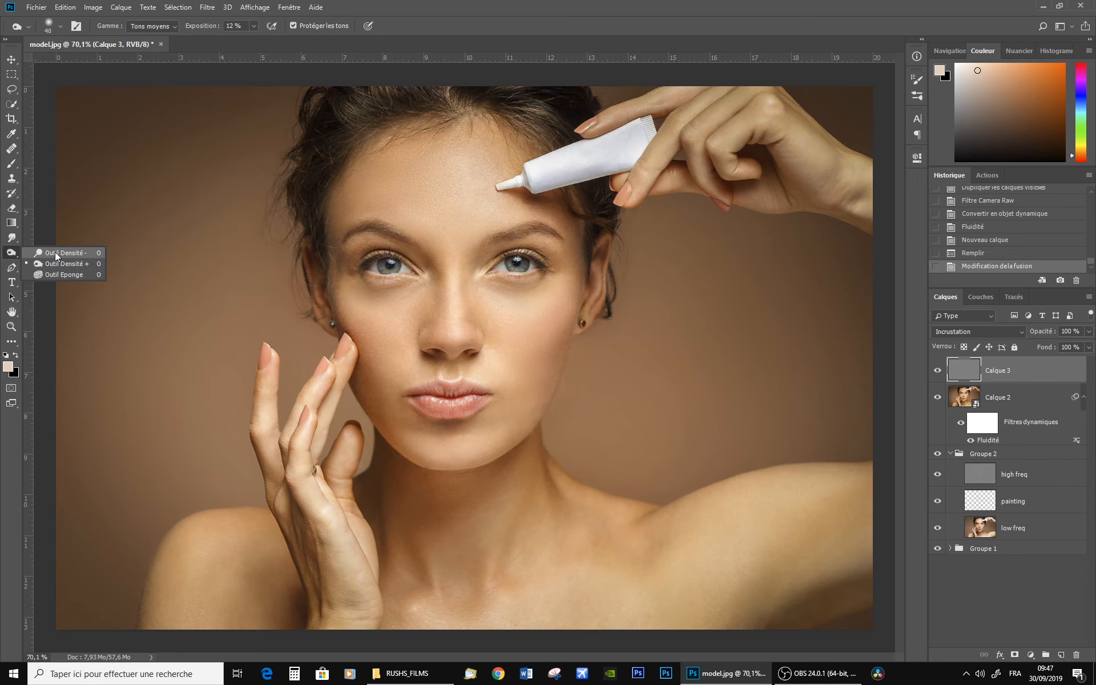
left_click(55, 252)
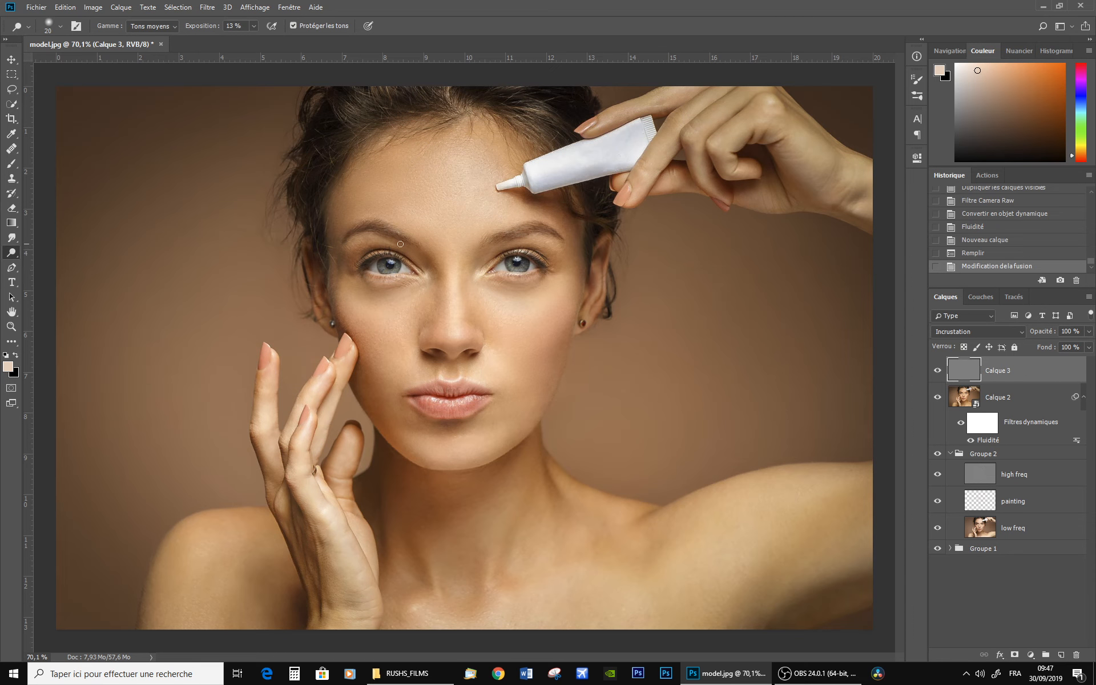
left_click(517, 263, "ctrl")
left_click(528, 259, "ctrl")
left_click(519, 260, "ctrl")
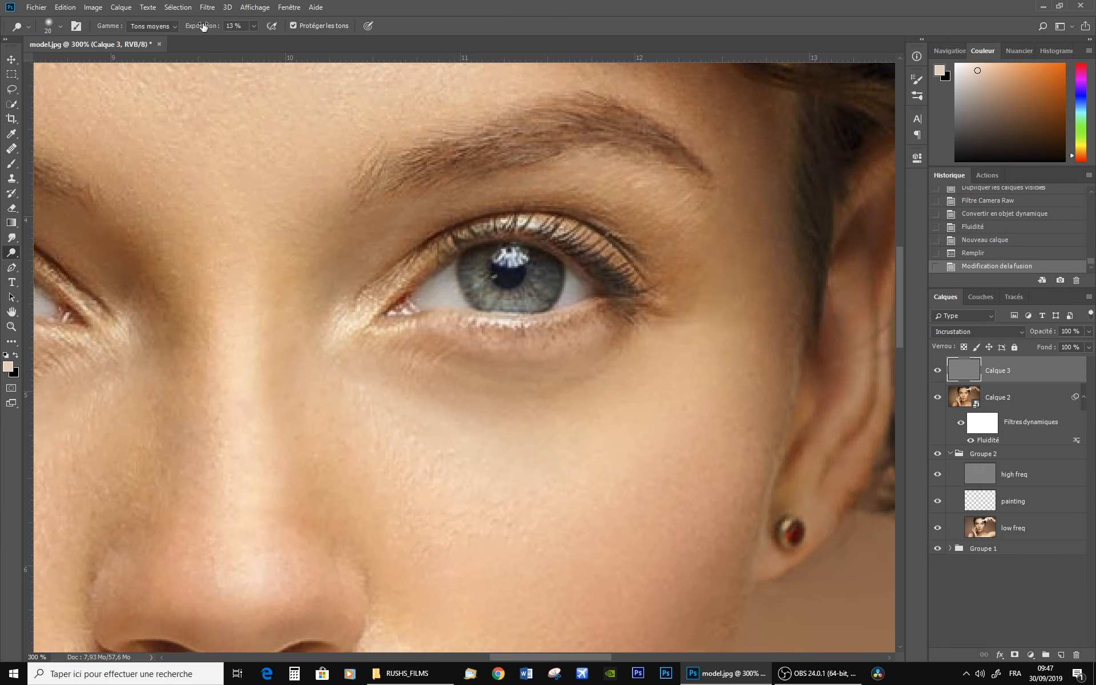
left_click_drag(203, 29, 202, 28)
right_click(465, 269)
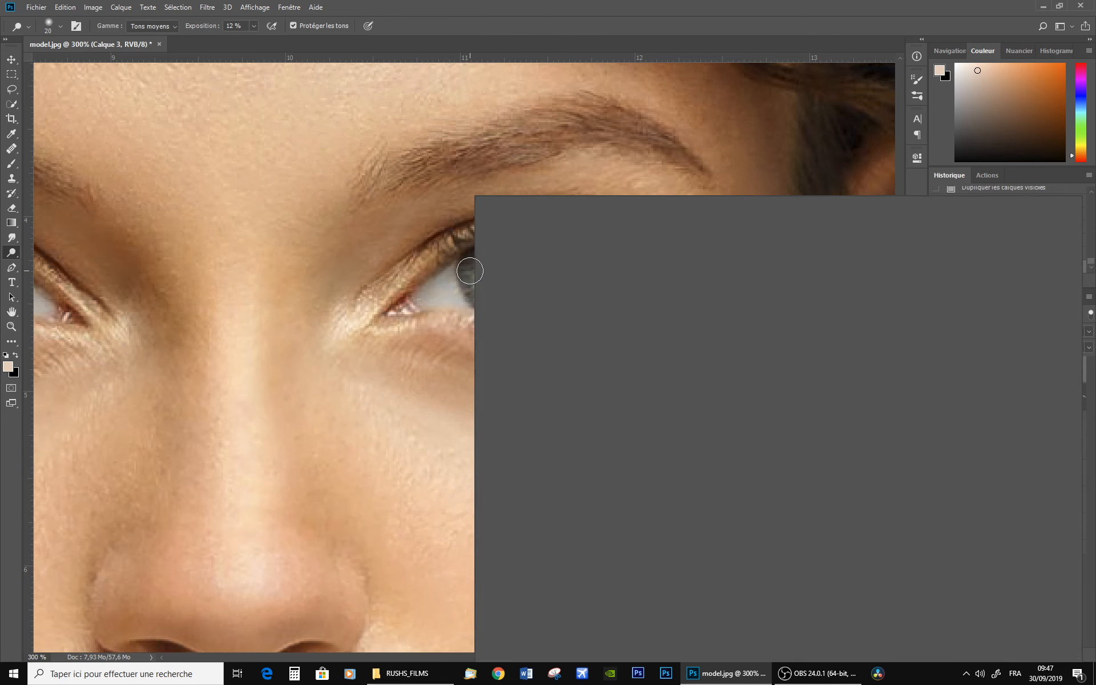
left_click_drag(529, 252, 533, 252)
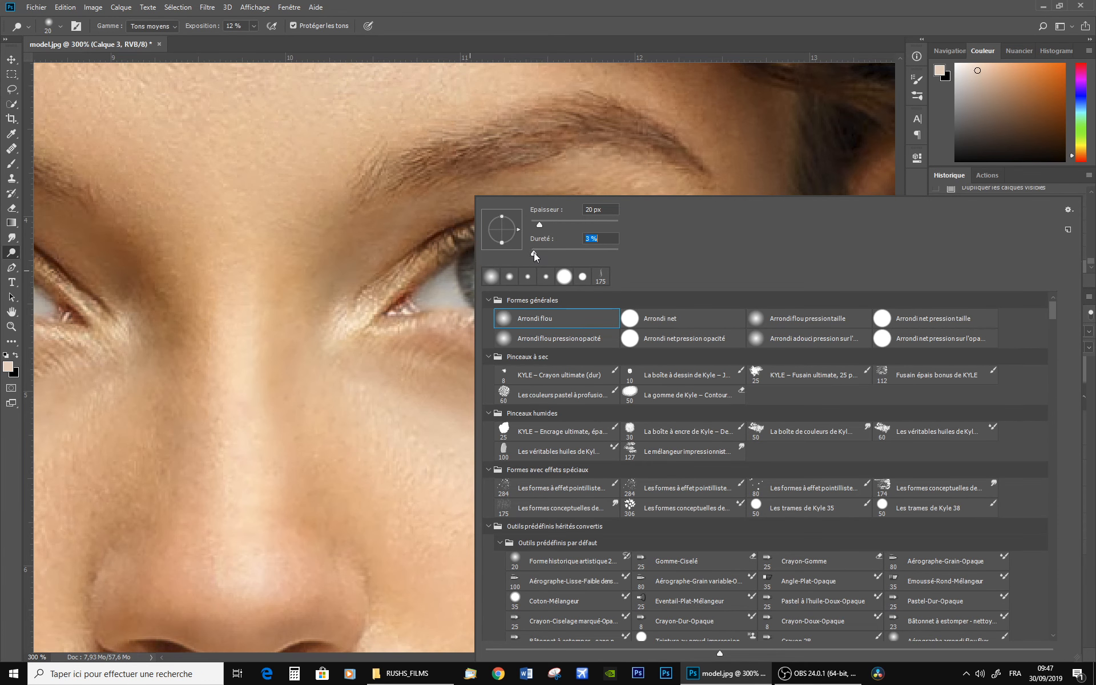
left_click(496, 14)
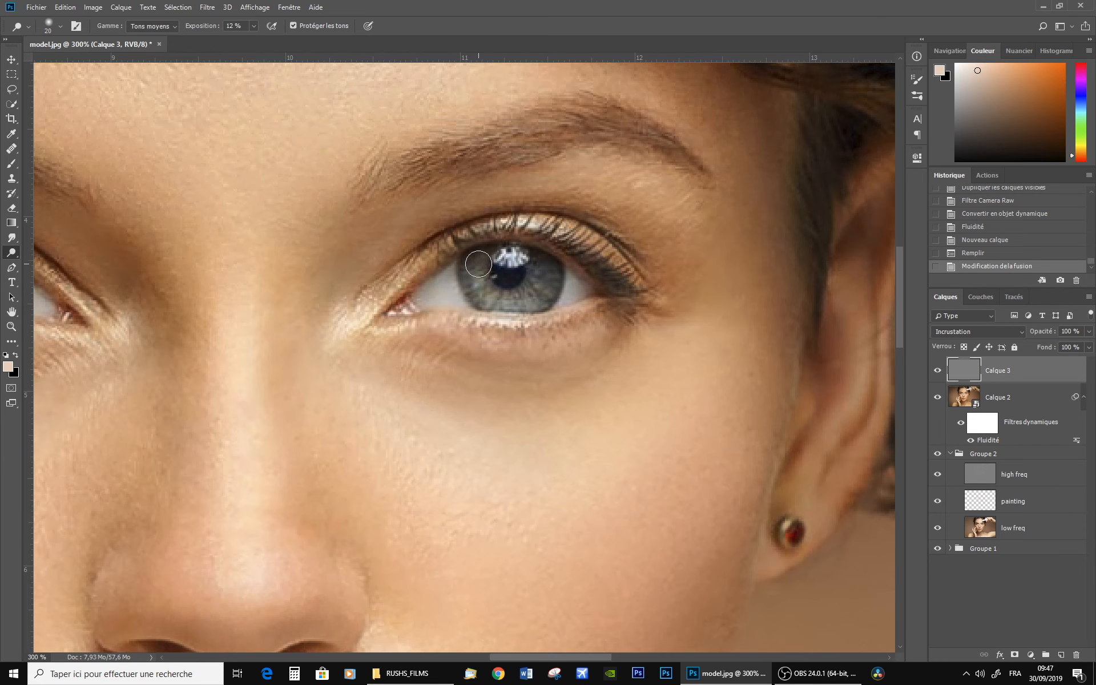
Lighten the irises of both eyes with Densité - strokes on the grey layer
mouse_move(476, 260)
left_mouse_down()
mouse_move(491, 299)
mouse_move(528, 298)
mouse_move(543, 267)
mouse_move(541, 290)
mouse_move(518, 300)
mouse_move(482, 286)
mouse_move(471, 260)
mouse_move(482, 285)
mouse_move(516, 302)
mouse_move(542, 252)
mouse_move(547, 263)
mouse_move(540, 289)
mouse_move(493, 297)
mouse_move(468, 268)
left_mouse_up()
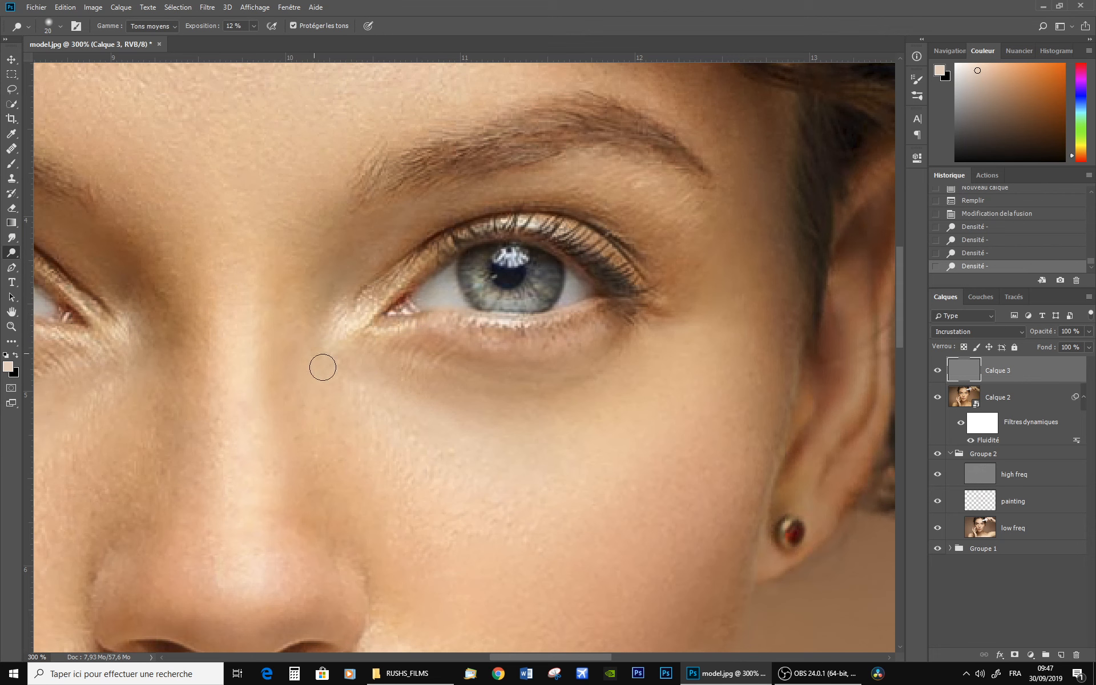
scroll(323, 465, "left", 5)
mouse_move(239, 246)
left_mouse_down()
mouse_move(253, 278)
mouse_move(284, 277)
mouse_move(304, 241)
mouse_move(299, 268)
mouse_move(264, 281)
mouse_move(233, 242)
mouse_move(243, 268)
mouse_move(273, 279)
mouse_move(297, 238)
mouse_move(304, 244)
mouse_move(281, 277)
mouse_move(248, 276)
mouse_move(216, 231)
mouse_move(252, 258)
mouse_move(280, 237)
left_mouse_up()
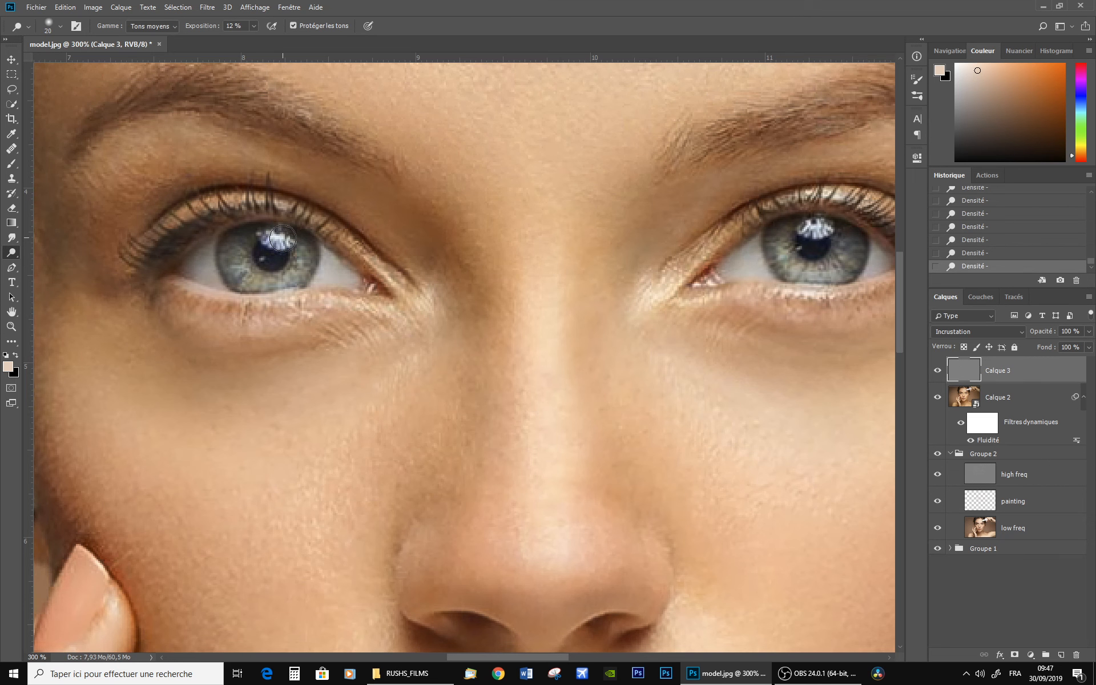
left_click_drag(810, 229, 815, 229)
Reduce the Densité - exposure to 8 % and brighten the whites on either side of both irises
left_click_drag(206, 30, 201, 31)
mouse_move(192, 259)
left_mouse_down()
mouse_move(201, 245)
mouse_move(209, 250)
mouse_move(196, 265)
mouse_move(210, 265)
left_mouse_up()
mouse_move(332, 262)
left_mouse_down()
mouse_move(323, 280)
mouse_move(360, 280)
left_mouse_up()
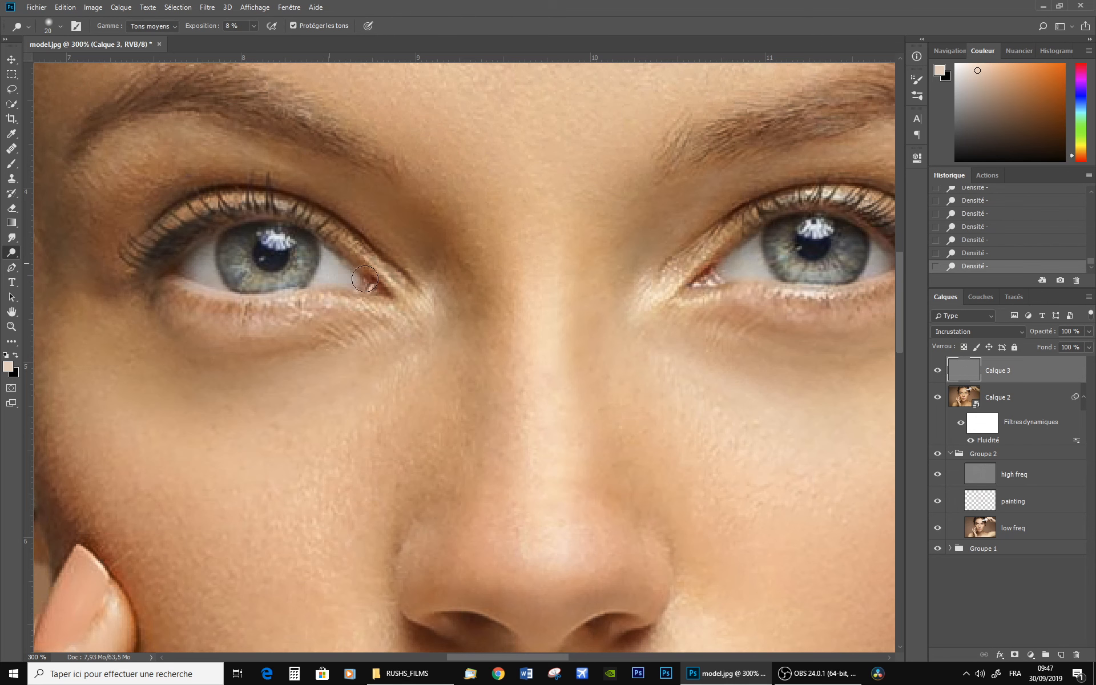
left_click_drag(739, 254, 748, 272)
scroll(549, 284, "right", 5)
left_click_drag(560, 270, 586, 259)
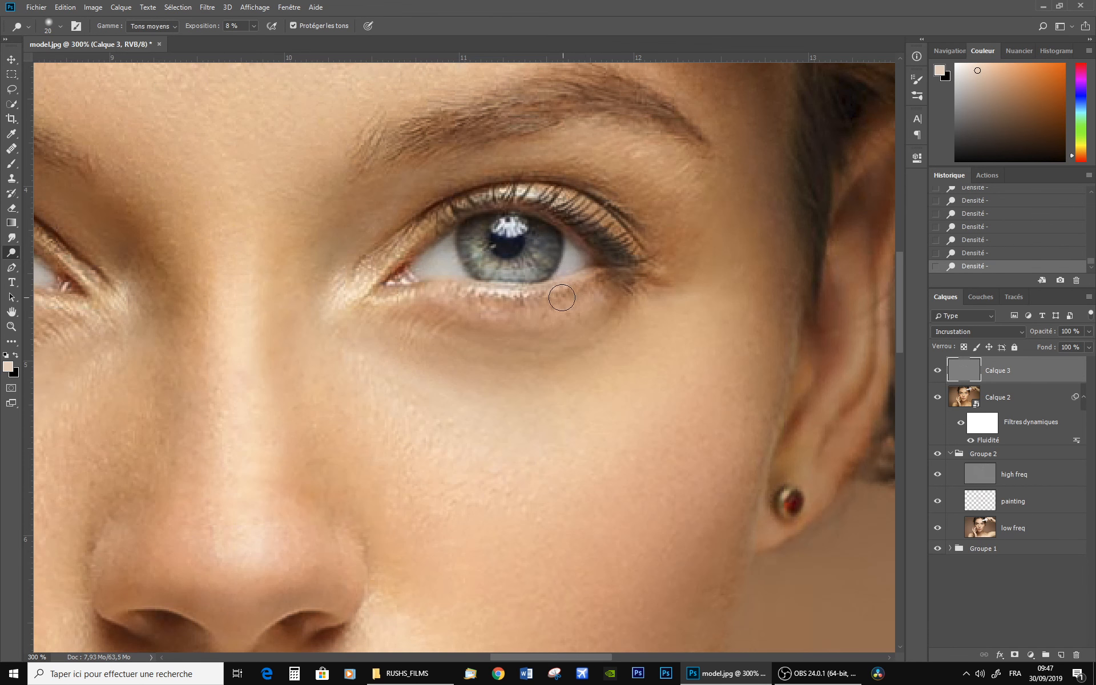
scroll(237, 406, "down", 2)
scroll(236, 406, "down", 5)
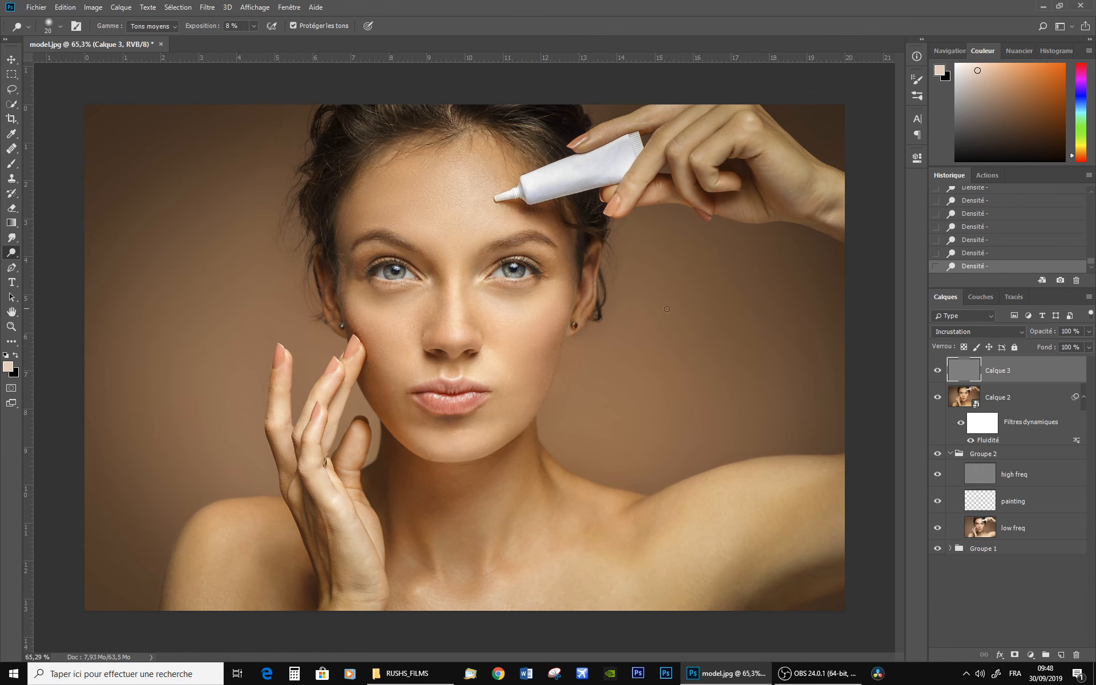
Compare the original Calque 0 inside Groupe 1 with the full retouch by repeatedly isolating it and restoring all layers
left_click(936, 549, "alt")
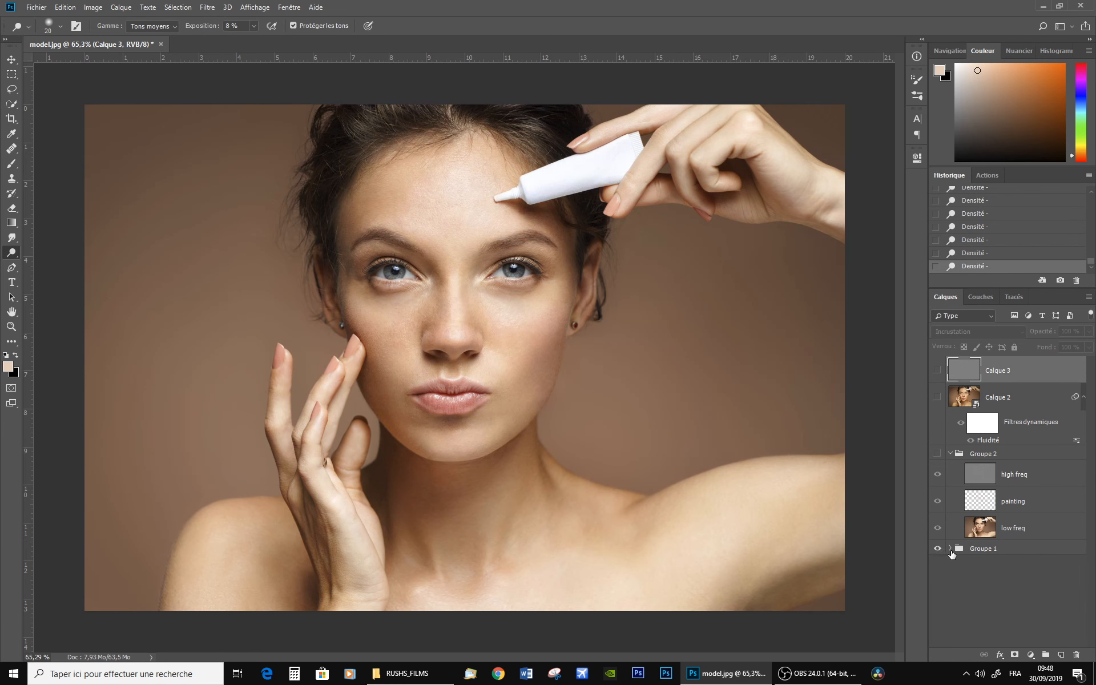
left_click(950, 548)
left_click(937, 569, "alt")
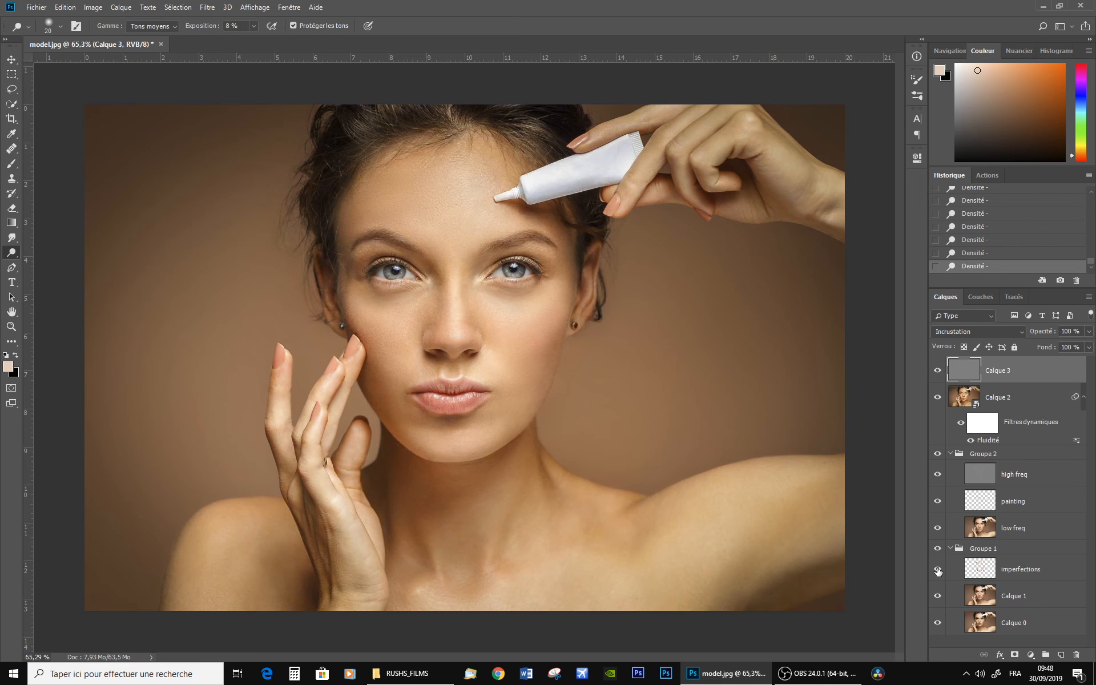
left_click(937, 622, "alt")
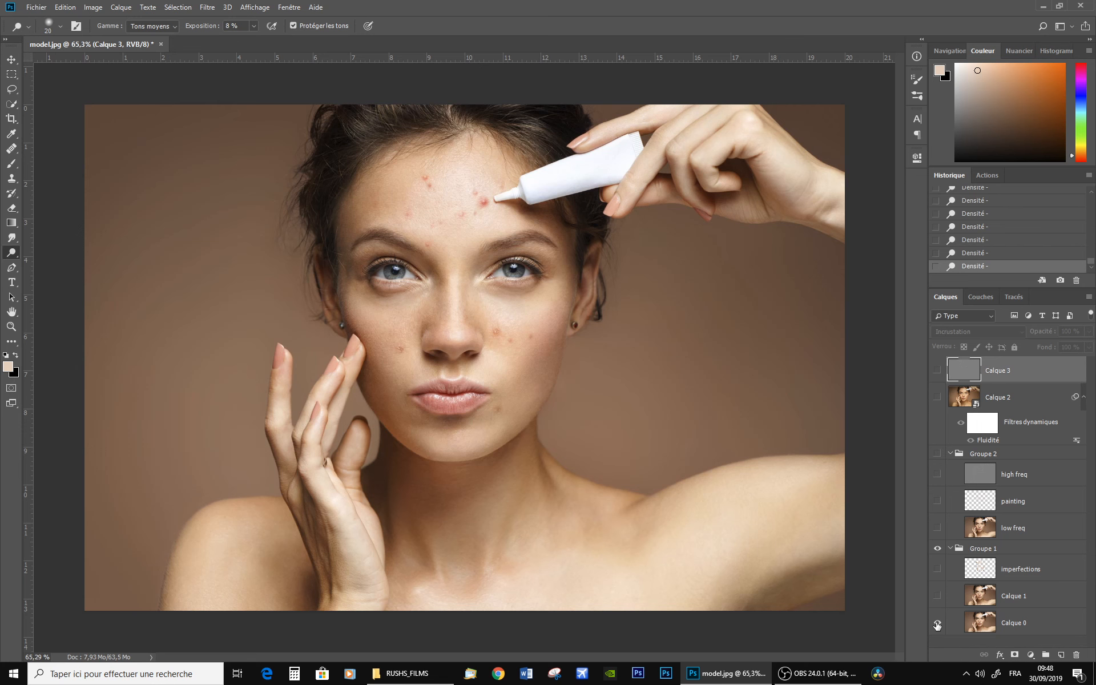
left_click(937, 624, "alt")
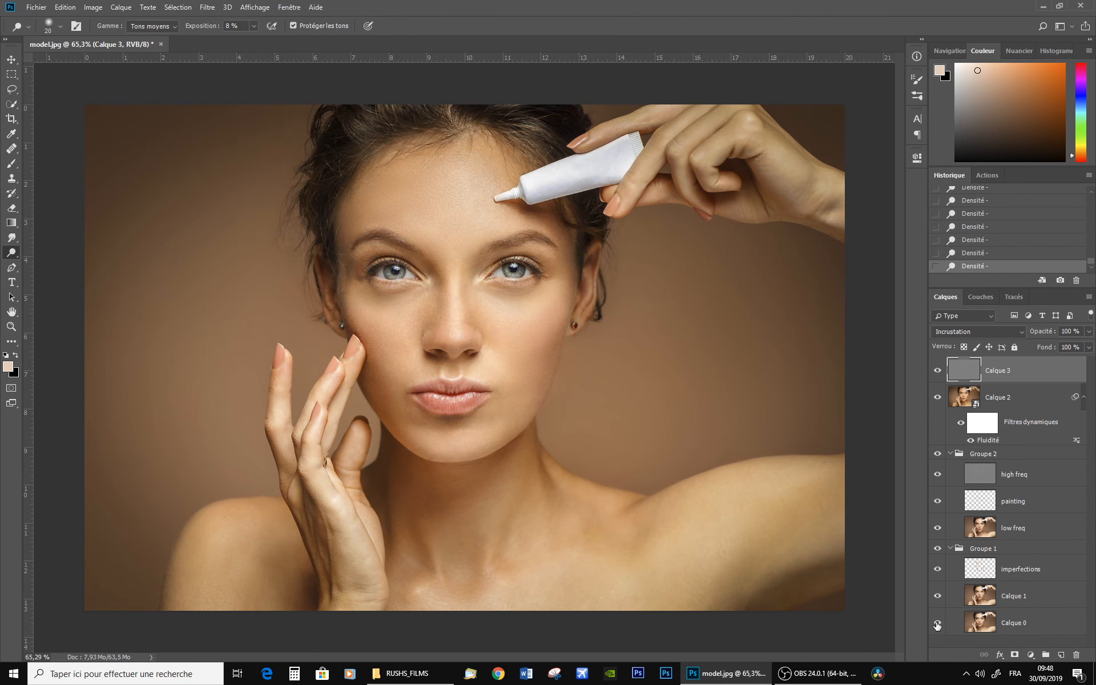
left_click(936, 624, "alt")
left_click(937, 625, "alt")
left_click(936, 625, "alt")
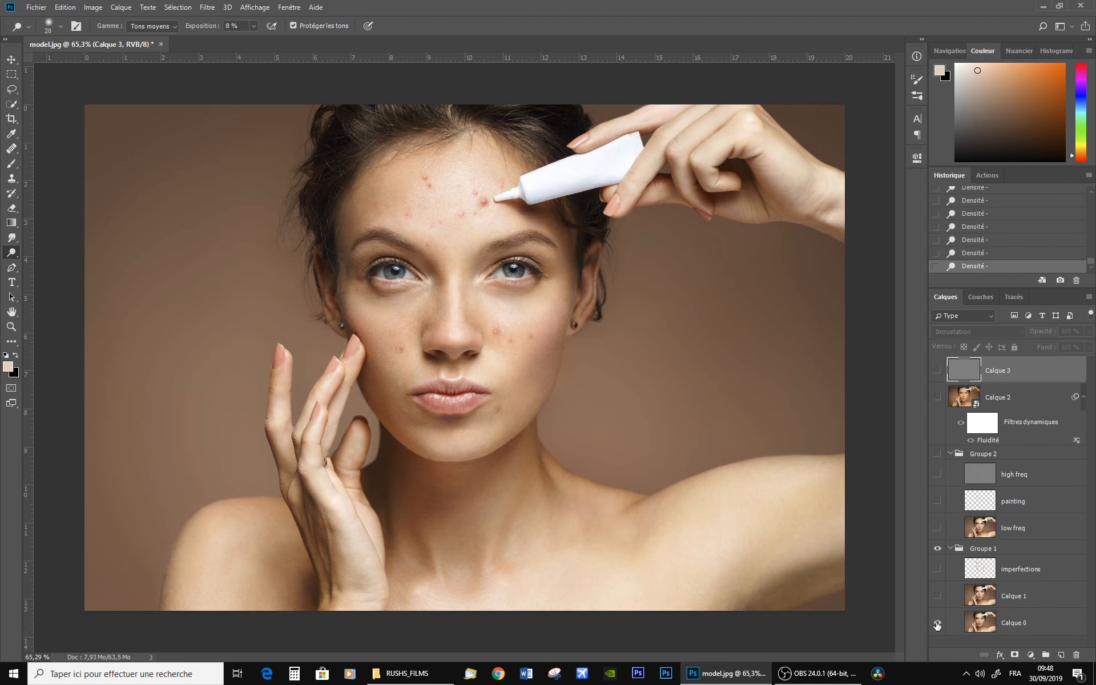
left_click(937, 625, "alt")
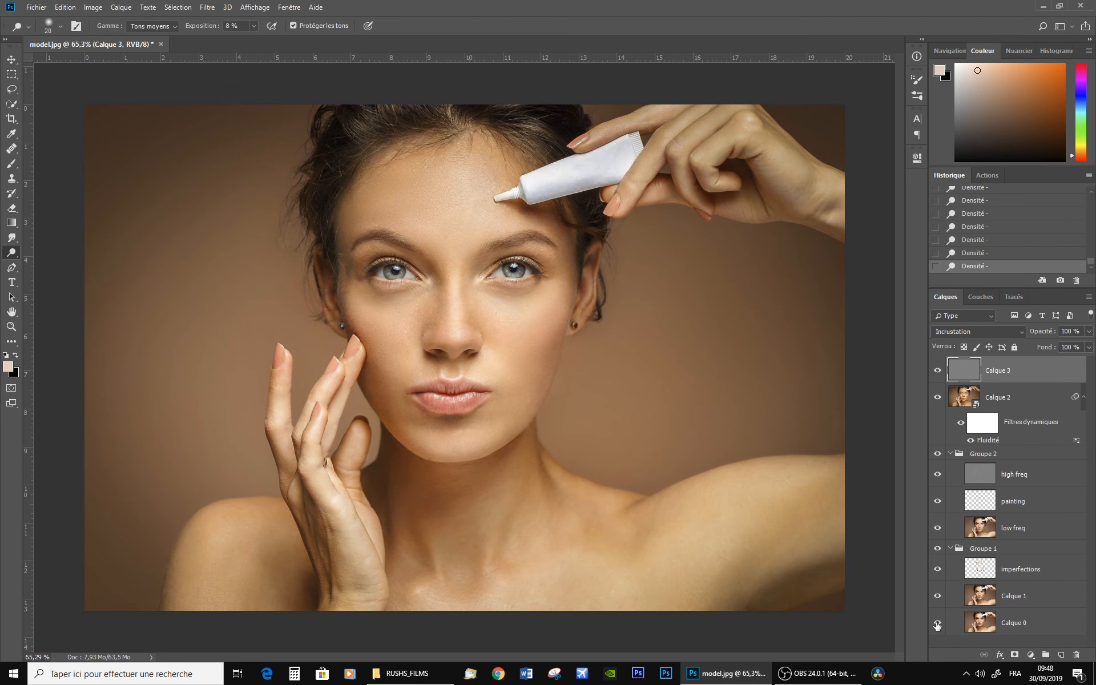
left_click(937, 625, "alt")
left_click(937, 625, "alt")
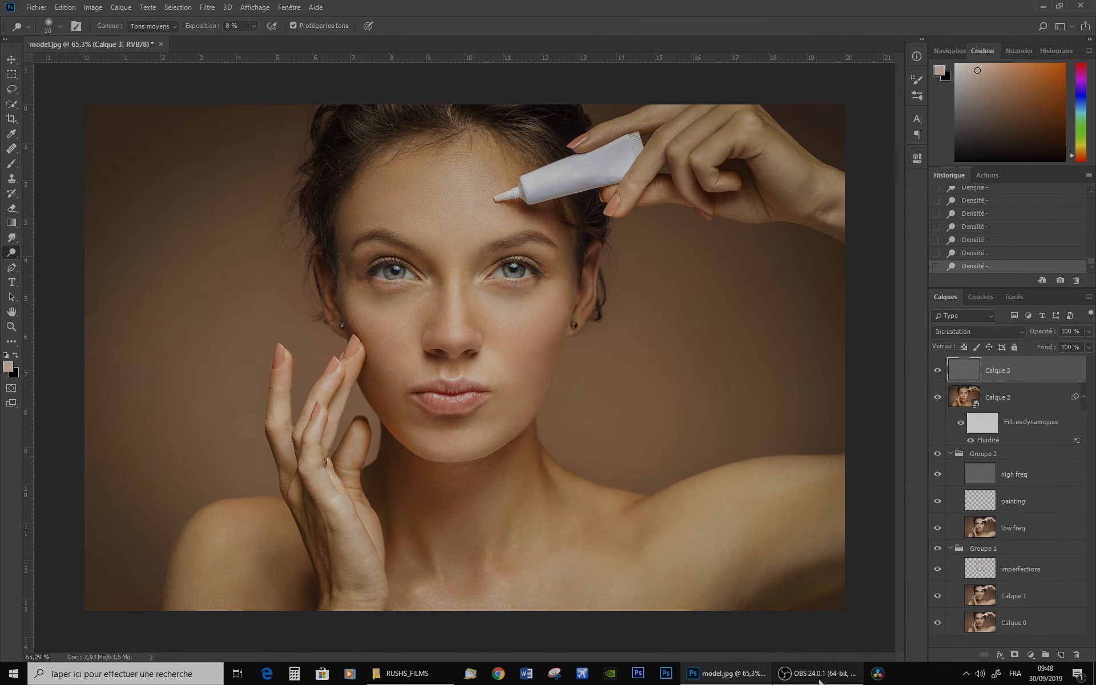
mouse_move(800, 661)
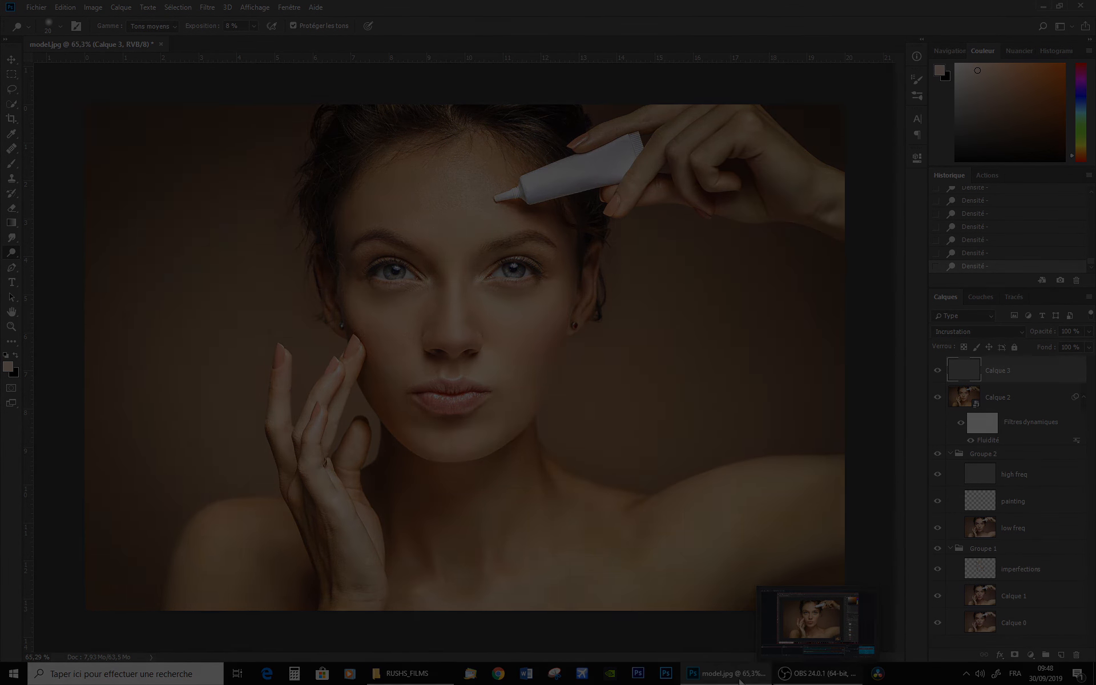